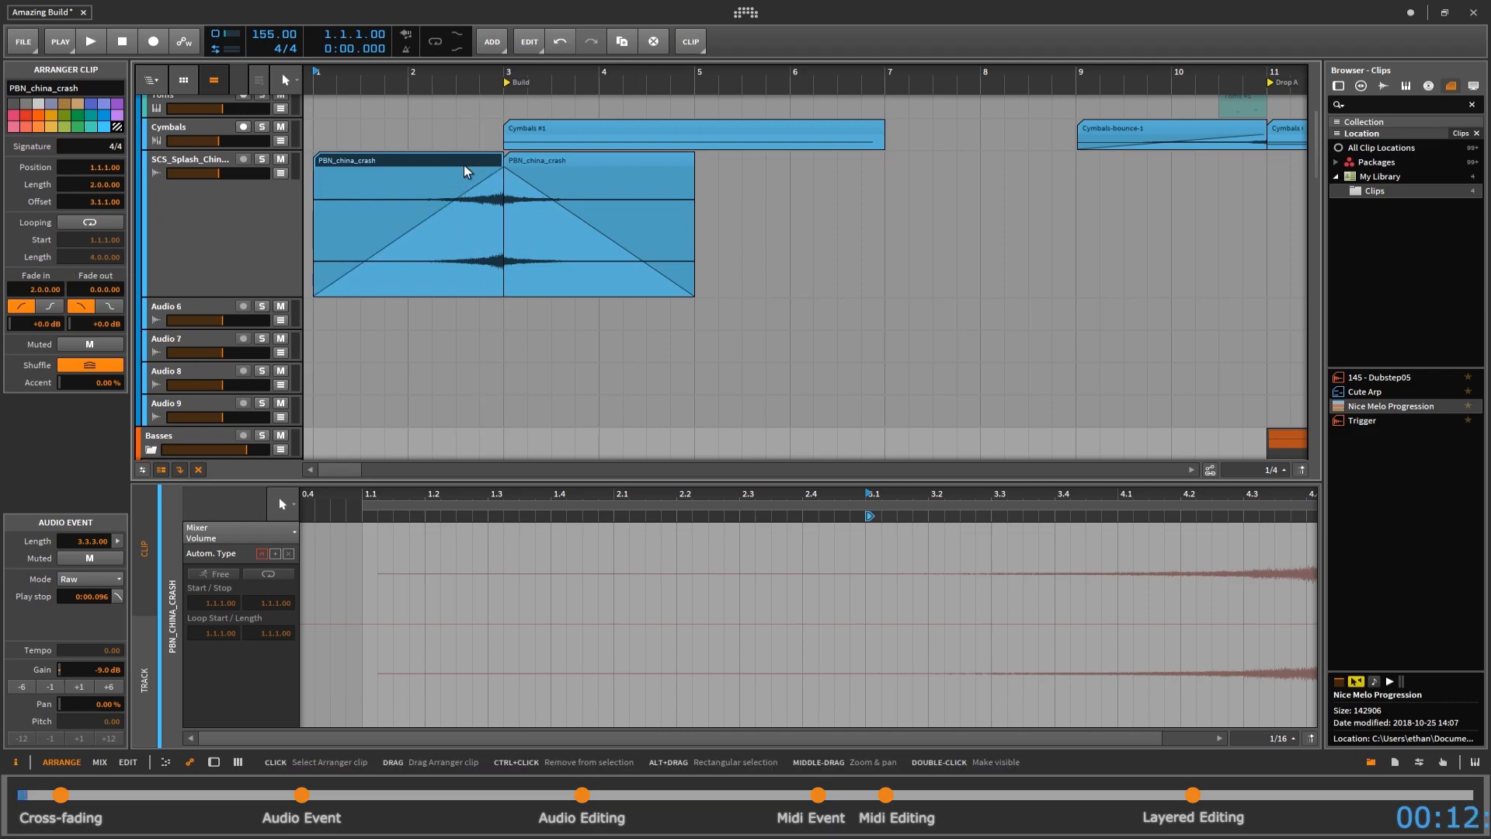
- Remove the fade-in from the first PBN_china_crash clip and select that clip
{"action": "double_click", "coordinate": [455, 199]}
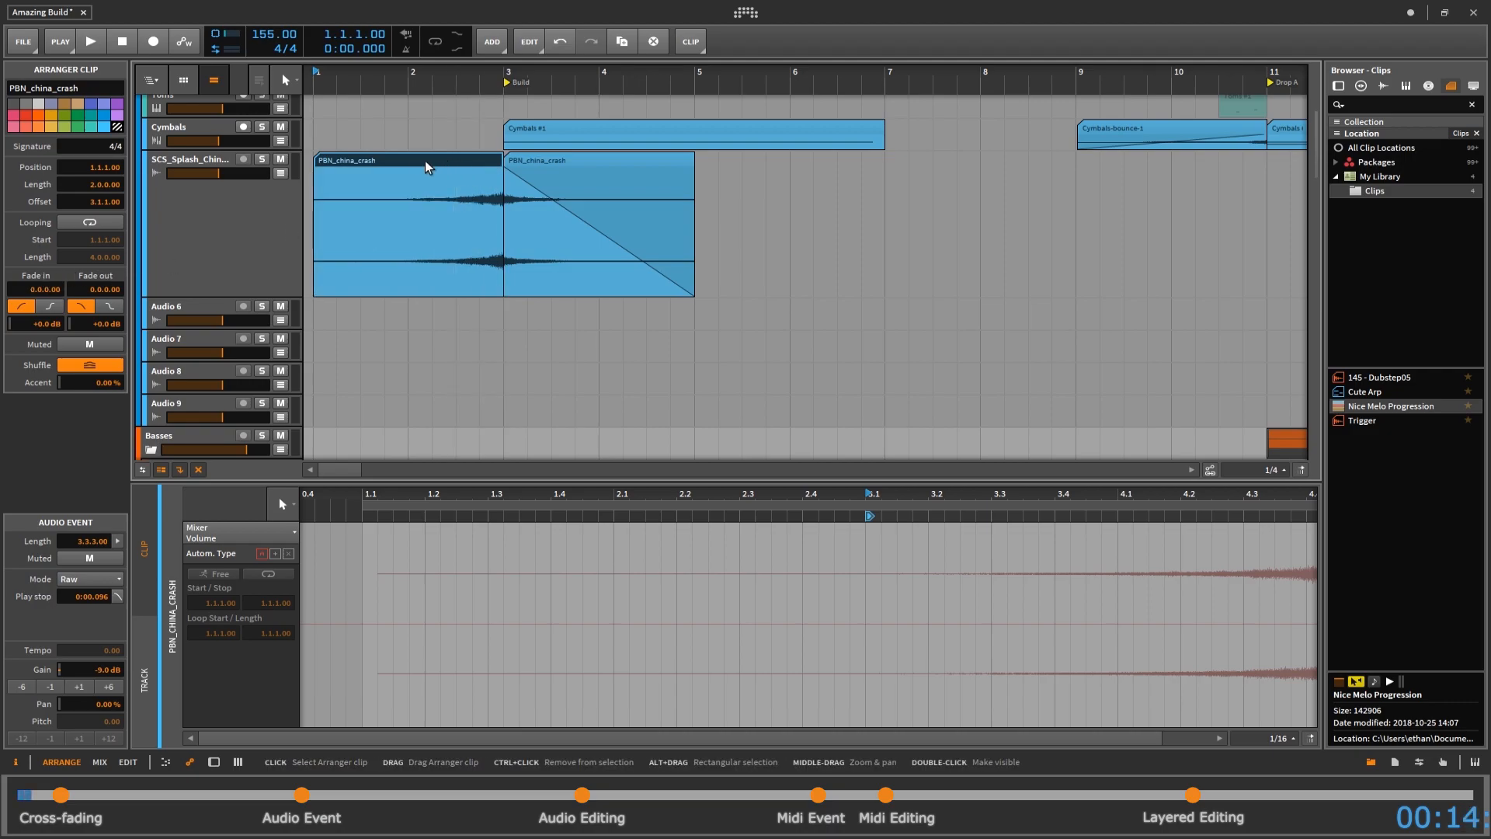
{"action": "left_click", "coordinate": [342, 140]}
{"action": "left_click", "coordinate": [365, 160]}
- Increase the height of the SCS_Splash track that holds the two crash clips
{"action": "left_click", "coordinate": [321, 75]}
{"action": "left_click_drag", "start_coordinate": [323, 75], "coordinate": [323, 174]}
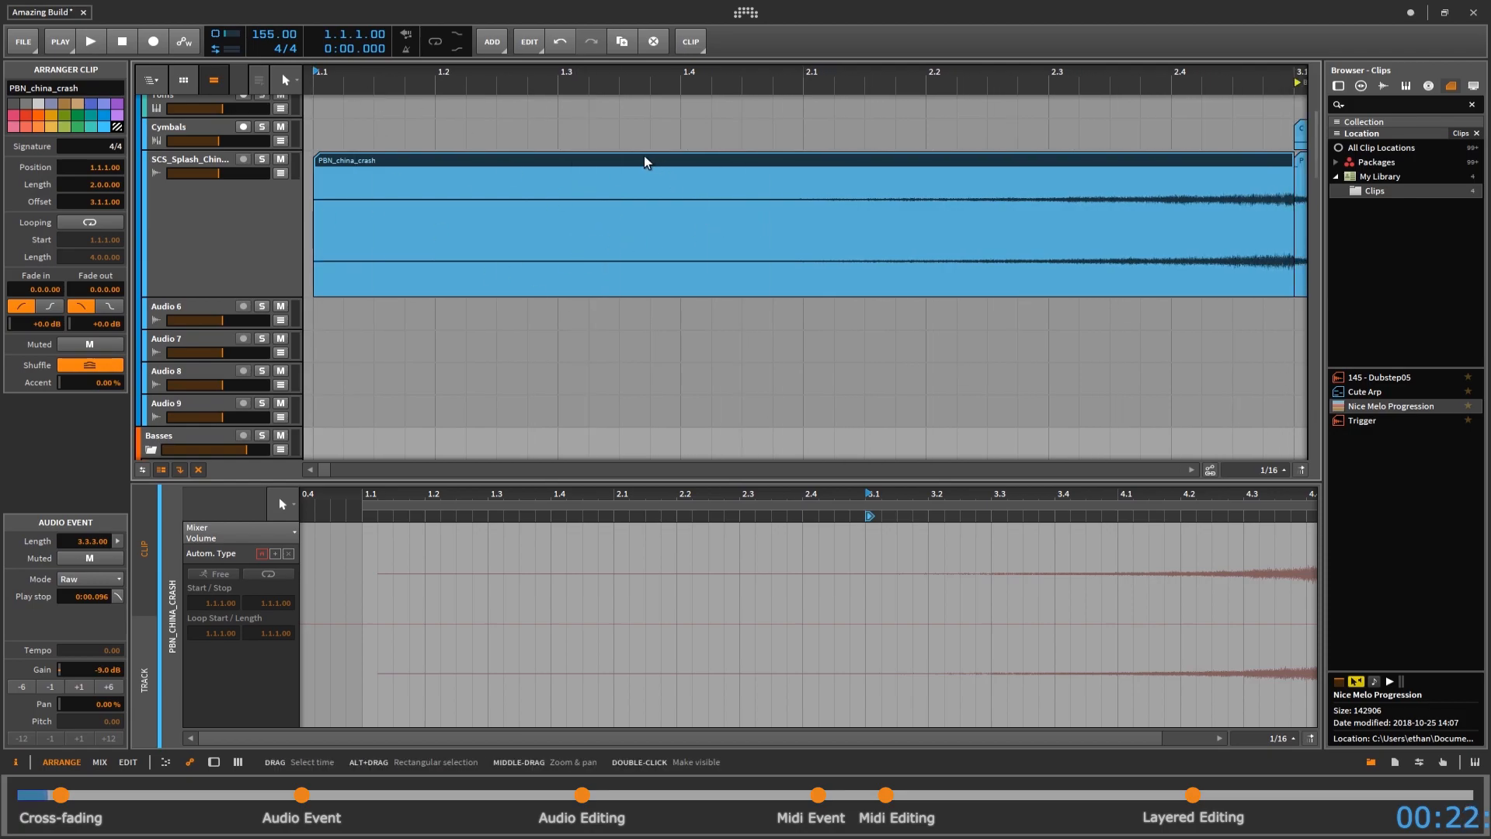
{"action": "left_click_drag", "start_coordinate": [231, 299], "coordinate": [230, 361]}
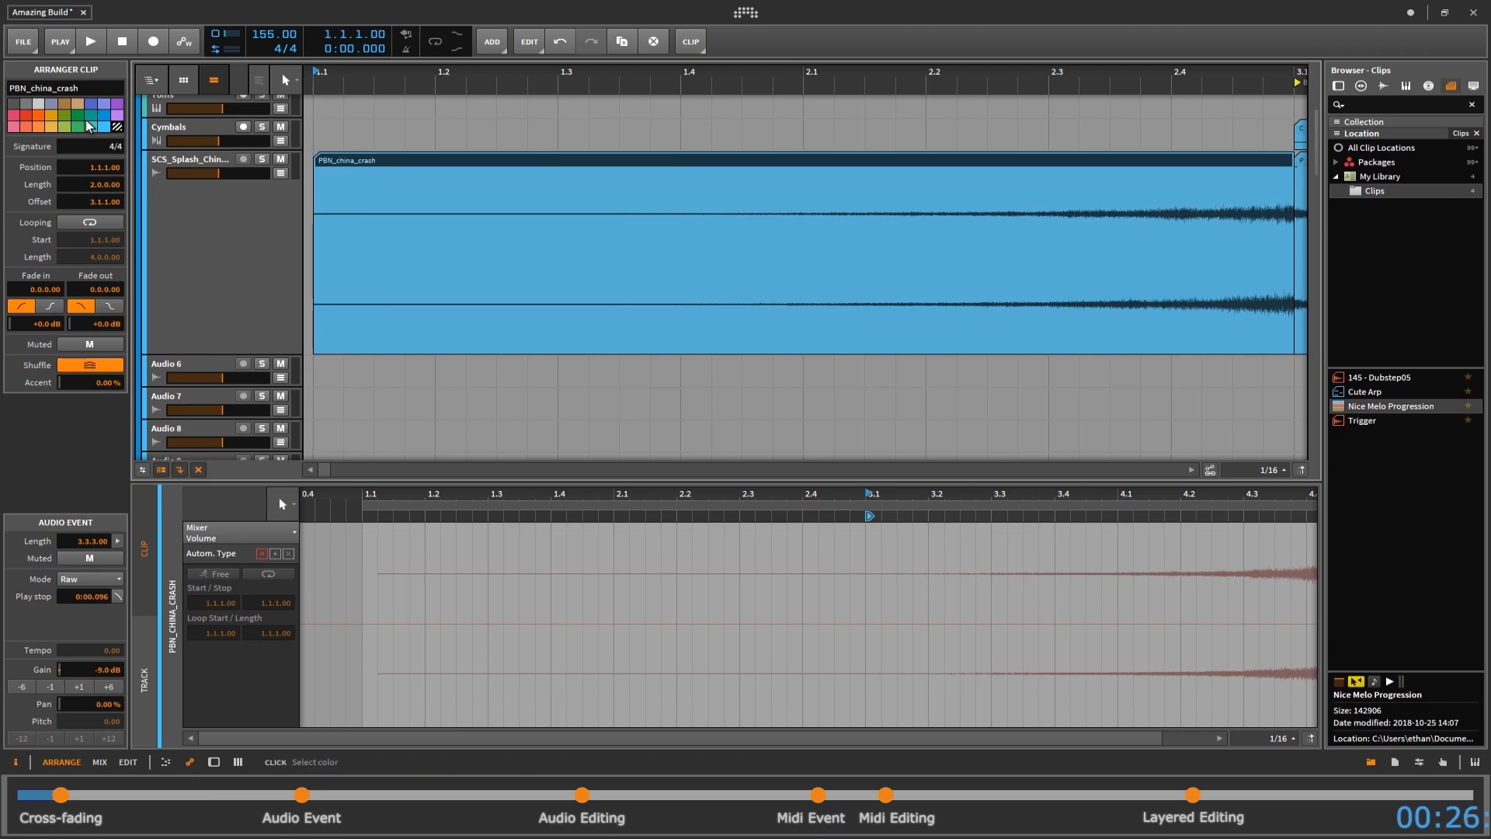
{"action": "left_click", "coordinate": [691, 41]}
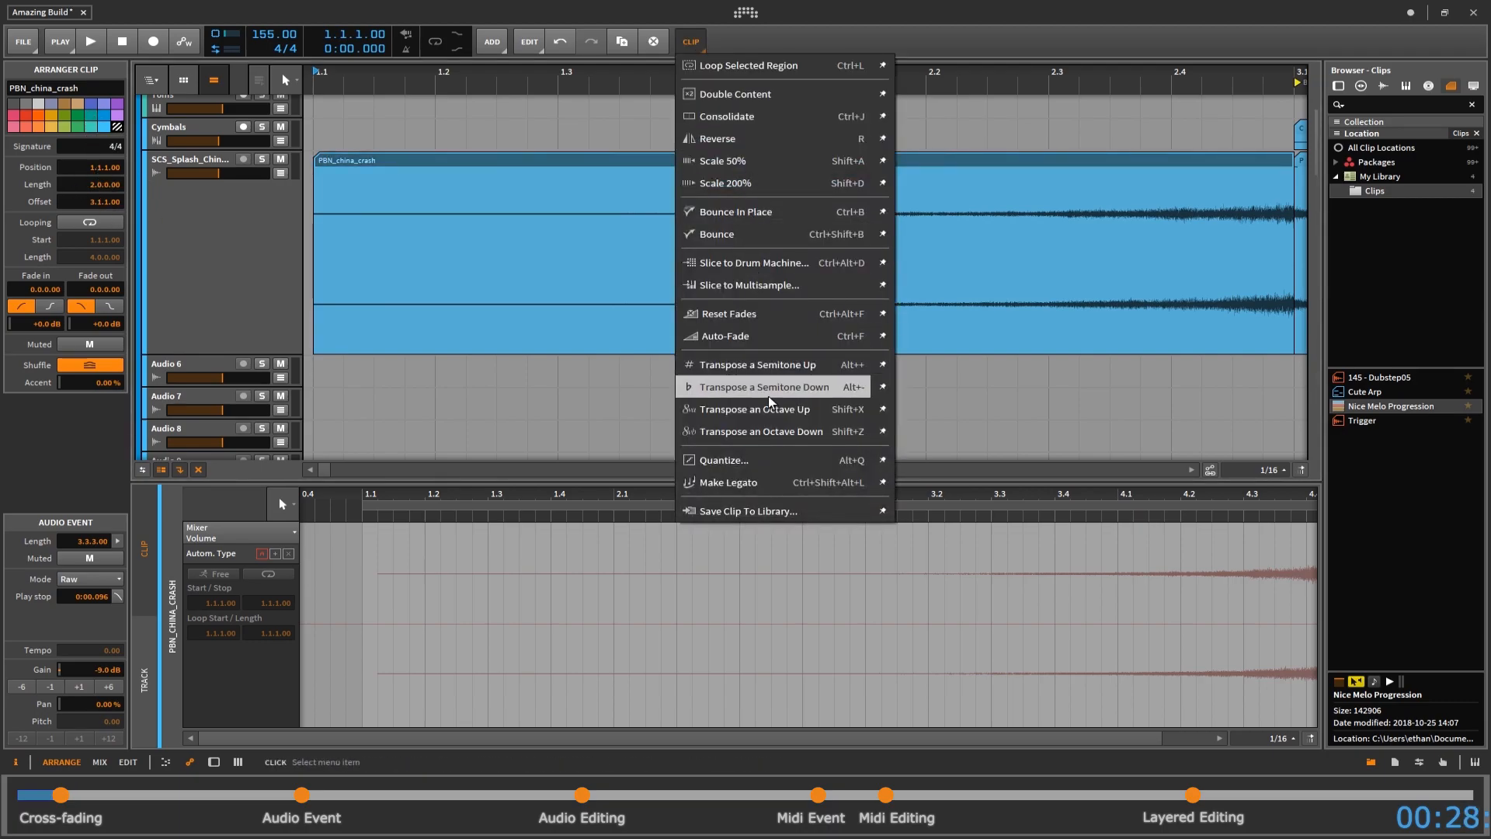
{"action": "left_click", "coordinate": [683, 39]}
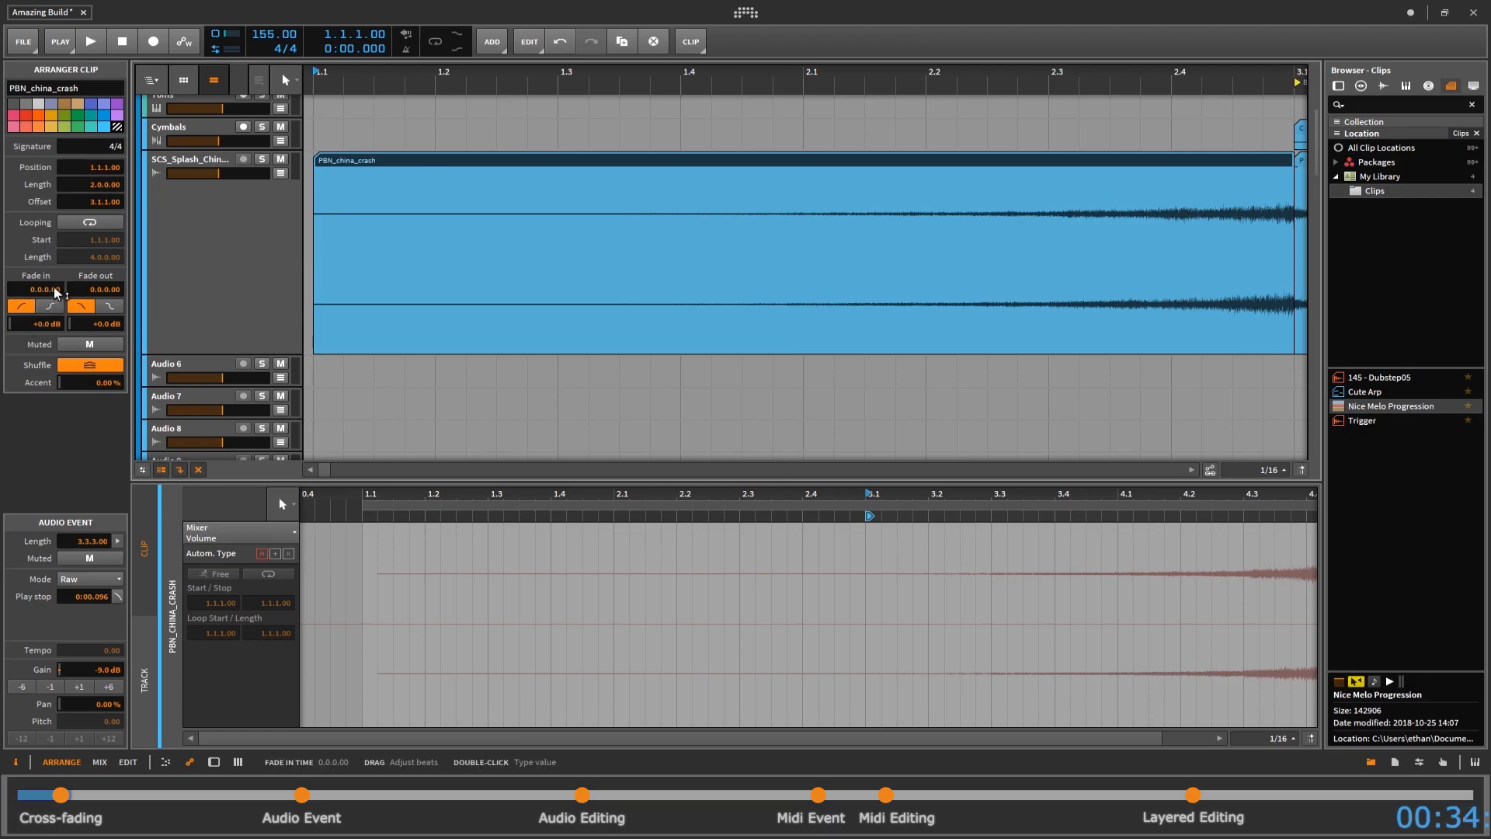
- Give the first PBN_china_crash clip a fade-in of 1.0.0.00 and shorten it to 0.3.2.00
{"action": "mouse_move", "coordinate": [57, 293]}
{"action": "left_mouse_down"}
{"action": "mouse_move", "coordinate": [56, 248]}
{"action": "mouse_move", "coordinate": [56, 264]}
{"action": "left_mouse_up"}
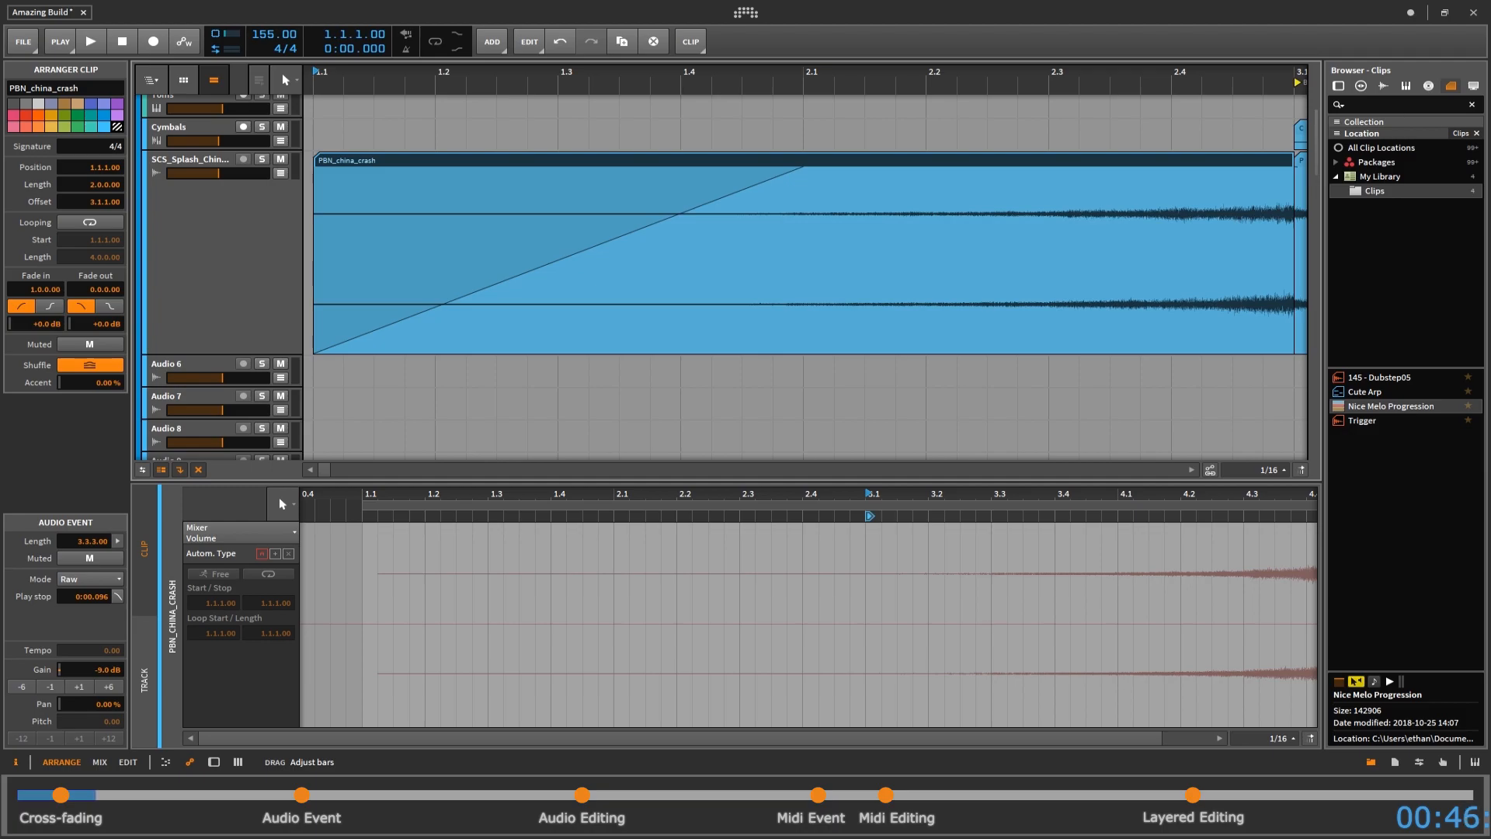
{"action": "left_click_drag", "start_coordinate": [57, 264], "coordinate": [139, 276]}
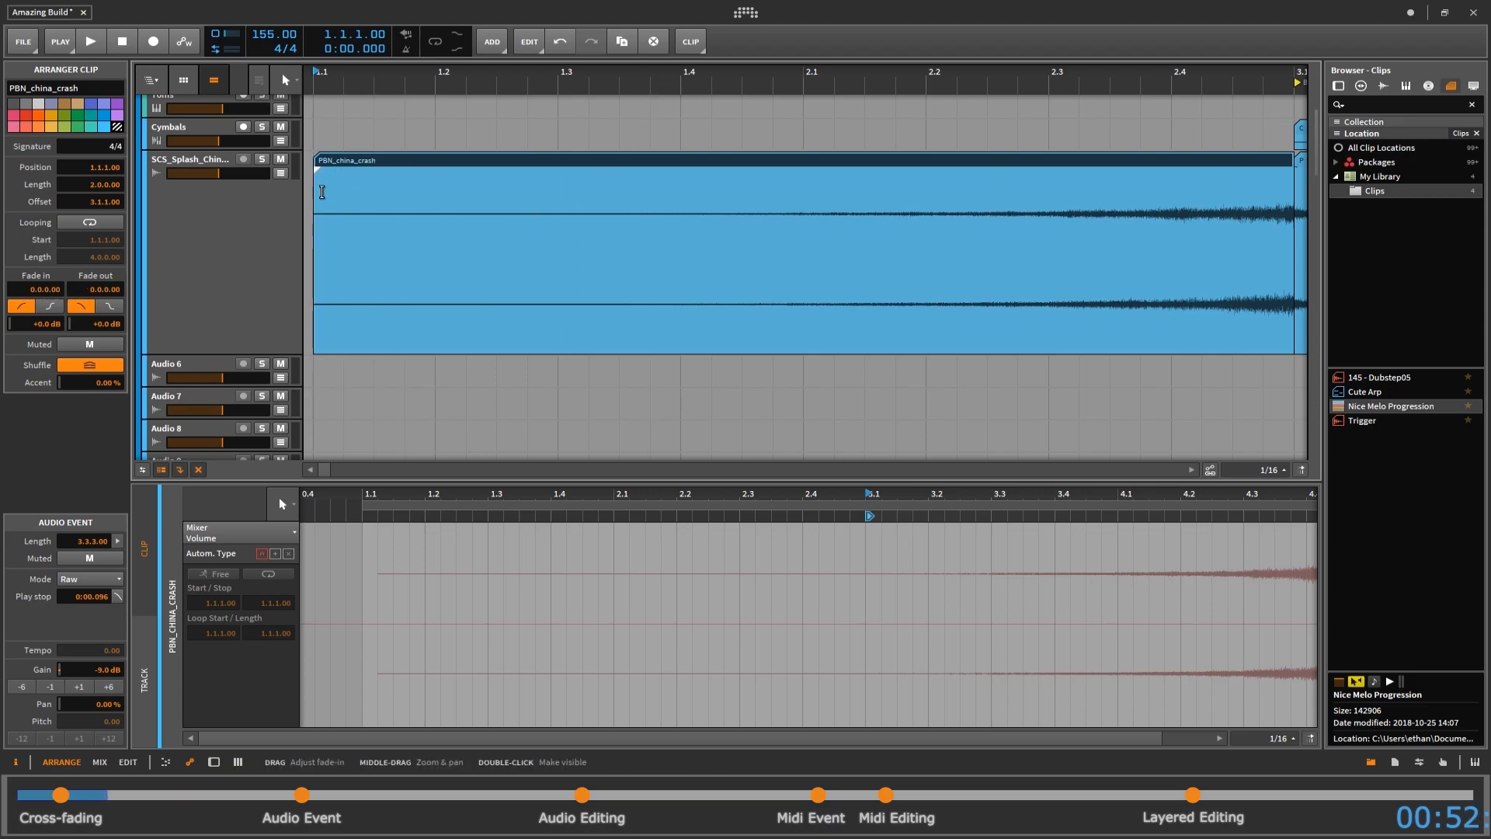
{"action": "left_click_drag", "start_coordinate": [315, 168], "coordinate": [802, 175]}
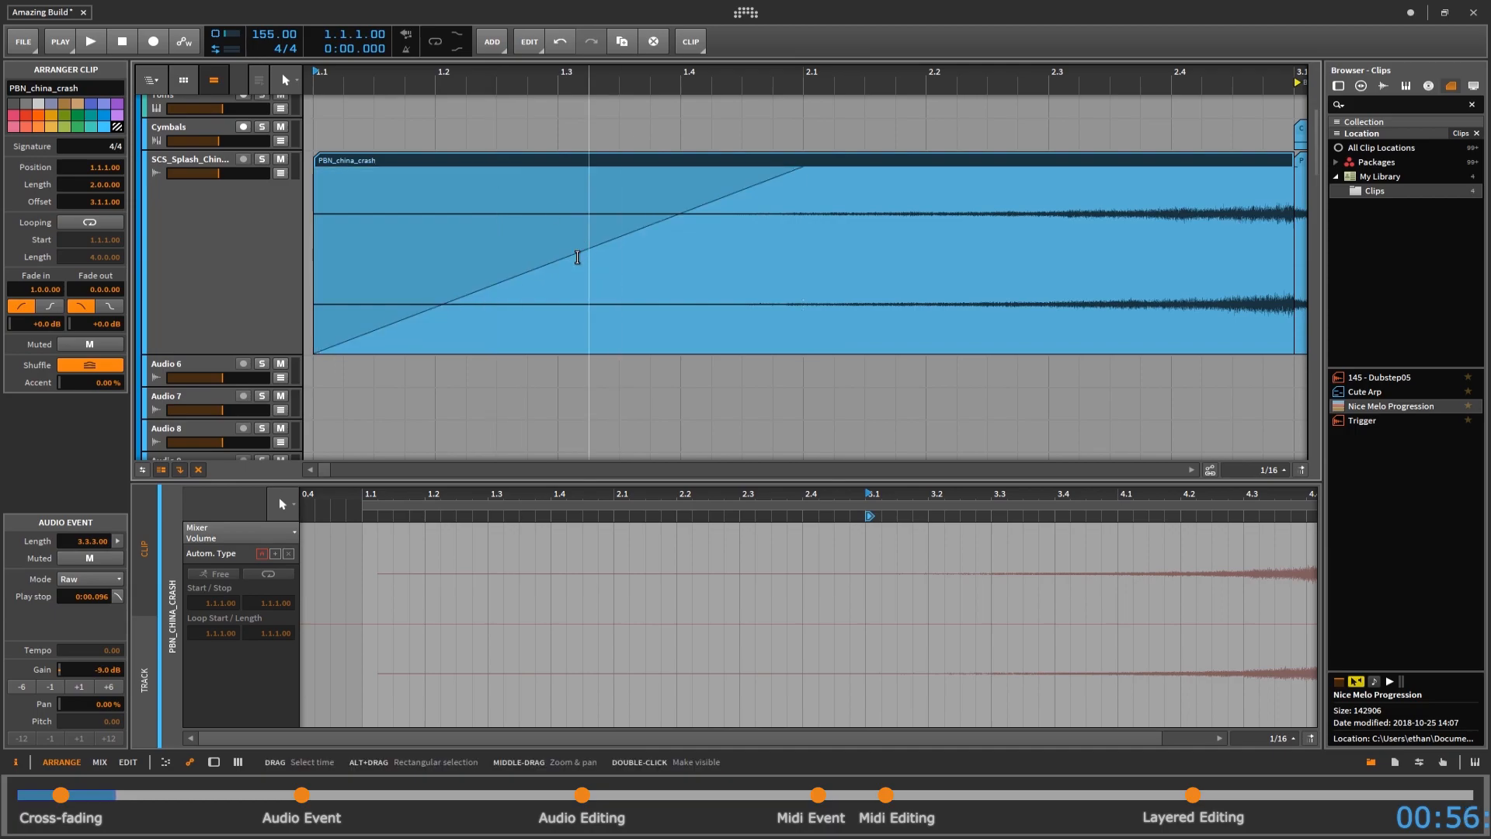
{"action": "scroll", "coordinate": [608, 132], "scroll_direction": "down", "scroll_amount": 1}
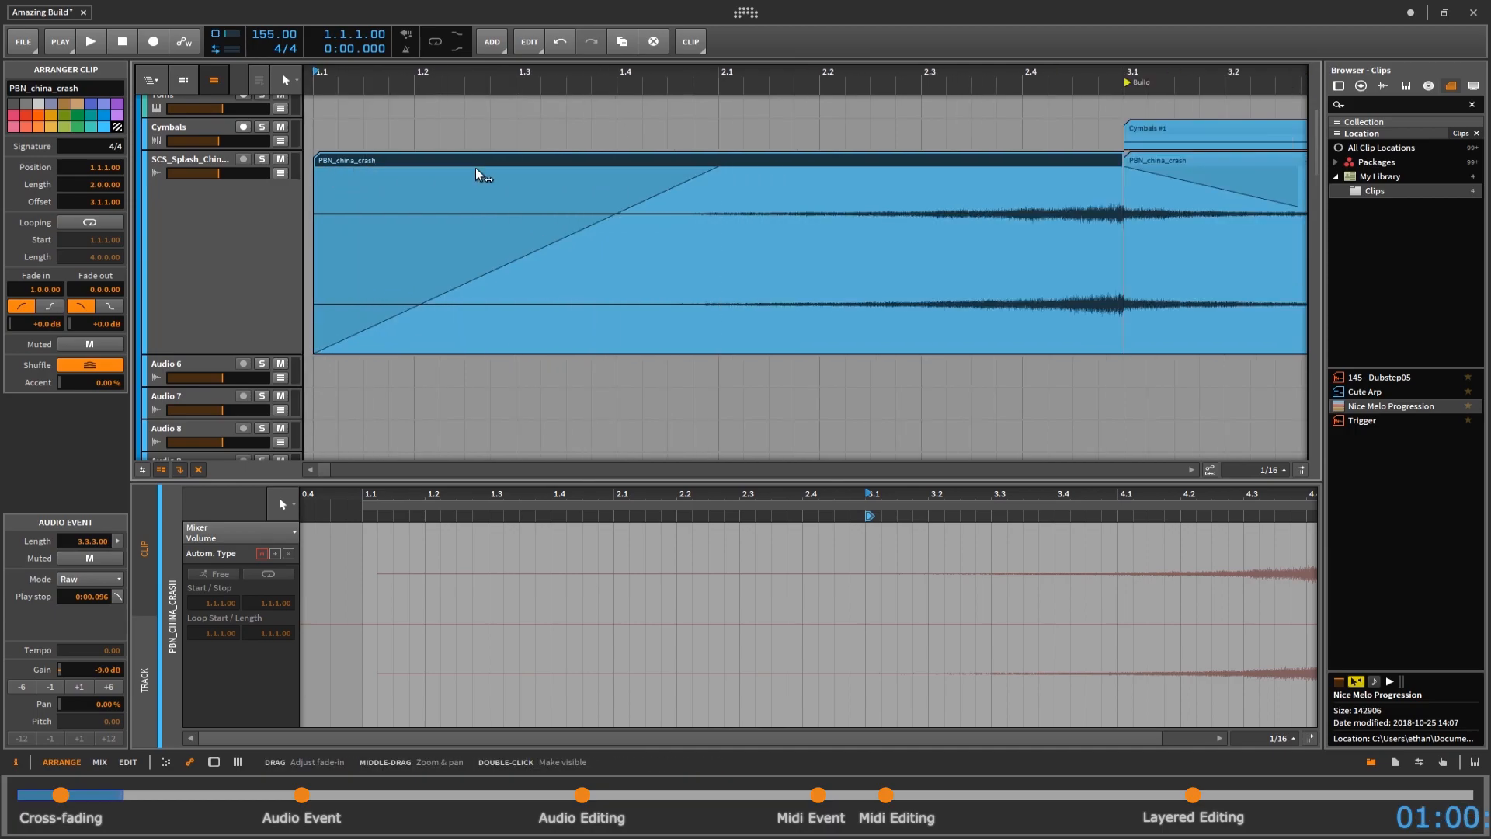
{"action": "left_click_drag", "start_coordinate": [442, 173], "coordinate": [395, 188]}
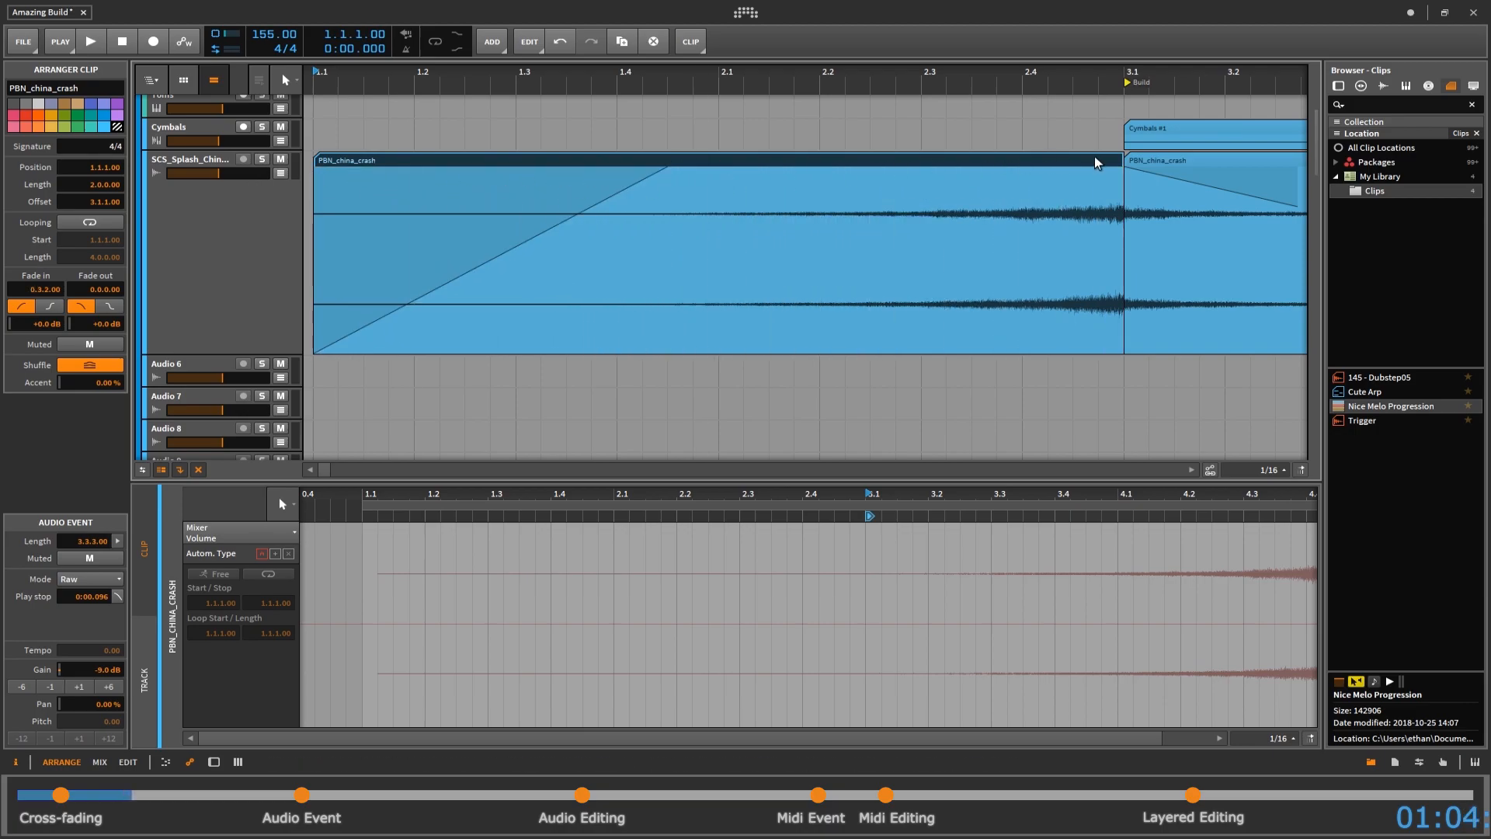
- Move the second PBN_china_crash clip to position 2.3.1.00 and crossfade the two clips between 2.3.1.00 and 2.4.1.00
{"action": "left_click_drag", "start_coordinate": [1022, 72], "coordinate": [826, 105]}
{"action": "left_click_drag", "start_coordinate": [617, 170], "coordinate": [645, 167]}
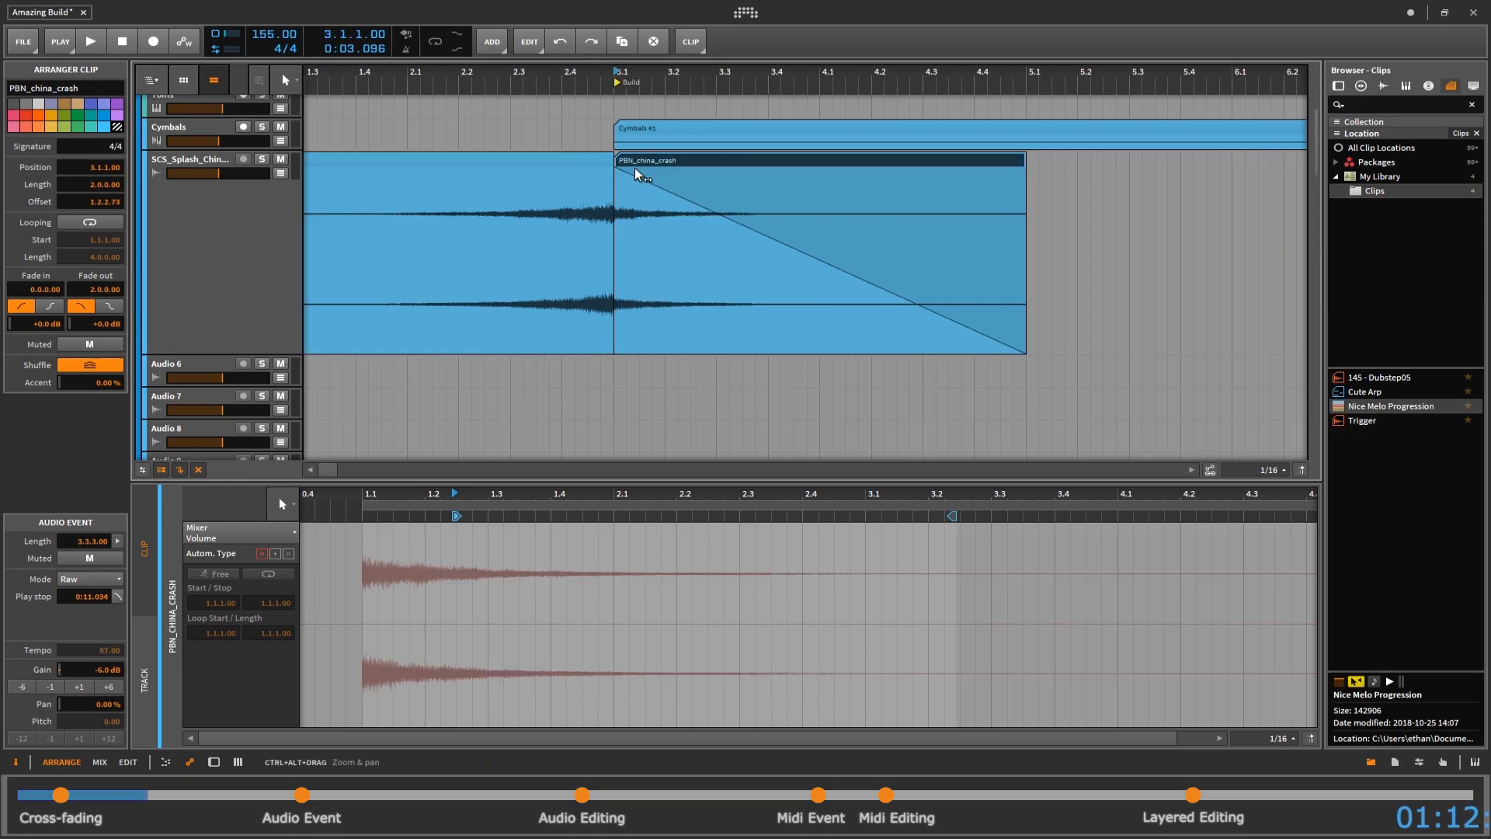
{"action": "left_click_drag", "start_coordinate": [650, 164], "coordinate": [546, 166]}
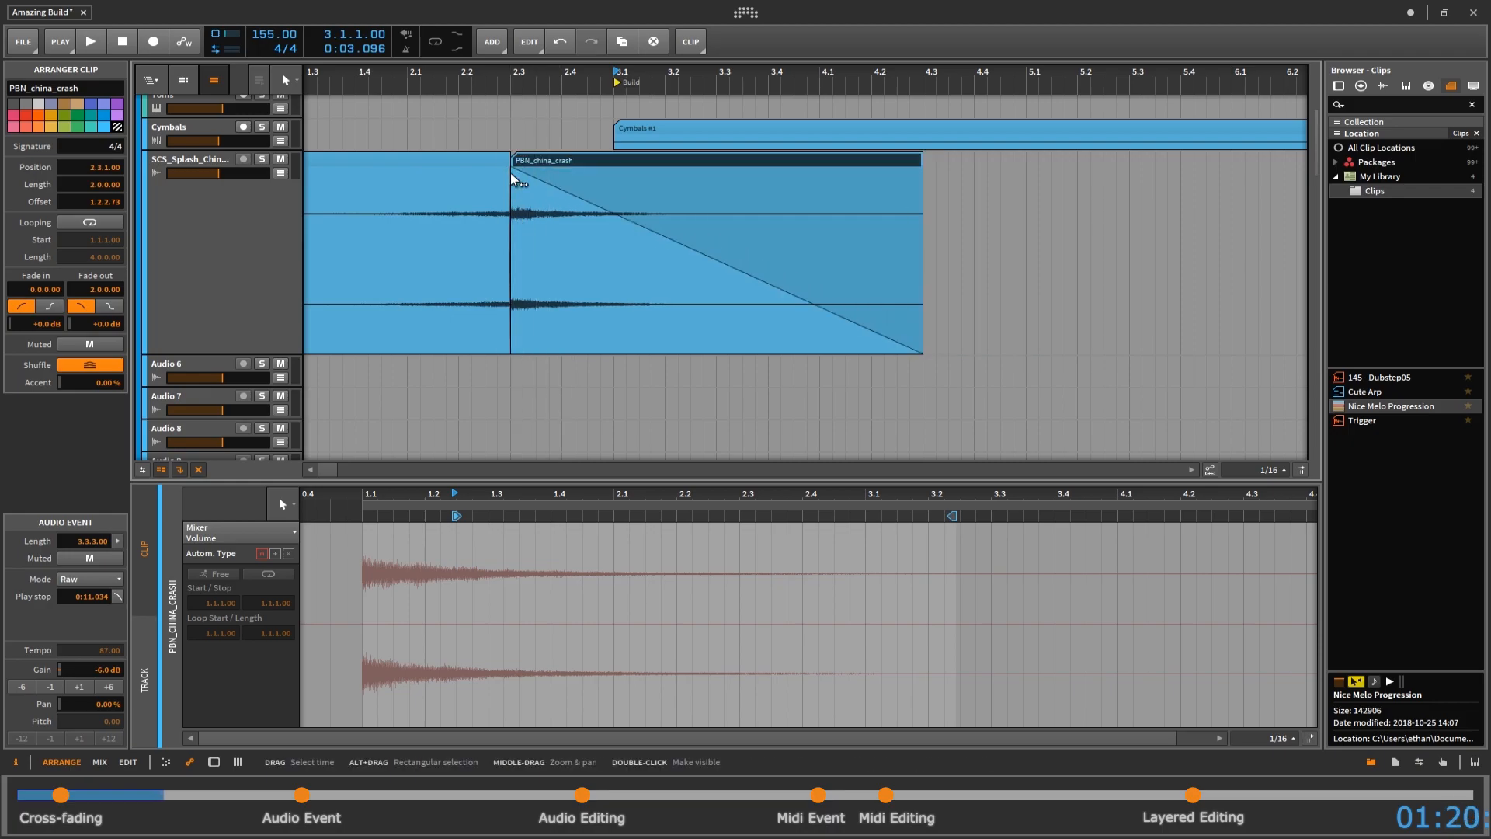
{"action": "left_click_drag", "start_coordinate": [505, 170], "coordinate": [564, 175]}
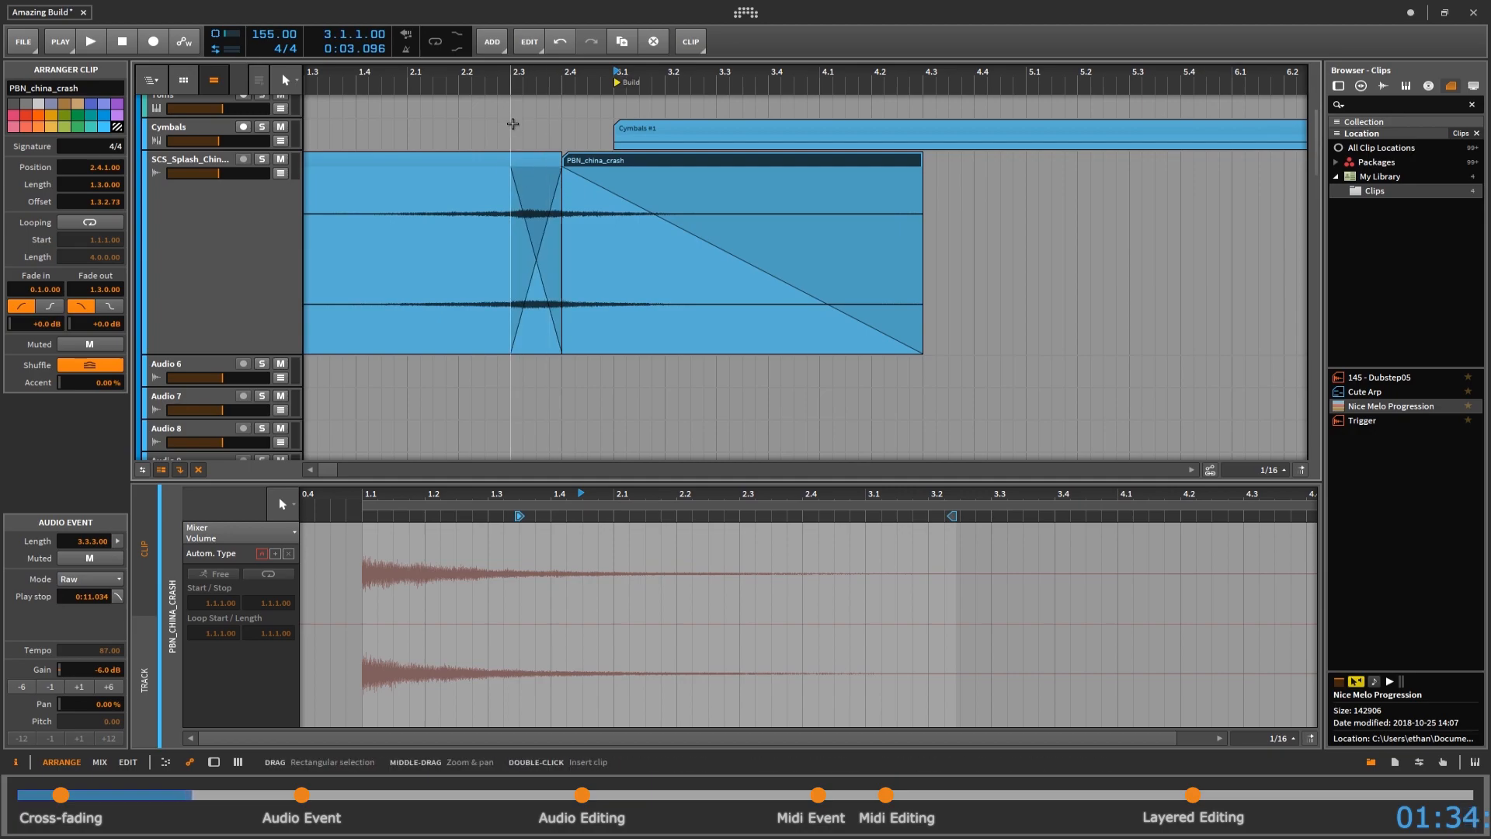
- Select the crossfade's time range from 2.3.1.00 to 2.4.1.00 and examine the fade settings of both clips
{"action": "left_click_drag", "start_coordinate": [510, 133], "coordinate": [566, 138]}
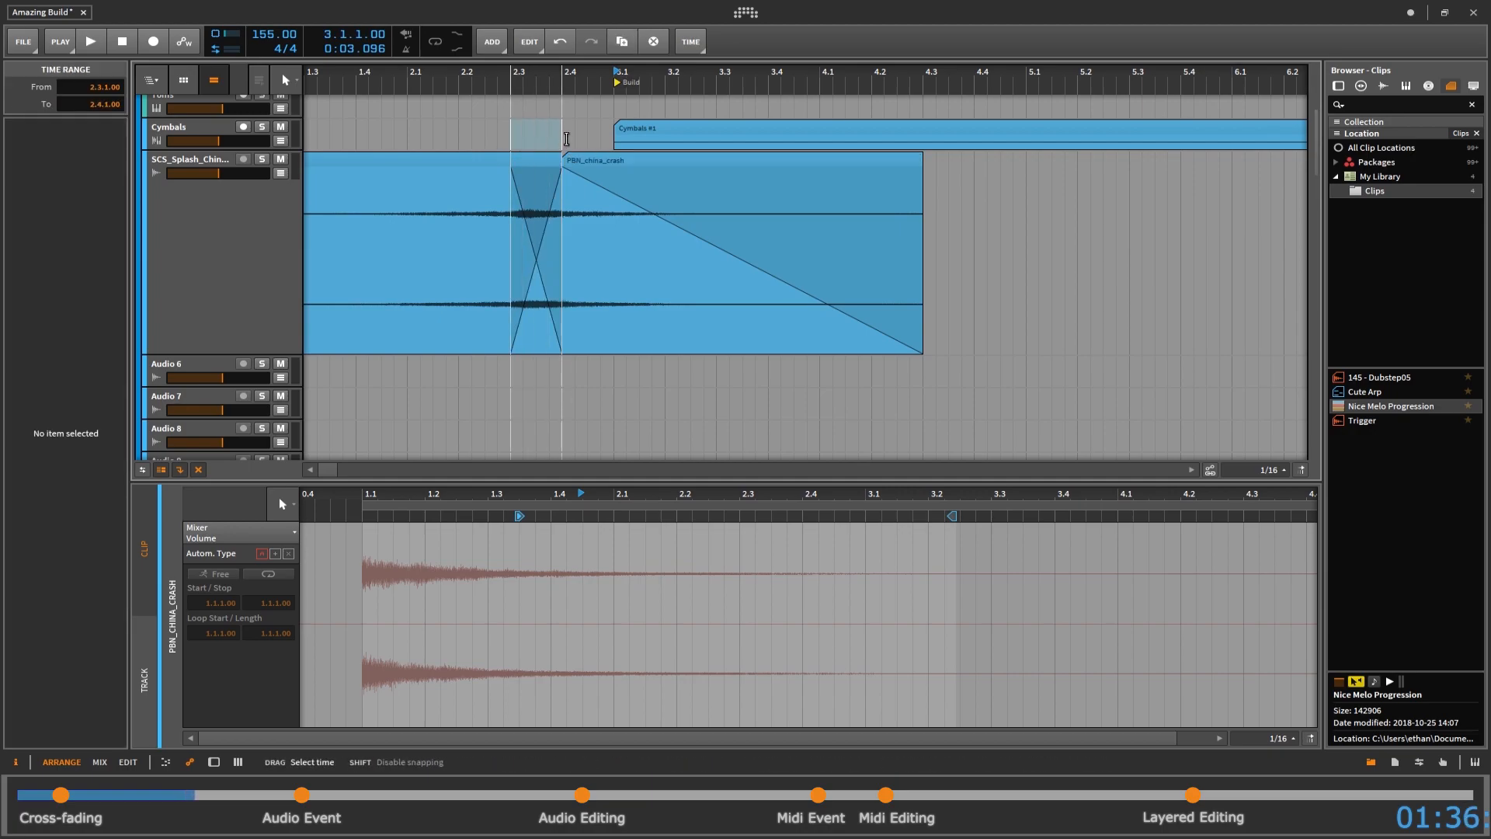
{"action": "left_click", "coordinate": [526, 164]}
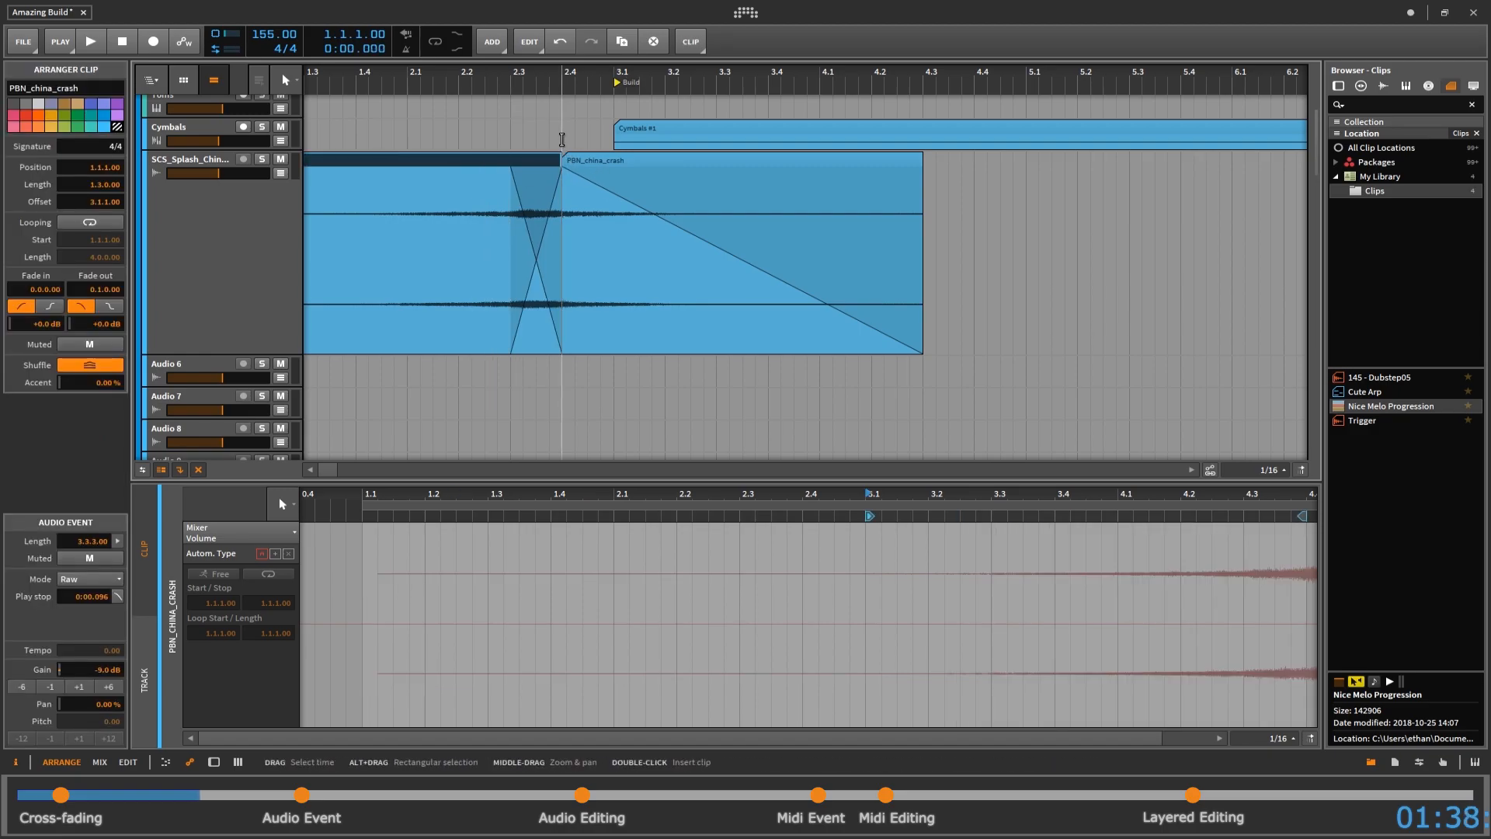
{"action": "left_click", "coordinate": [562, 143]}
{"action": "left_click_drag", "start_coordinate": [511, 139], "coordinate": [561, 135]}
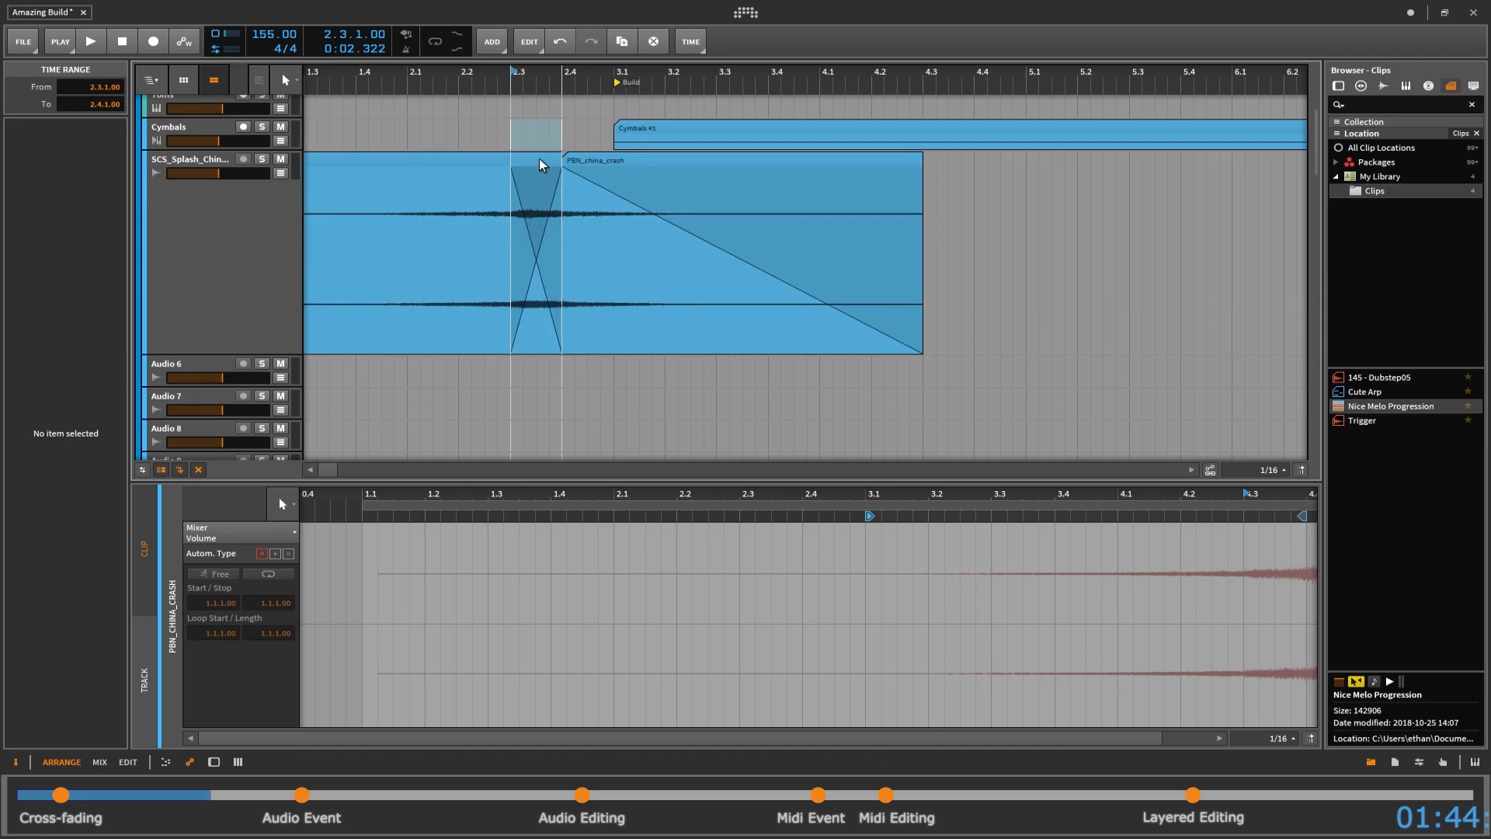
{"action": "left_click", "coordinate": [539, 156]}
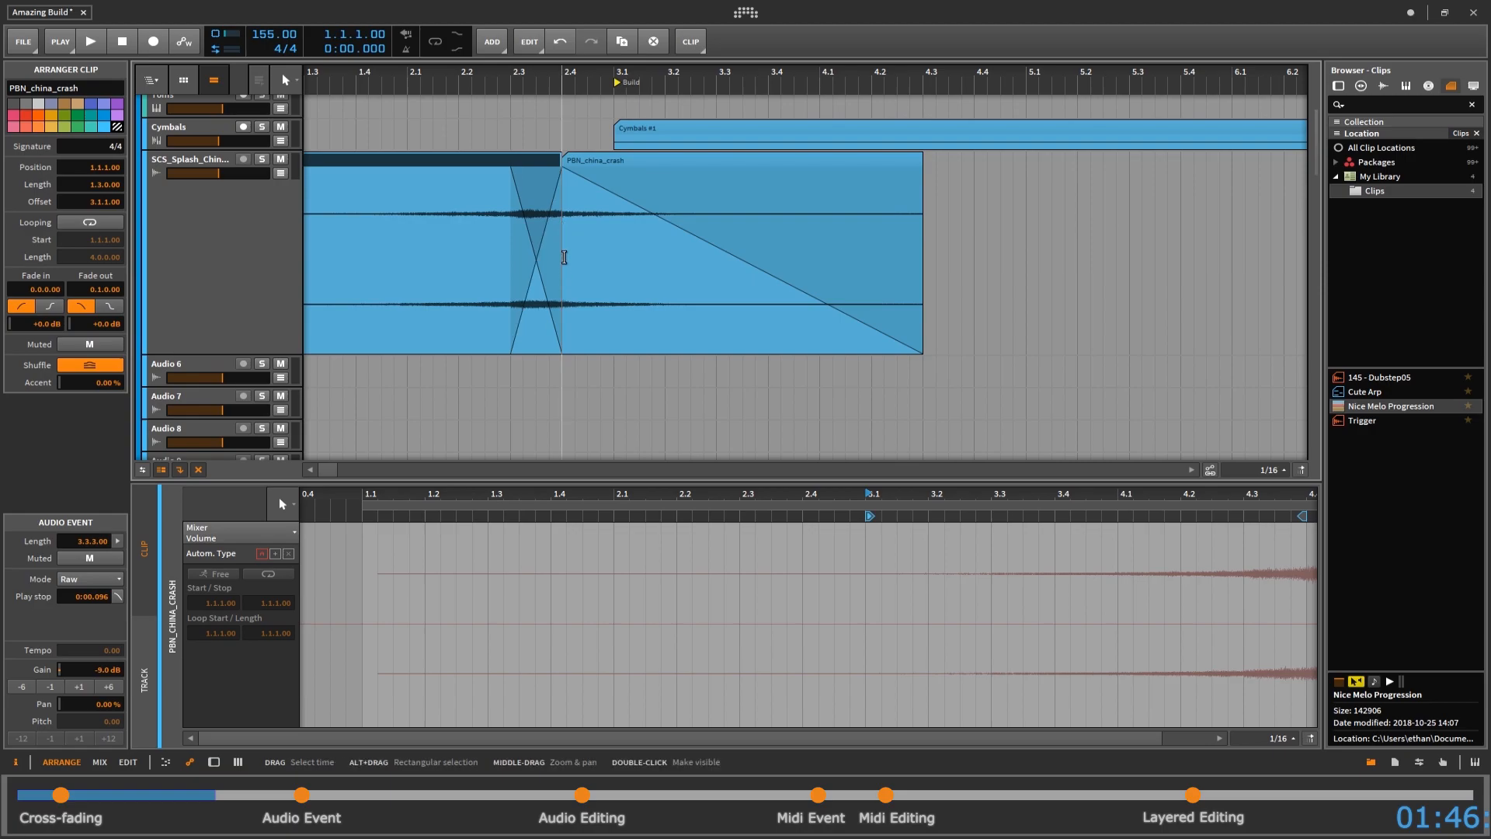
{"action": "left_click", "coordinate": [583, 169]}
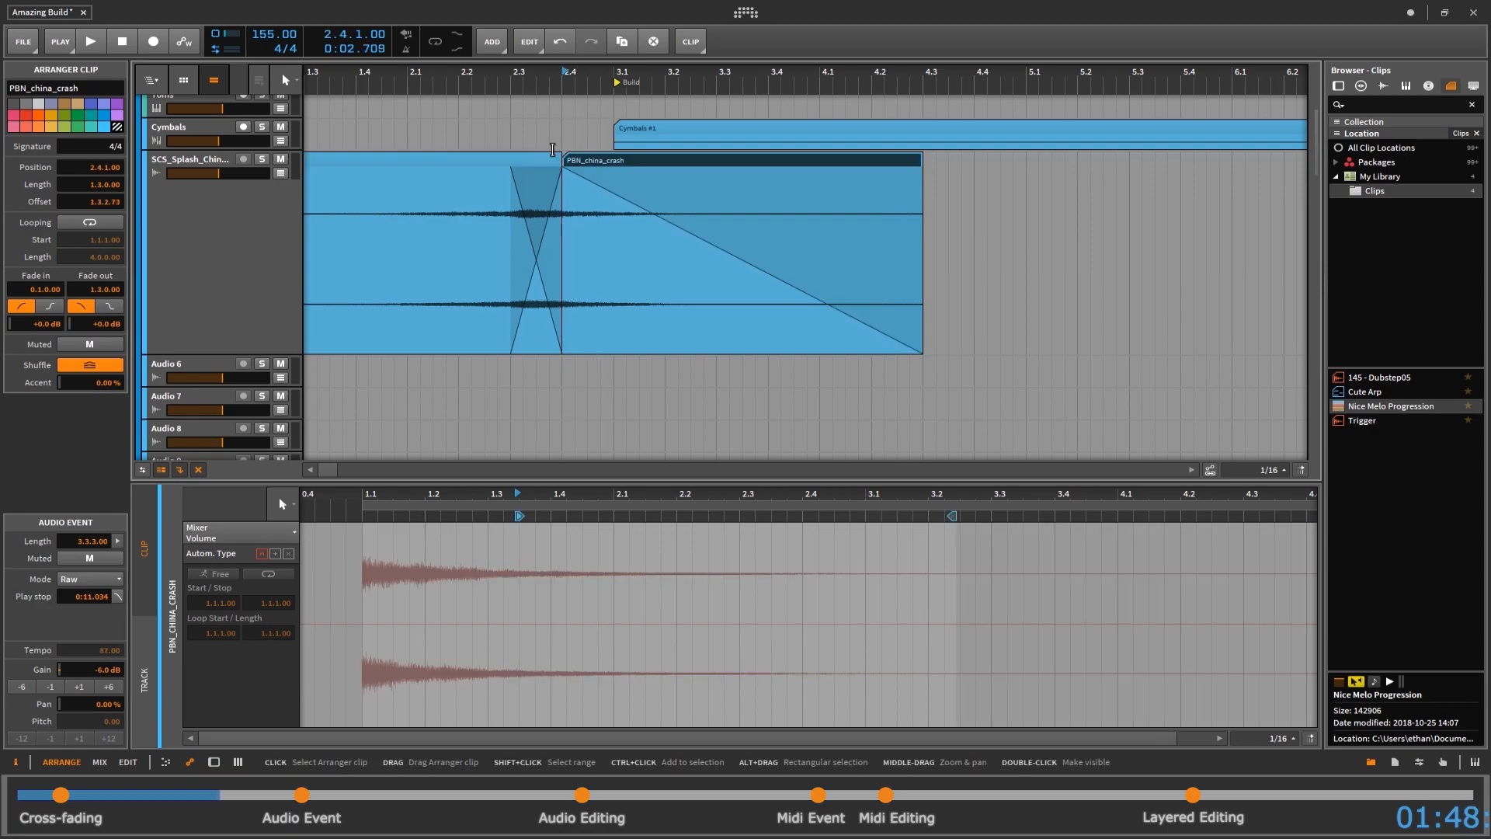
{"action": "left_click", "coordinate": [551, 156]}
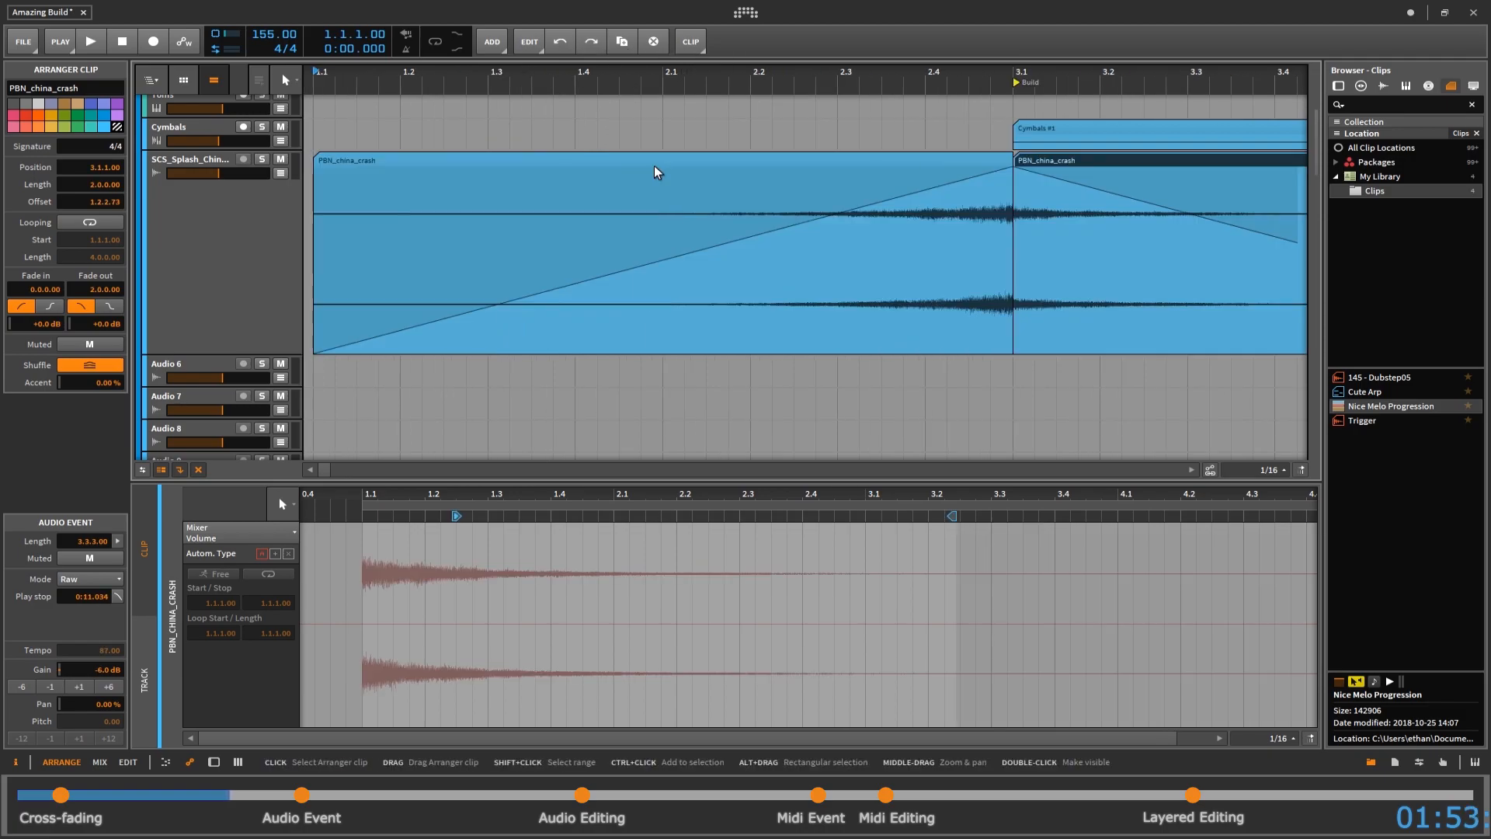
- Apply Auto-Fade to the first PBN_china_crash clip and undo it
{"action": "left_click", "coordinate": [652, 166]}
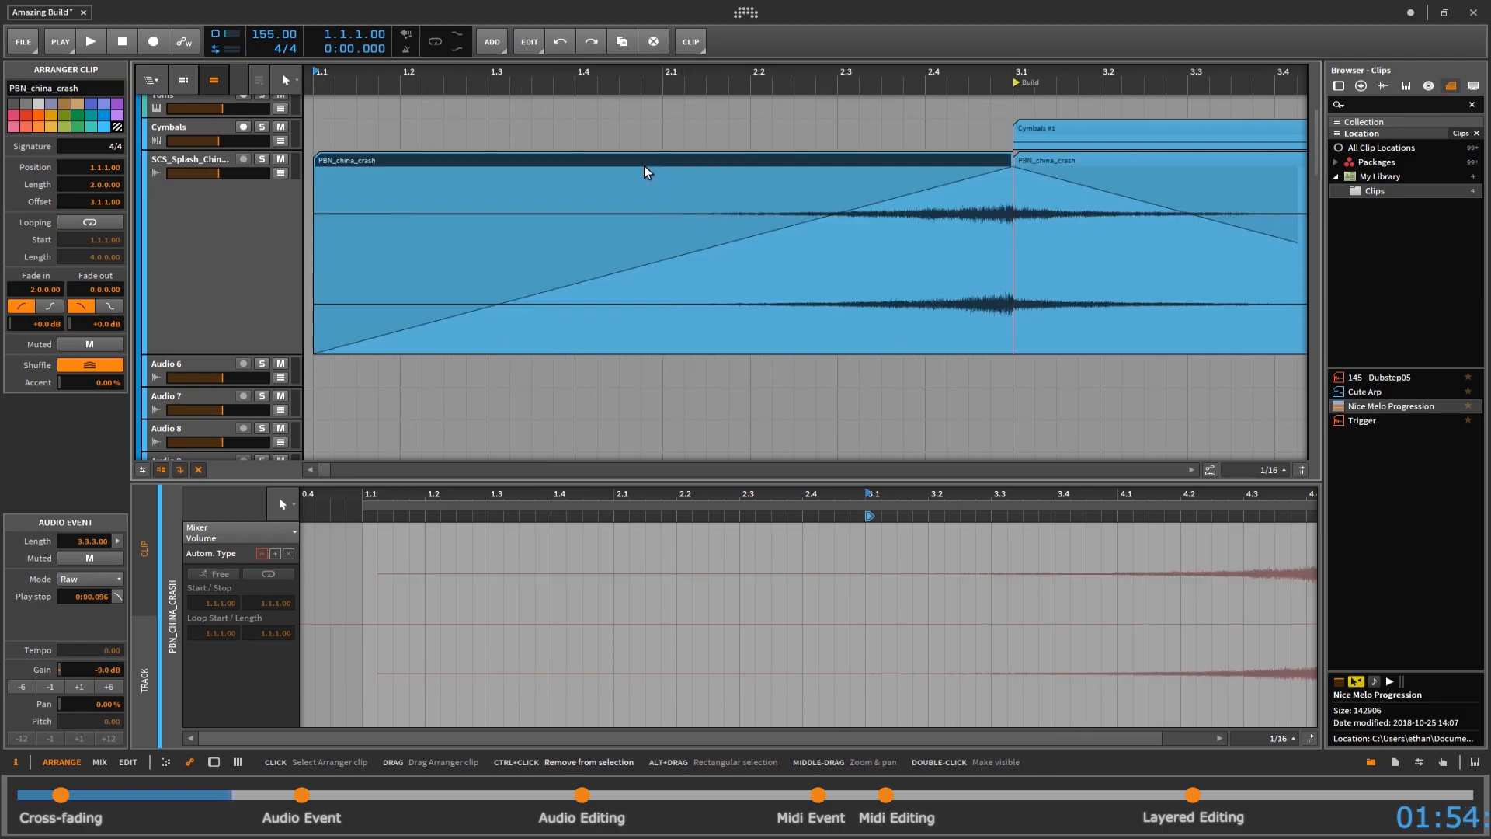
{"action": "key", "text": "ctrl+f"}
{"action": "left_click_drag", "start_coordinate": [469, 75], "coordinate": [586, 170]}
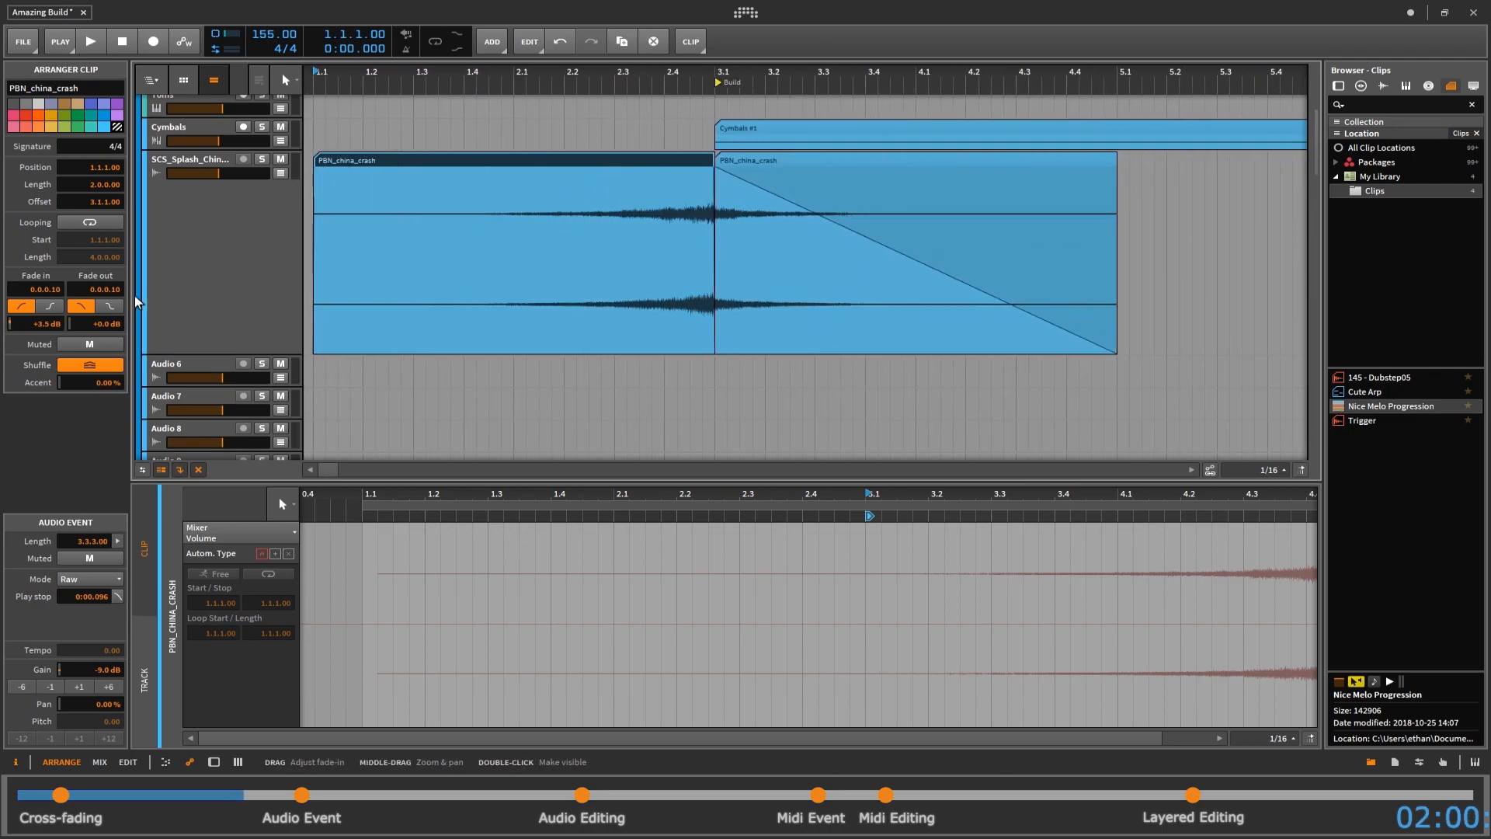
{"action": "key", "text": "ctrl+z"}
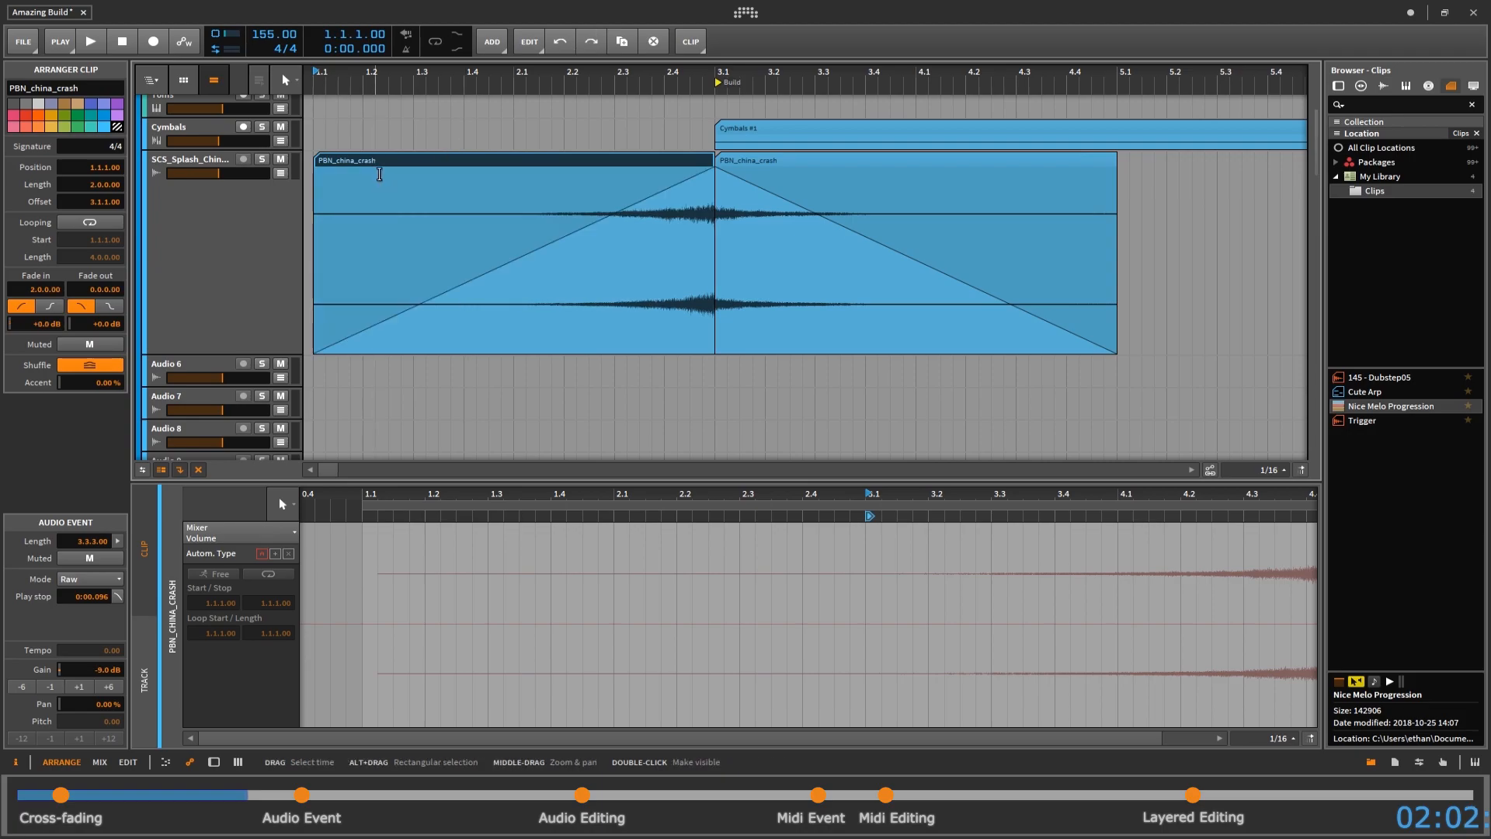
- Try an S-curve fade-in with a bent shape on the first crash clip and return it to a linear curve
{"action": "left_click", "coordinate": [49, 308]}
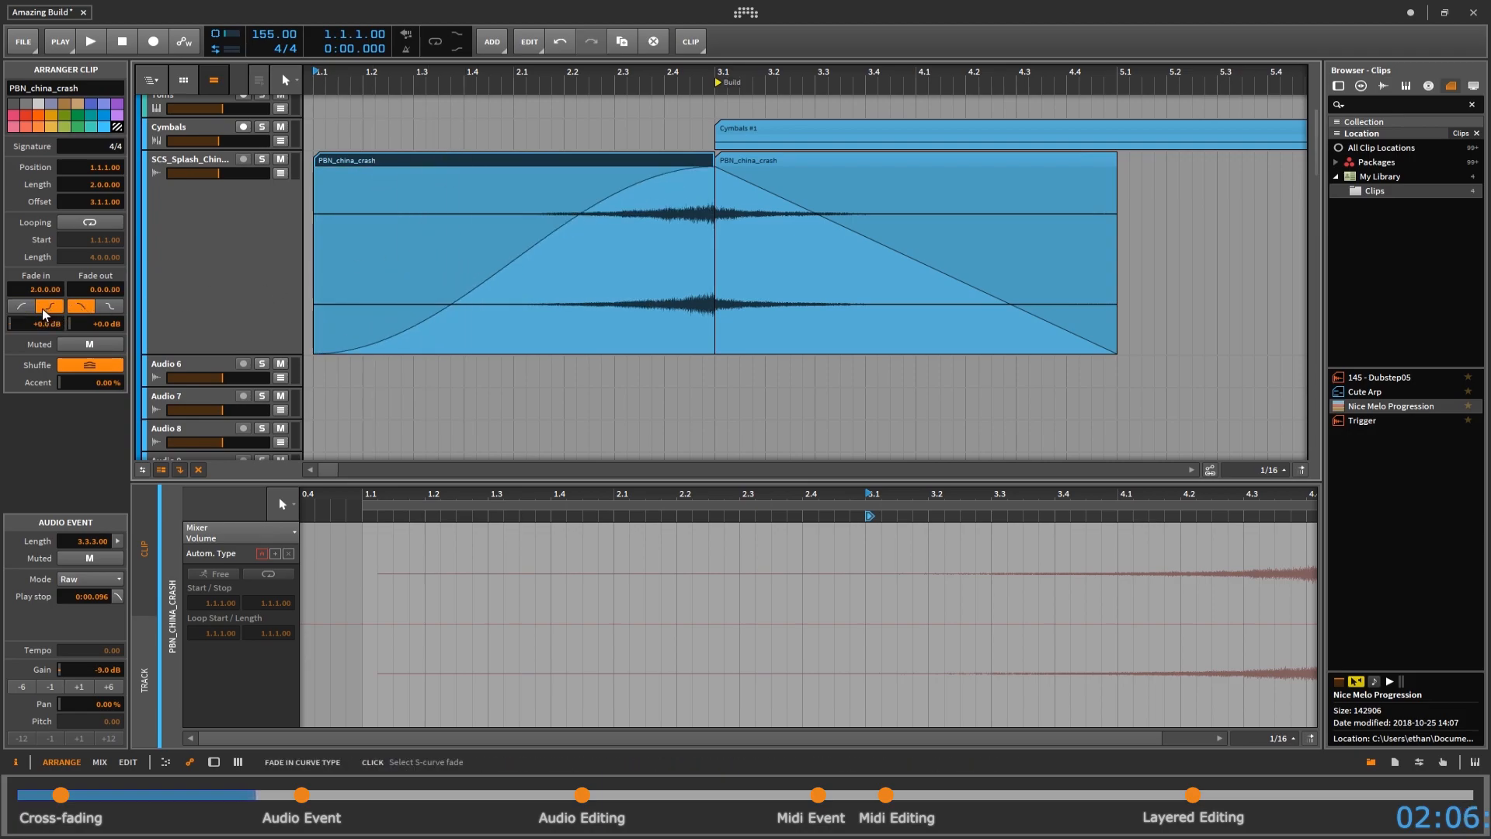
{"action": "left_click_drag", "start_coordinate": [515, 266], "coordinate": [474, 311]}
{"action": "left_click", "coordinate": [21, 306]}
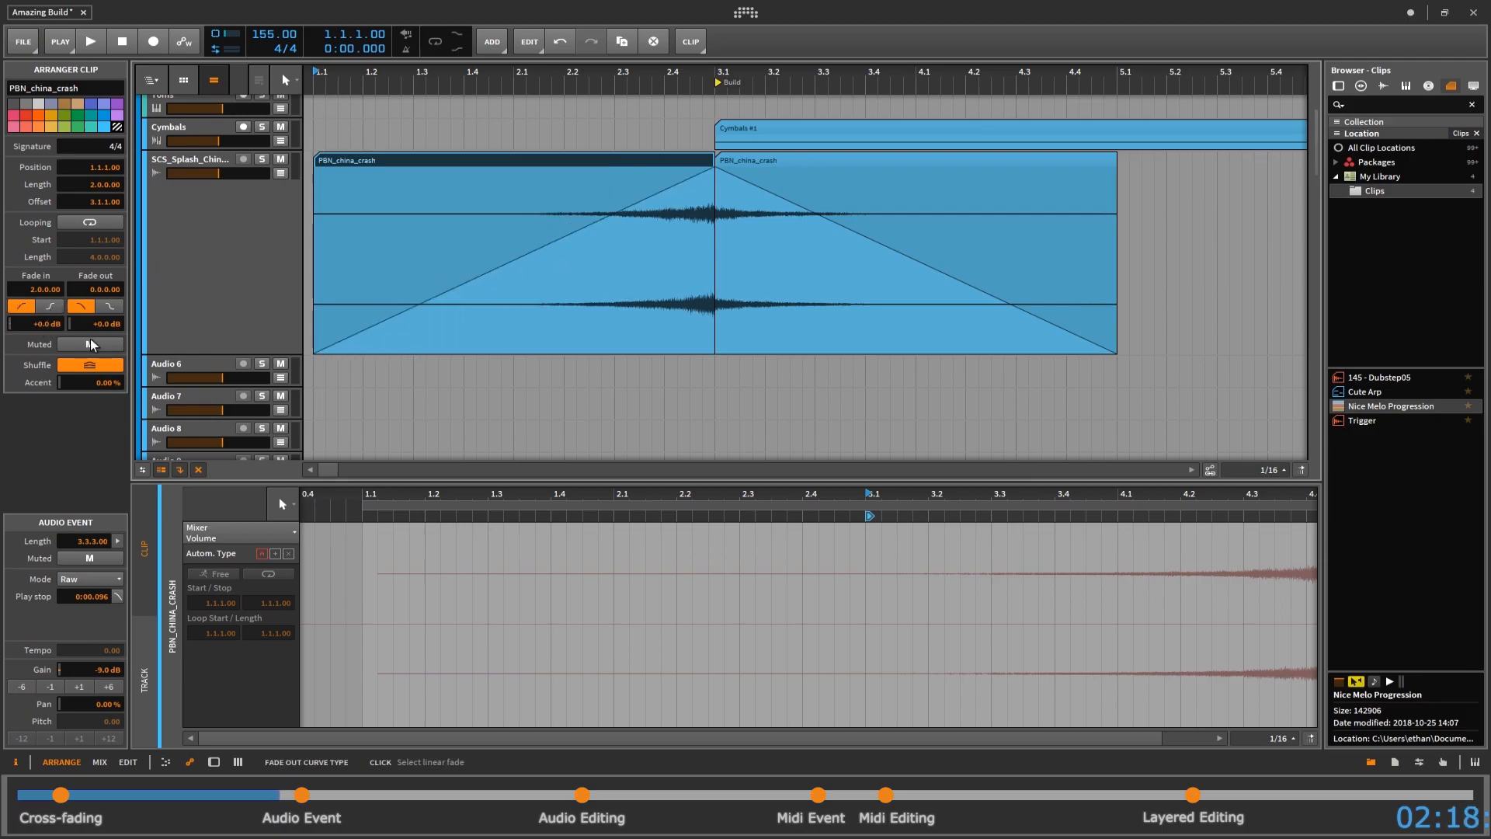
{"action": "mouse_move", "coordinate": [43, 324]}
{"action": "left_mouse_down"}
{"action": "mouse_move", "coordinate": [42, 292]}
{"action": "mouse_move", "coordinate": [43, 311]}
{"action": "mouse_move", "coordinate": [70, 324]}
{"action": "mouse_move", "coordinate": [41, 328]}
{"action": "mouse_move", "coordinate": [40, 404]}
{"action": "mouse_move", "coordinate": [40, 337]}
{"action": "left_mouse_up"}
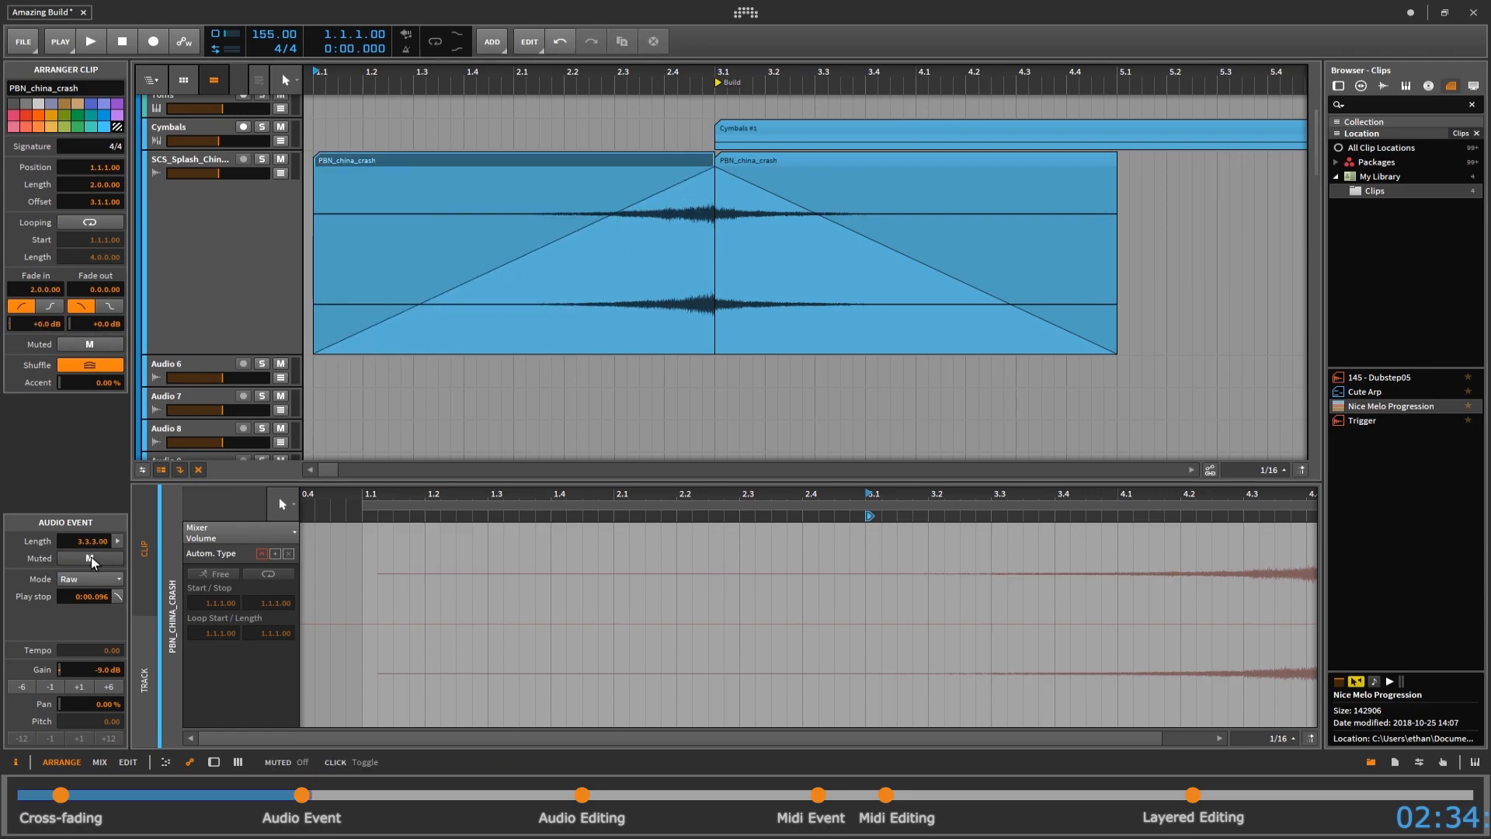
- Toggle the mute of the first crash clip and of its audio event on and off again
{"action": "left_click", "coordinate": [90, 561]}
{"action": "left_click", "coordinate": [91, 561]}
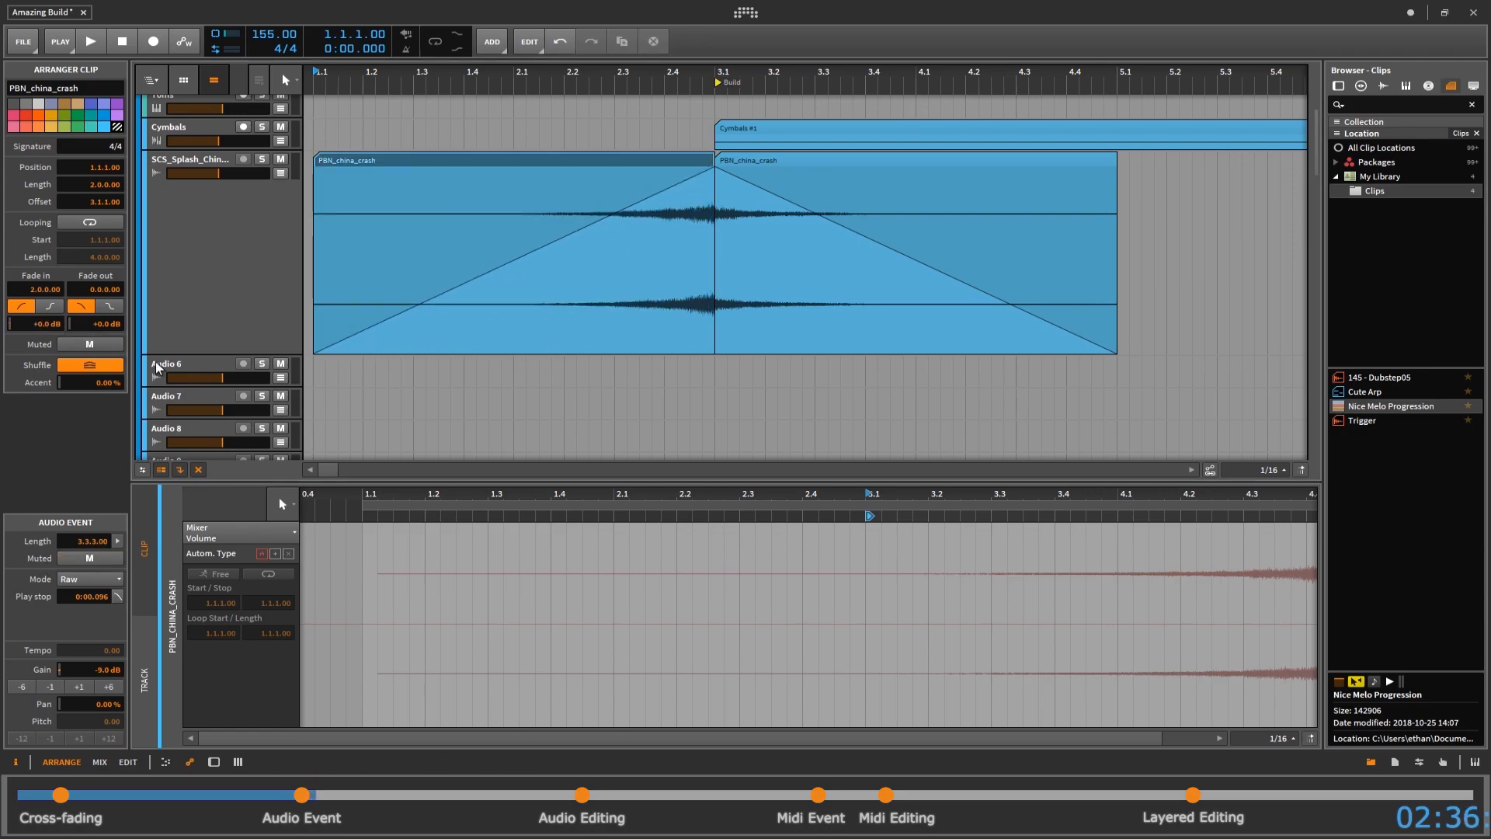
{"action": "left_click", "coordinate": [89, 344]}
{"action": "left_click", "coordinate": [89, 344]}
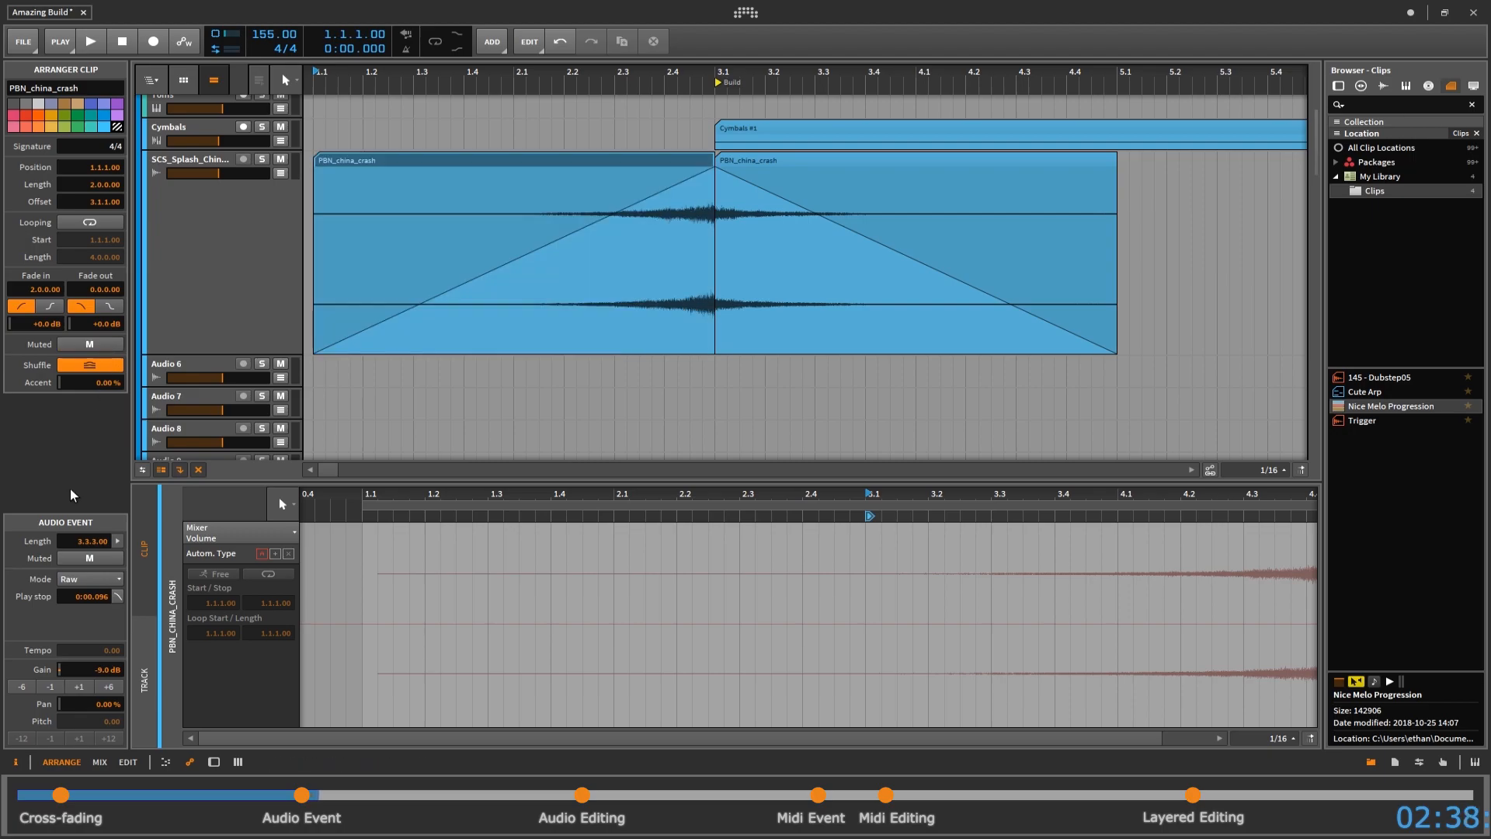
{"action": "left_click", "coordinate": [89, 559]}
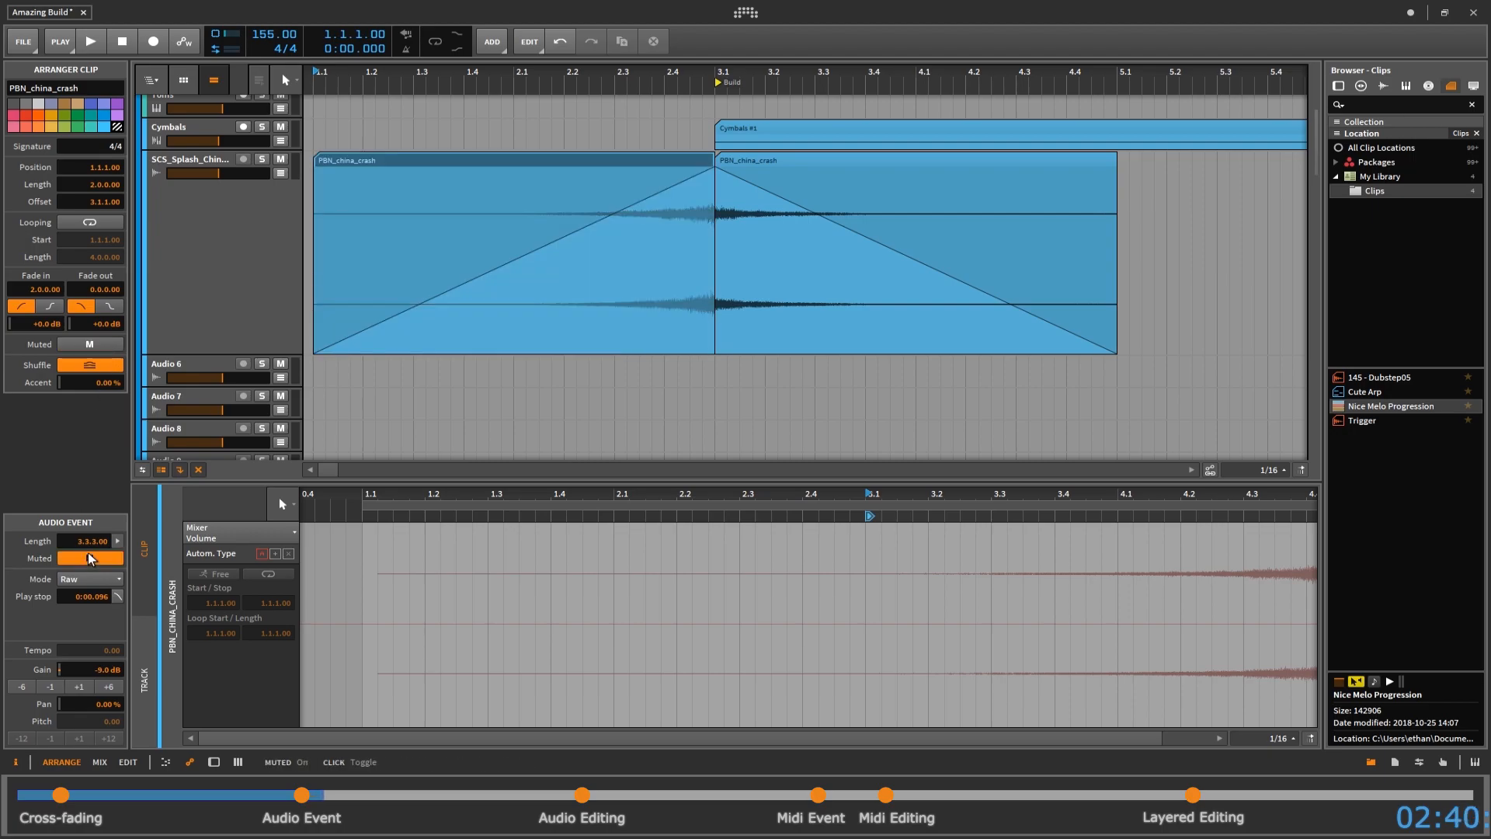
{"action": "left_click", "coordinate": [91, 559]}
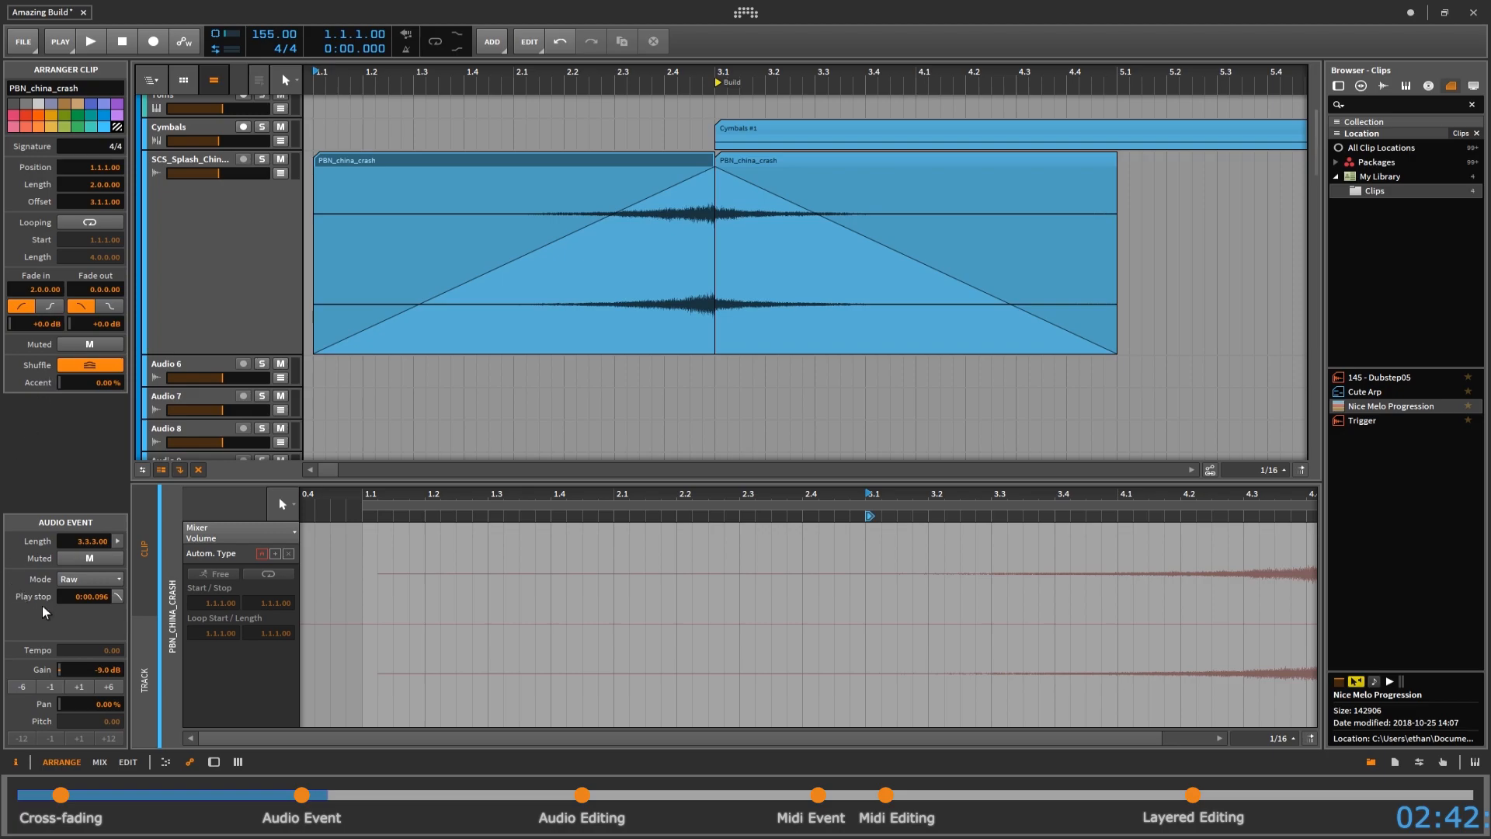
- Set the first clip's audio event to the Elastique Pro stretch mode with a tempo of 155
{"action": "left_click", "coordinate": [77, 579]}
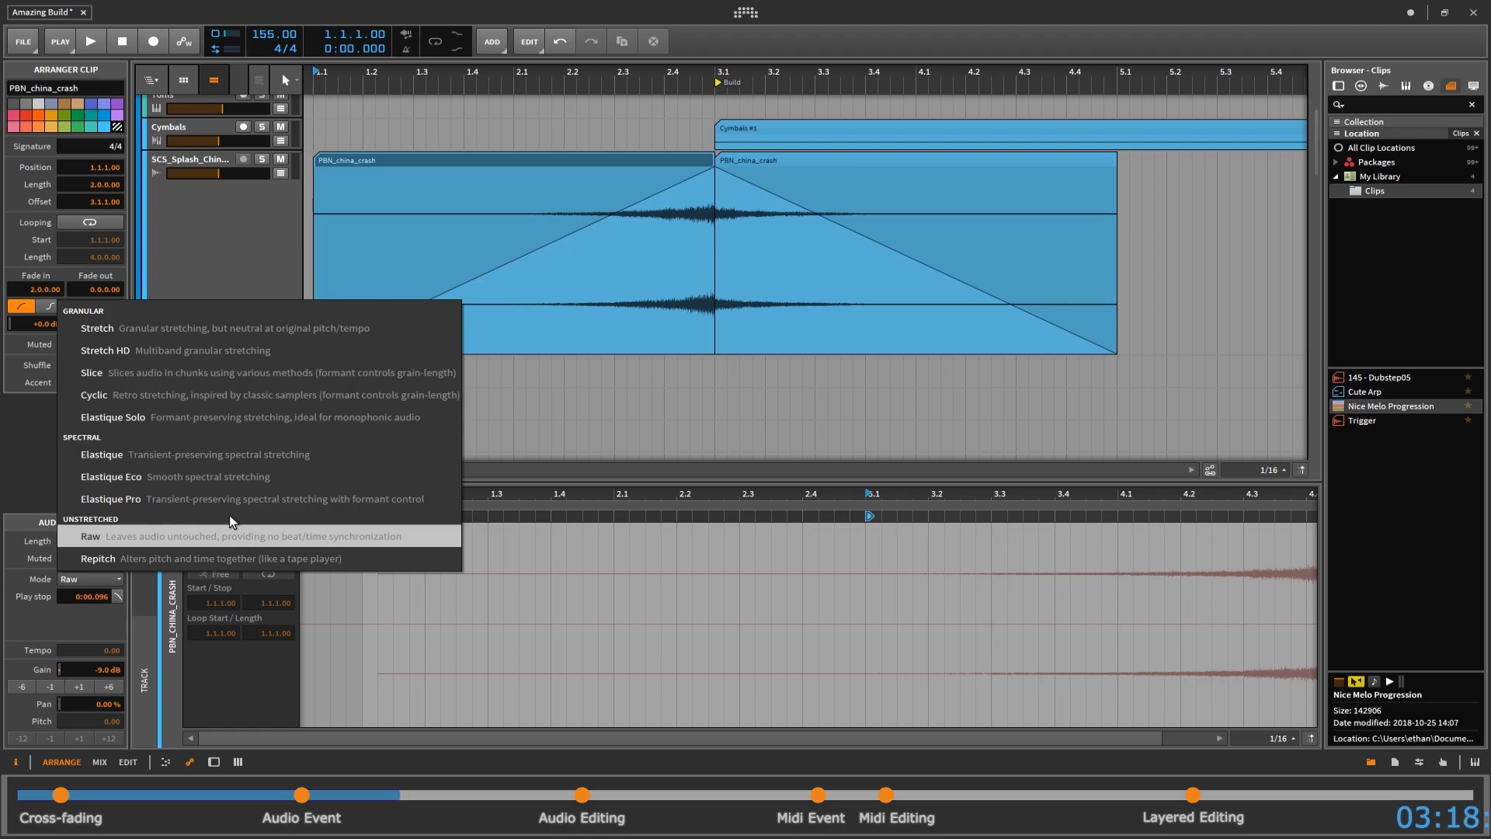
{"action": "left_click", "coordinate": [166, 500]}
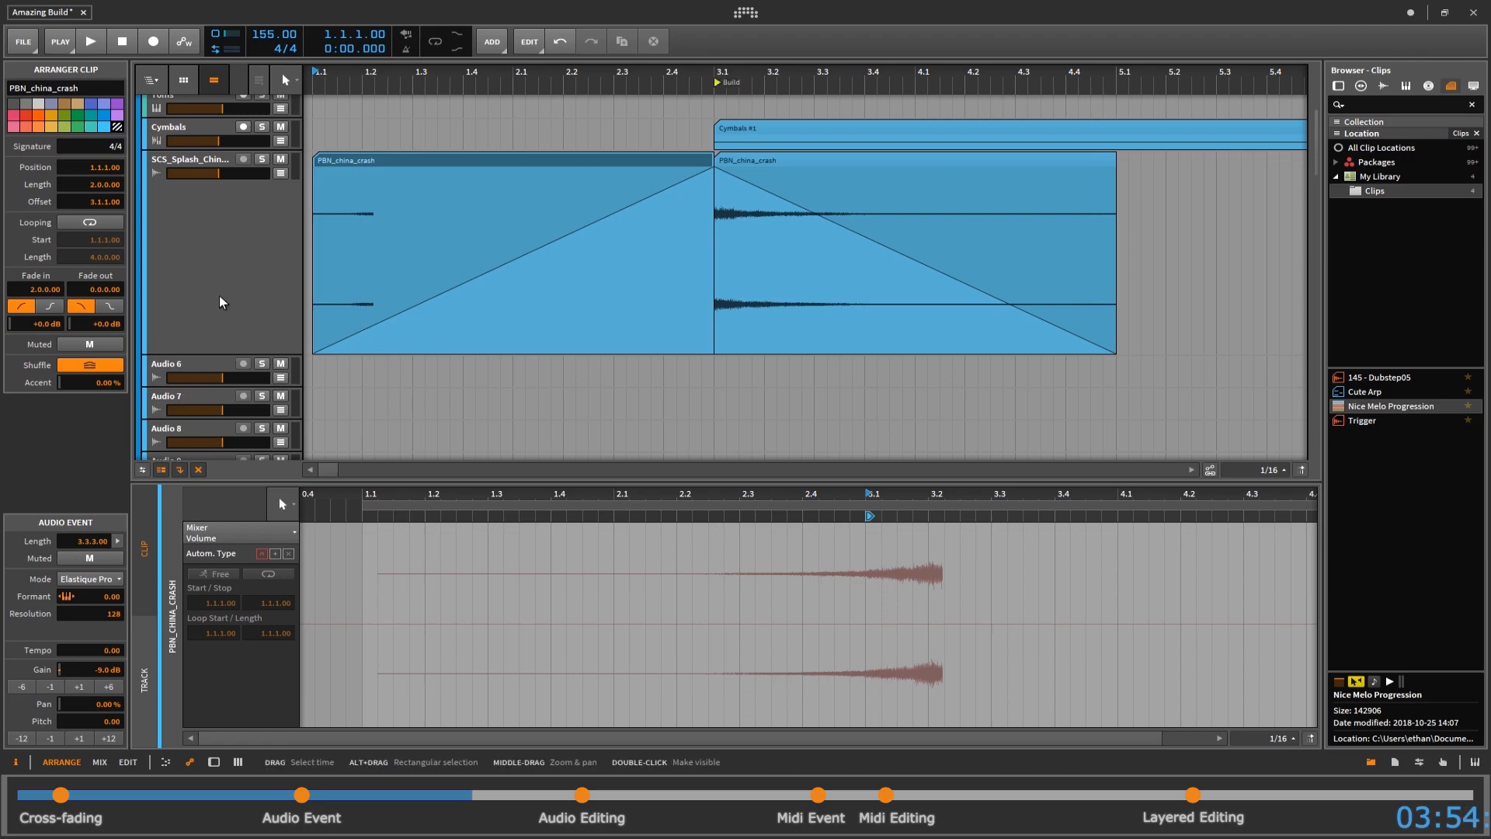
{"action": "left_click", "coordinate": [365, 161]}
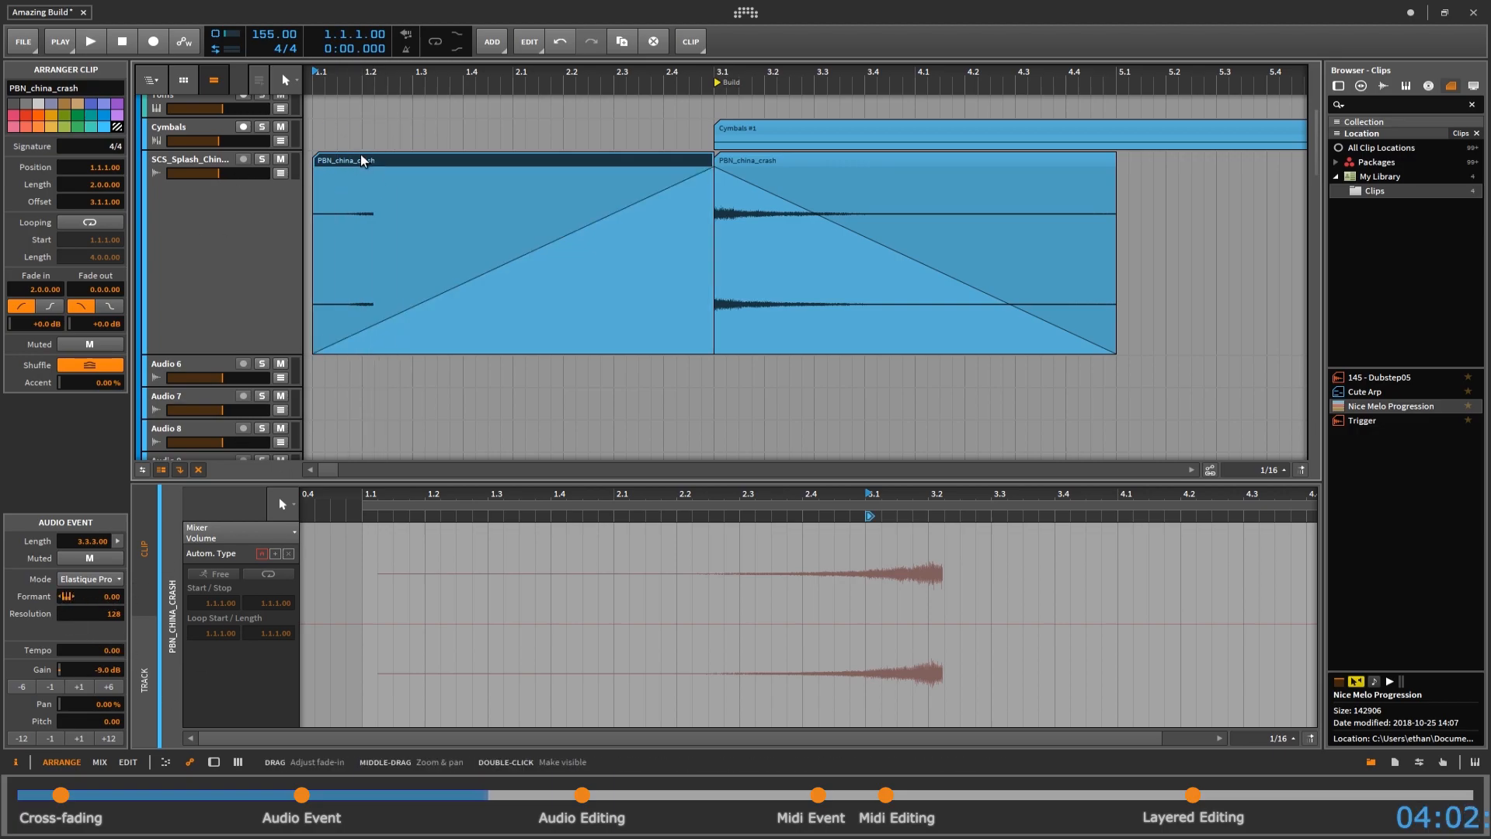
{"action": "left_click_drag", "start_coordinate": [102, 652], "coordinate": [101, 648]}
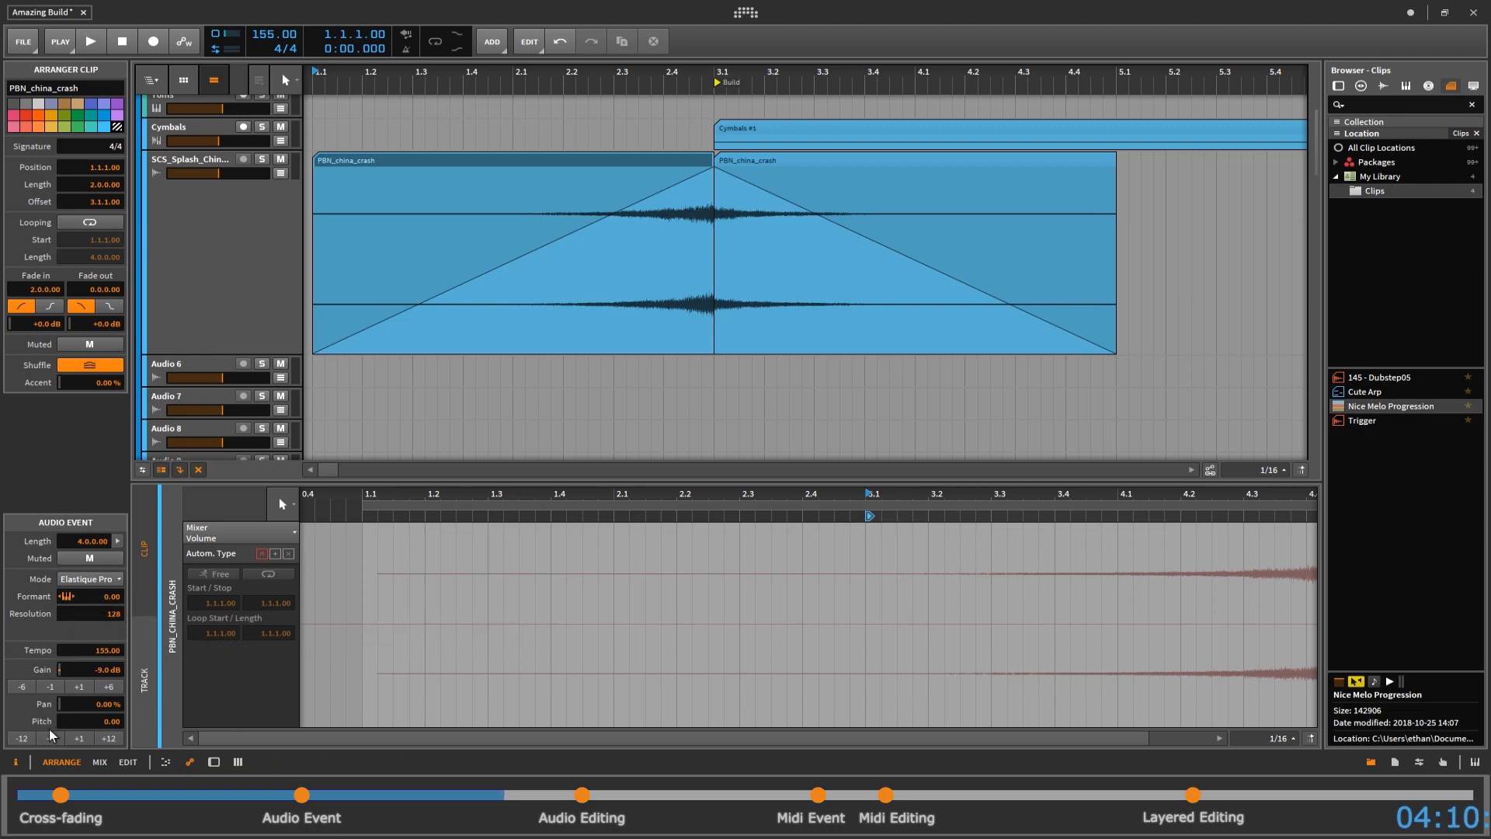
- Solo the SCS_Splash track, set playback to start at 2.3.4.00 and raise the audio event's pitch to 5.00
{"action": "left_click", "coordinate": [654, 75]}
{"action": "left_click", "coordinate": [262, 159]}
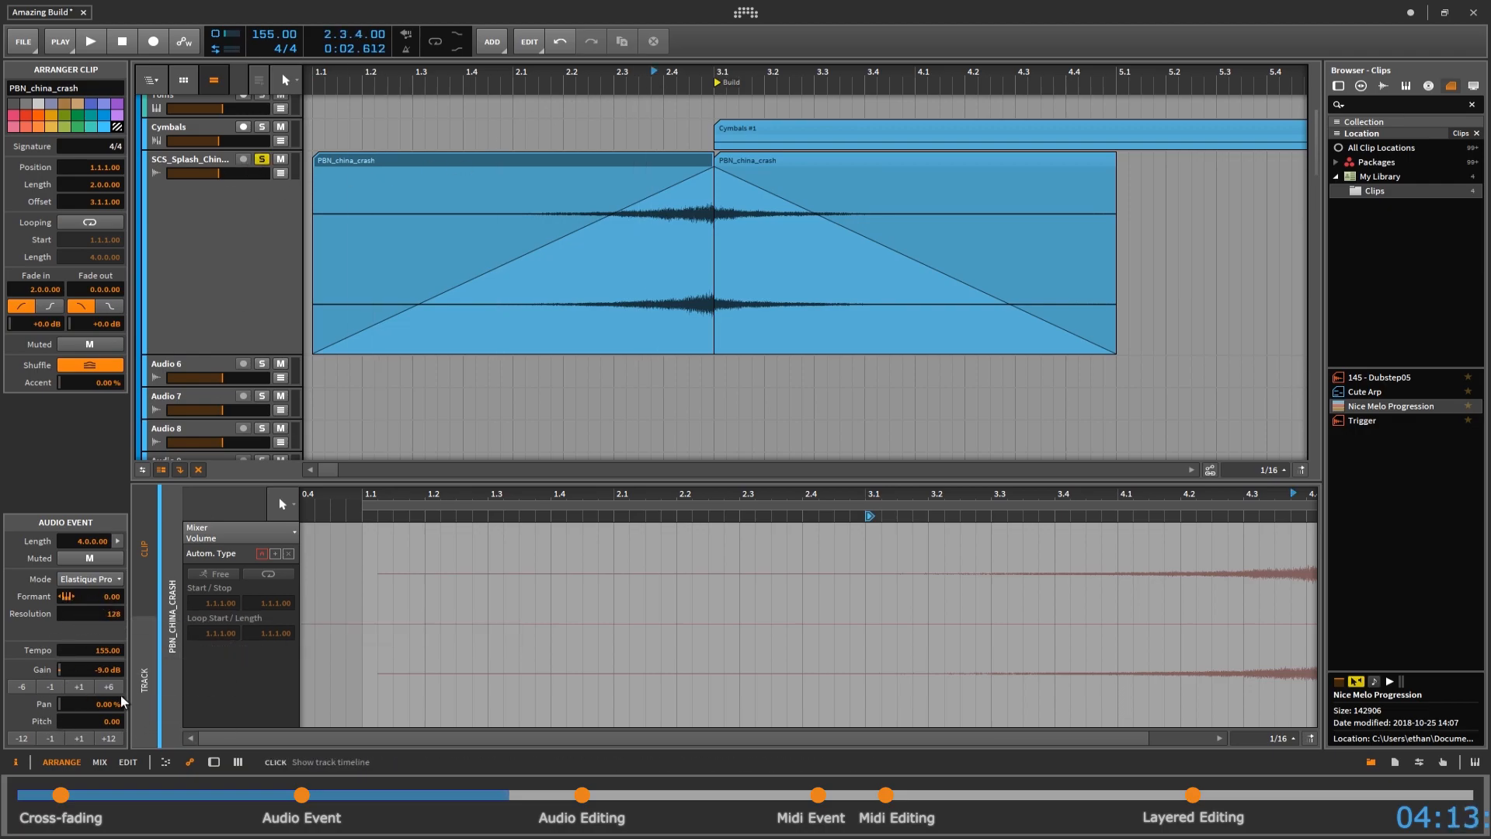
{"action": "left_click", "coordinate": [80, 737]}
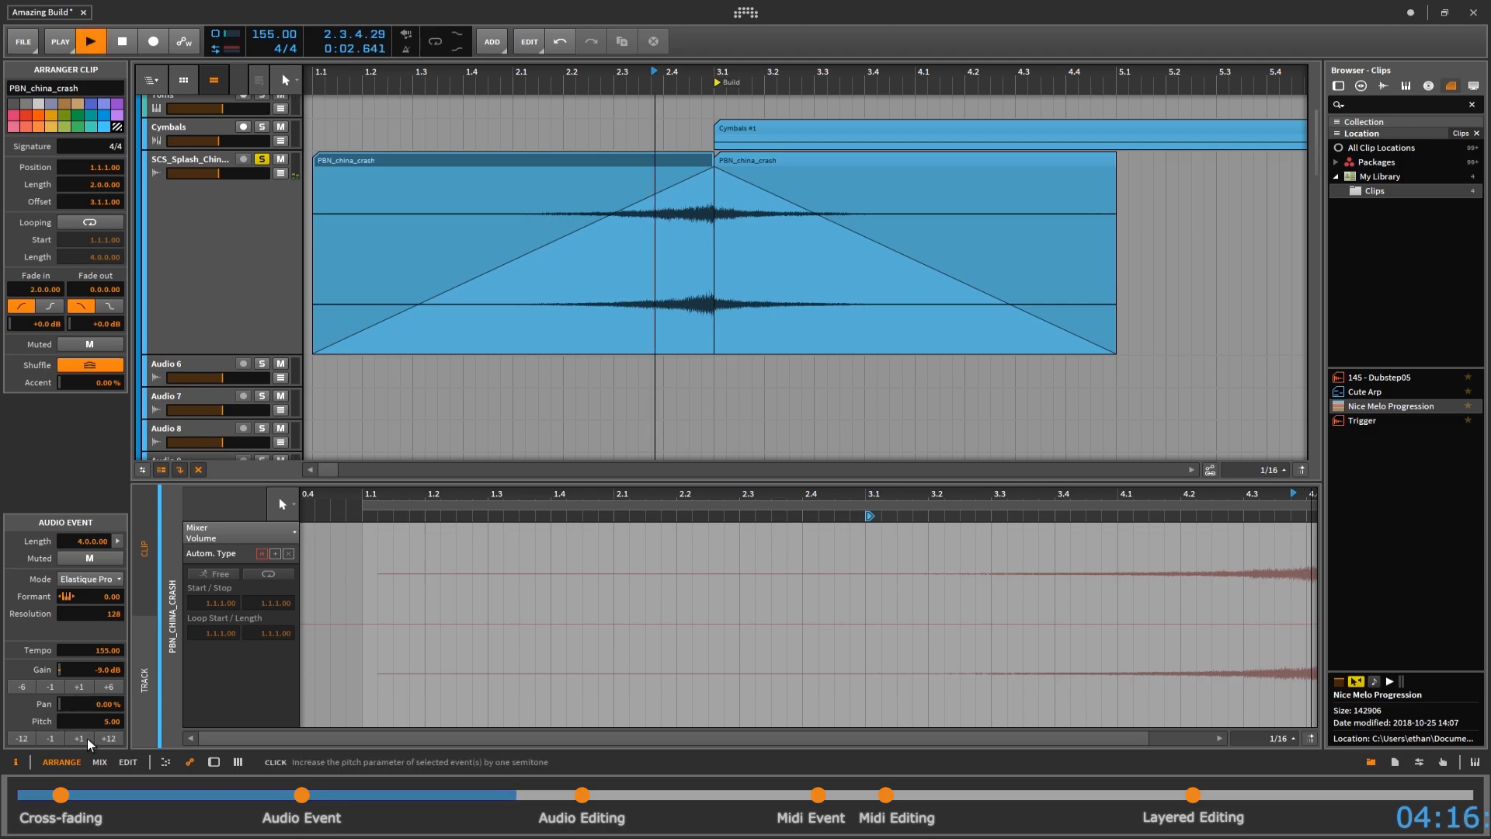
- Set playback to start at 2.3.1.00 and bend the first crash clip's fade-in curve to about +5.8 dB
{"action": "left_click", "coordinate": [80, 737]}
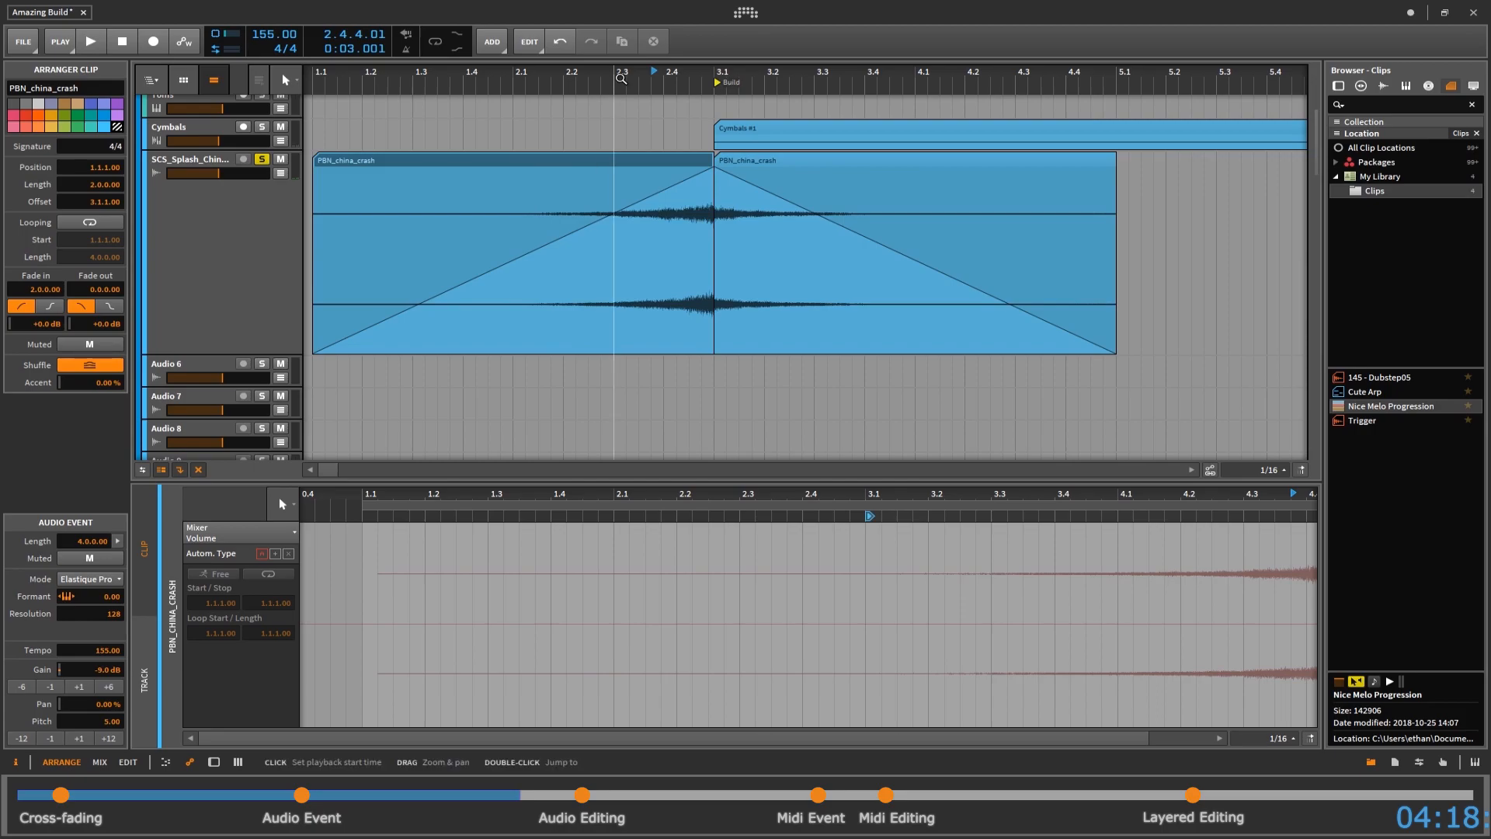
{"action": "left_click", "coordinate": [73, 598]}
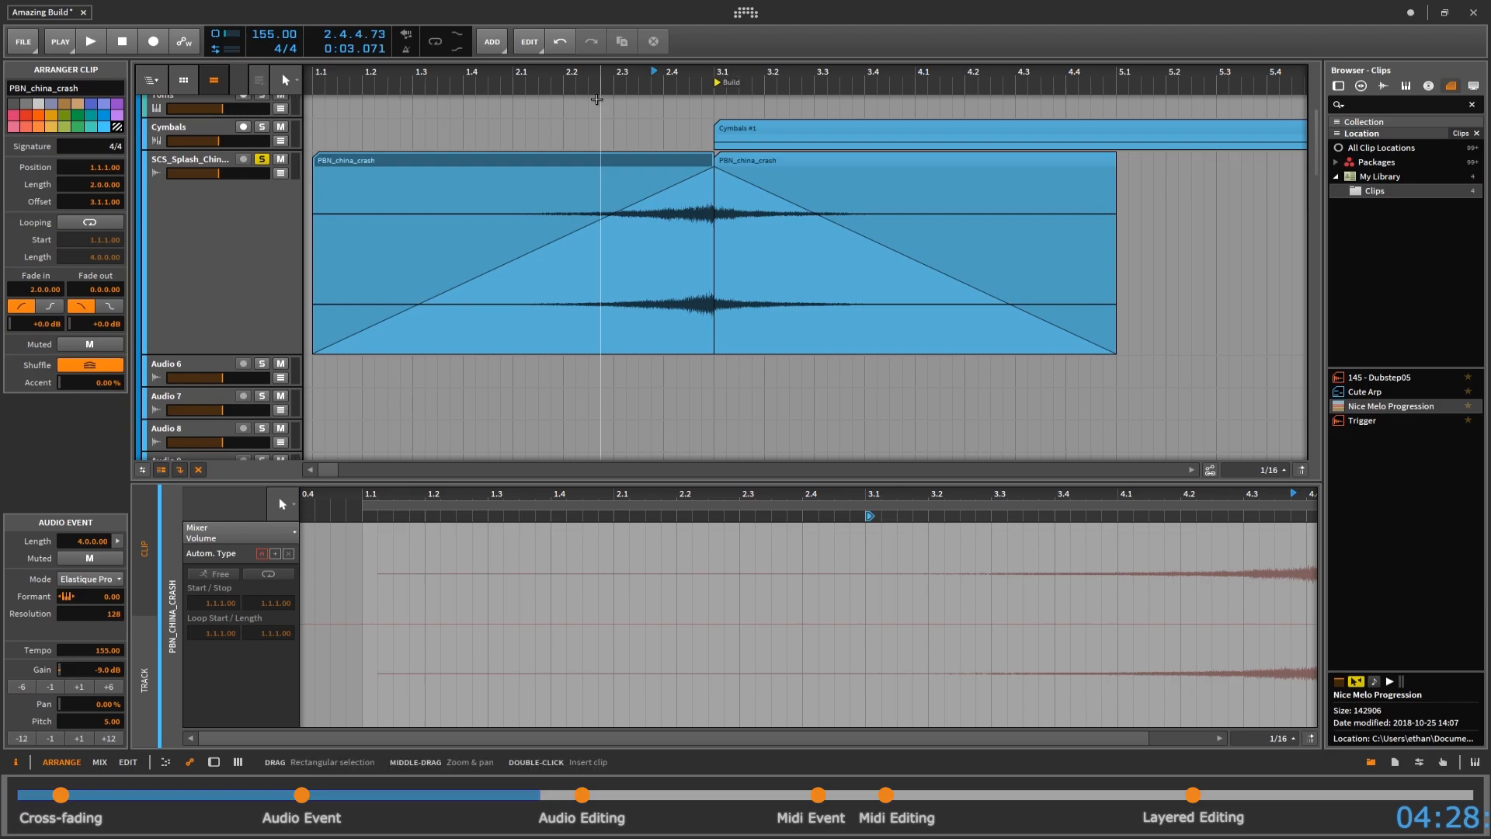
{"action": "left_click", "coordinate": [617, 82]}
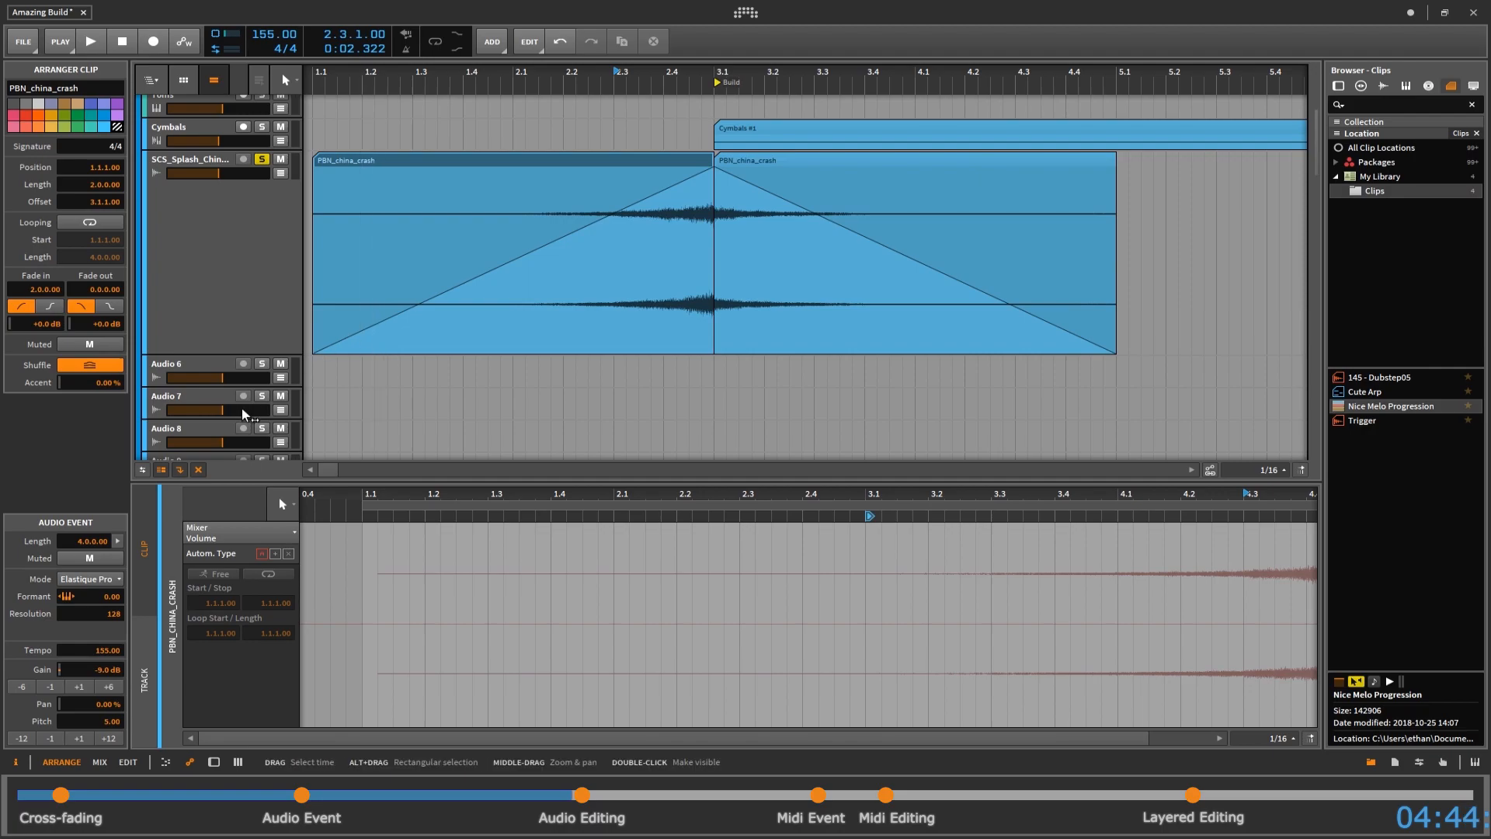
{"action": "left_click_drag", "start_coordinate": [510, 269], "coordinate": [510, 226]}
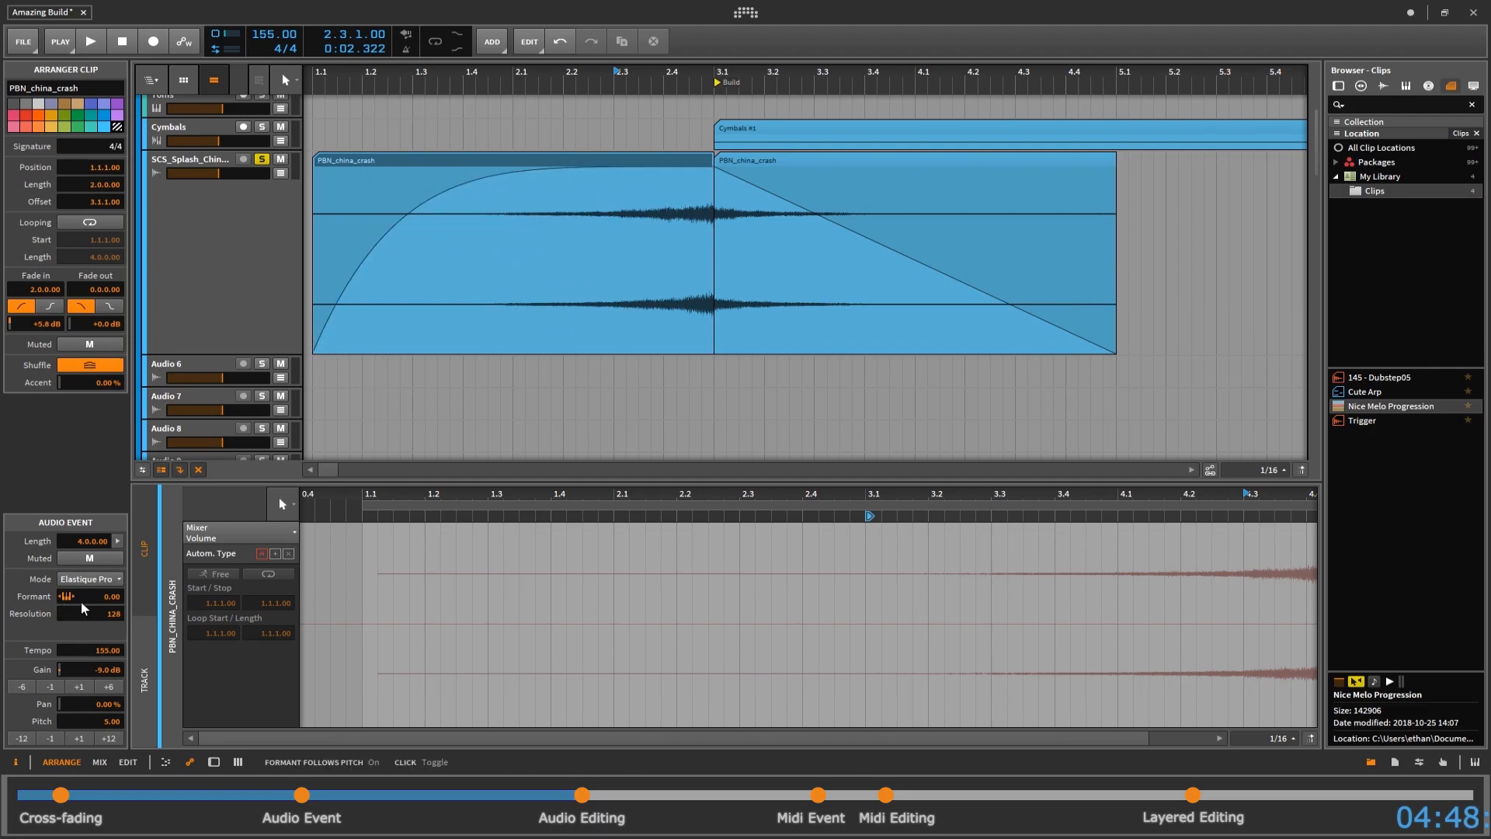
- Open the first crash clip in the detail editor and look through its Gain, Pan, Pitch, Formant, Onsets and Stretch views
{"action": "left_click", "coordinate": [418, 166]}
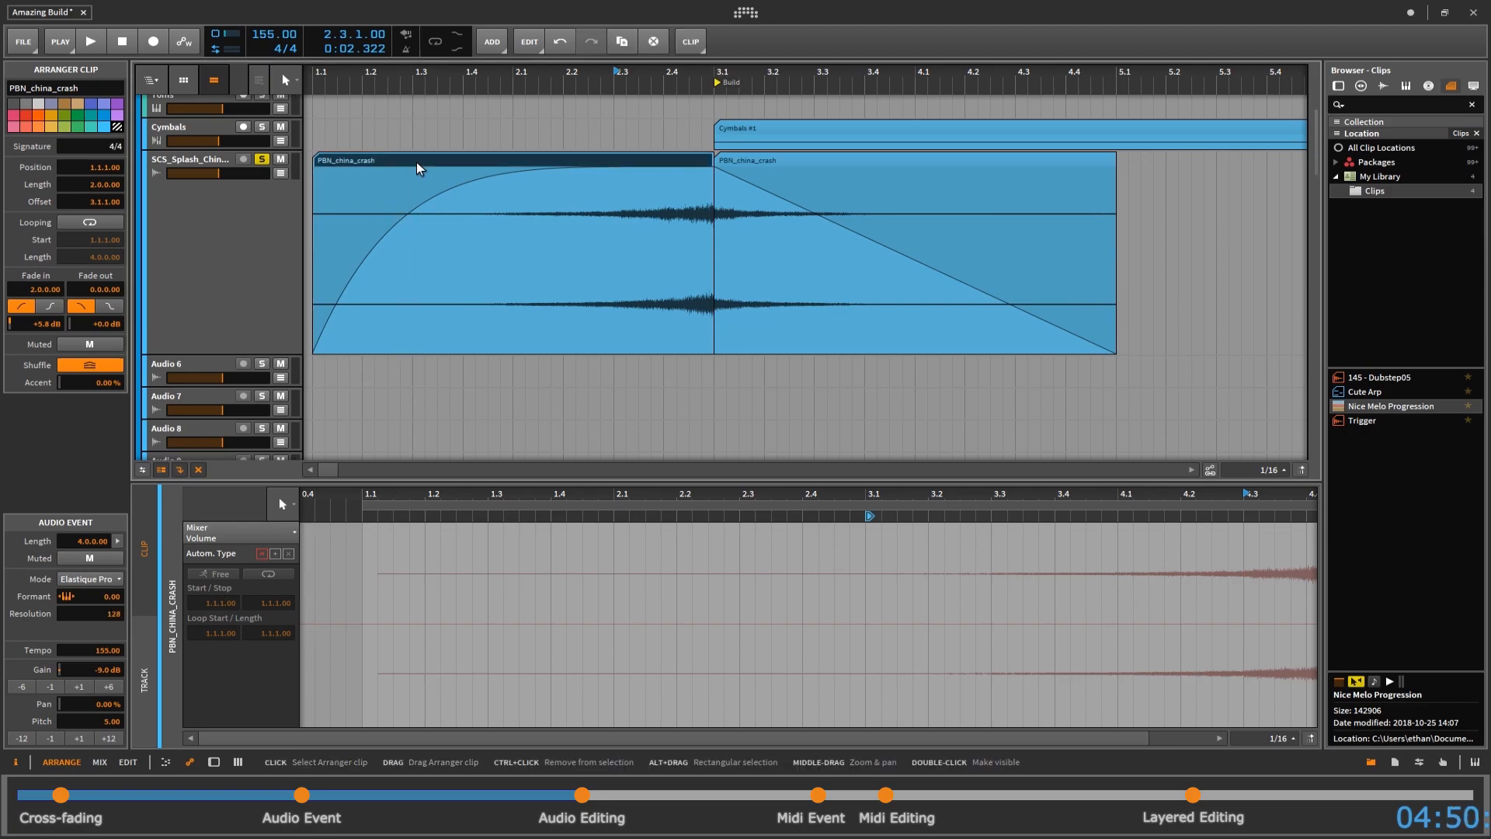
{"action": "double_click", "coordinate": [418, 166]}
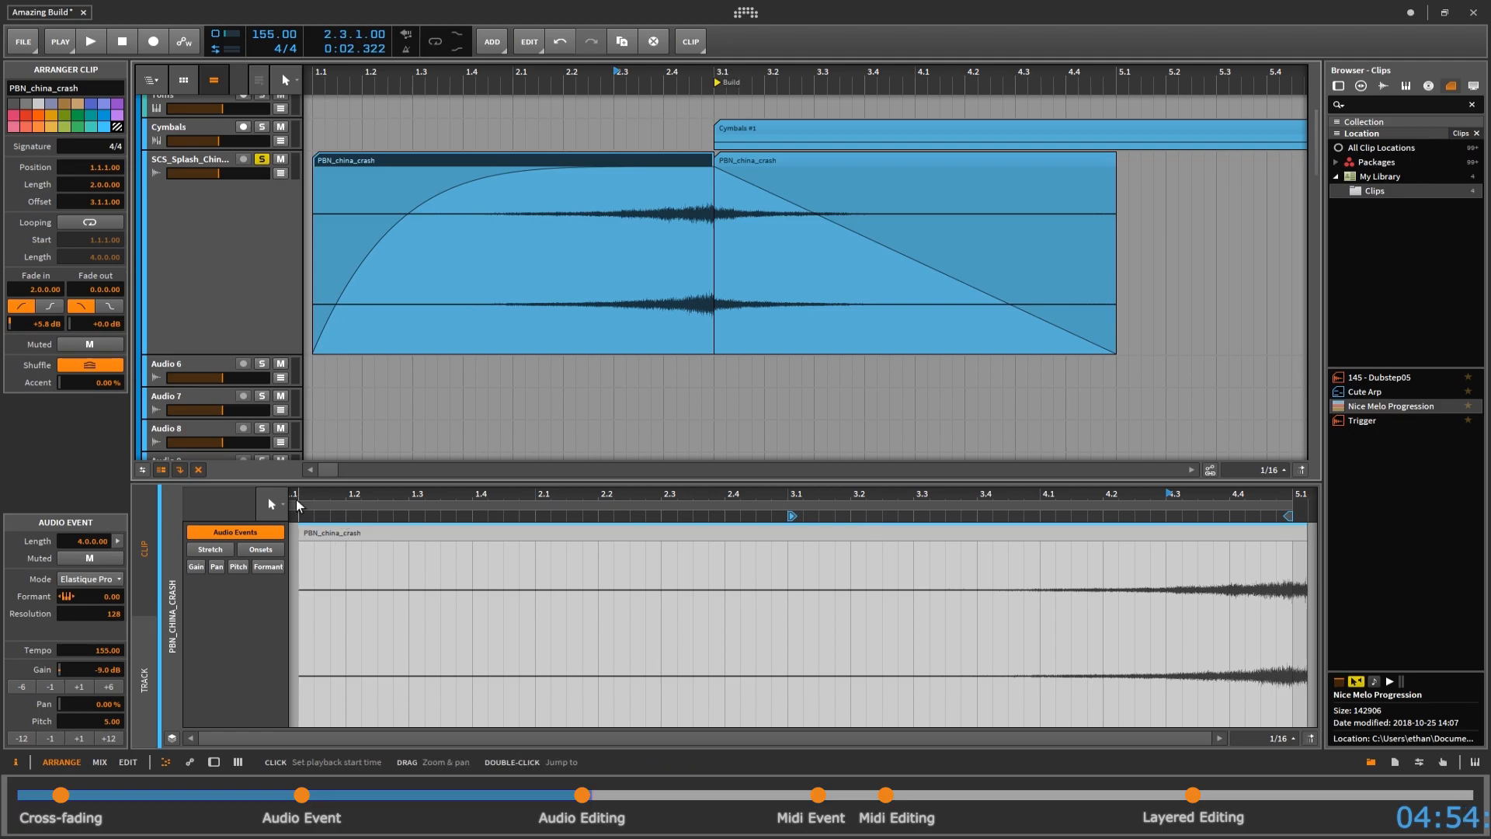
{"action": "left_click_drag", "start_coordinate": [314, 501], "coordinate": [355, 470]}
{"action": "left_click", "coordinate": [197, 568]}
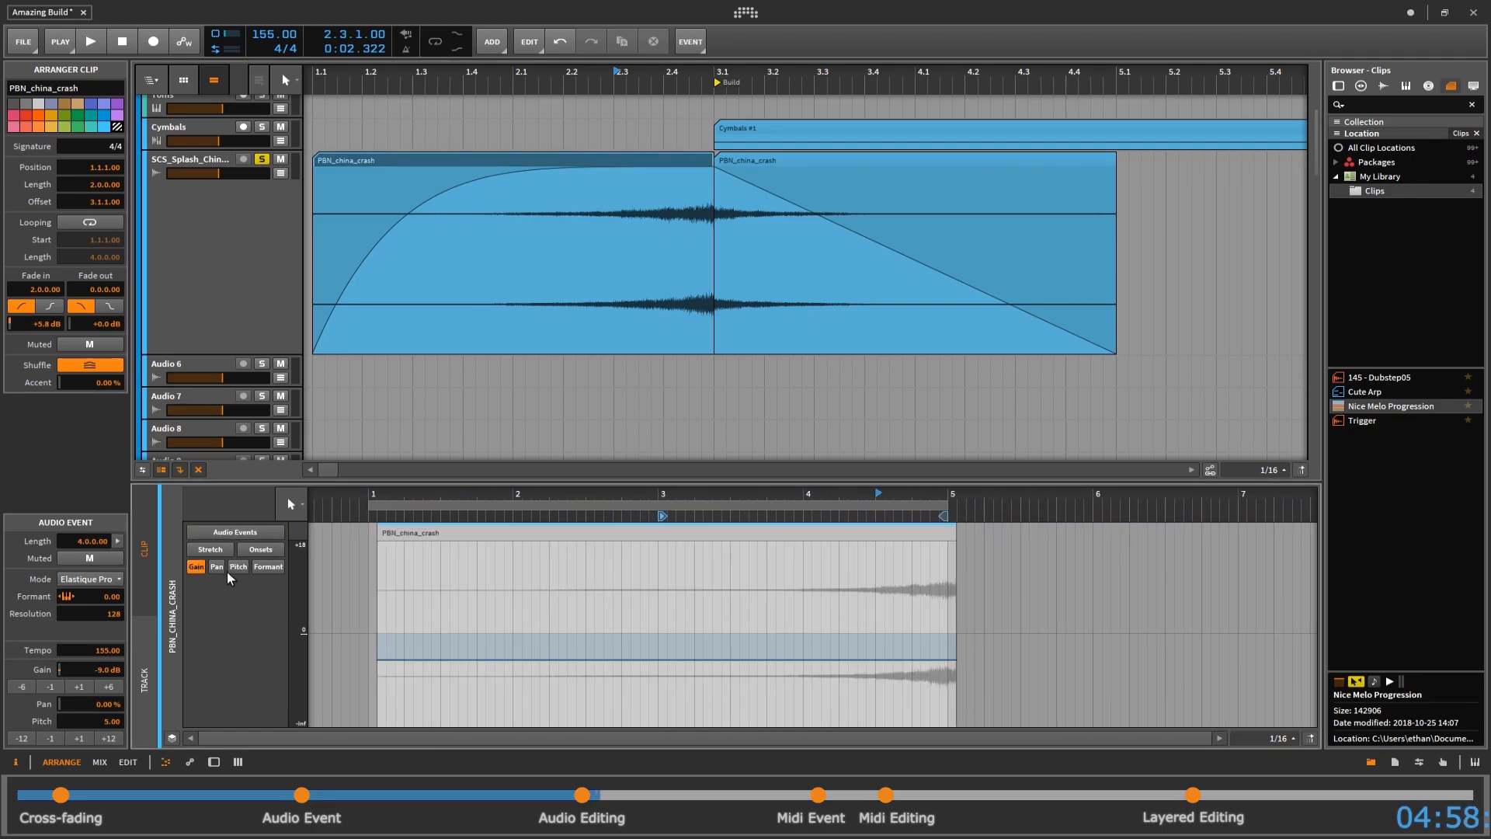
{"action": "left_click", "coordinate": [214, 568]}
{"action": "left_click", "coordinate": [235, 567]}
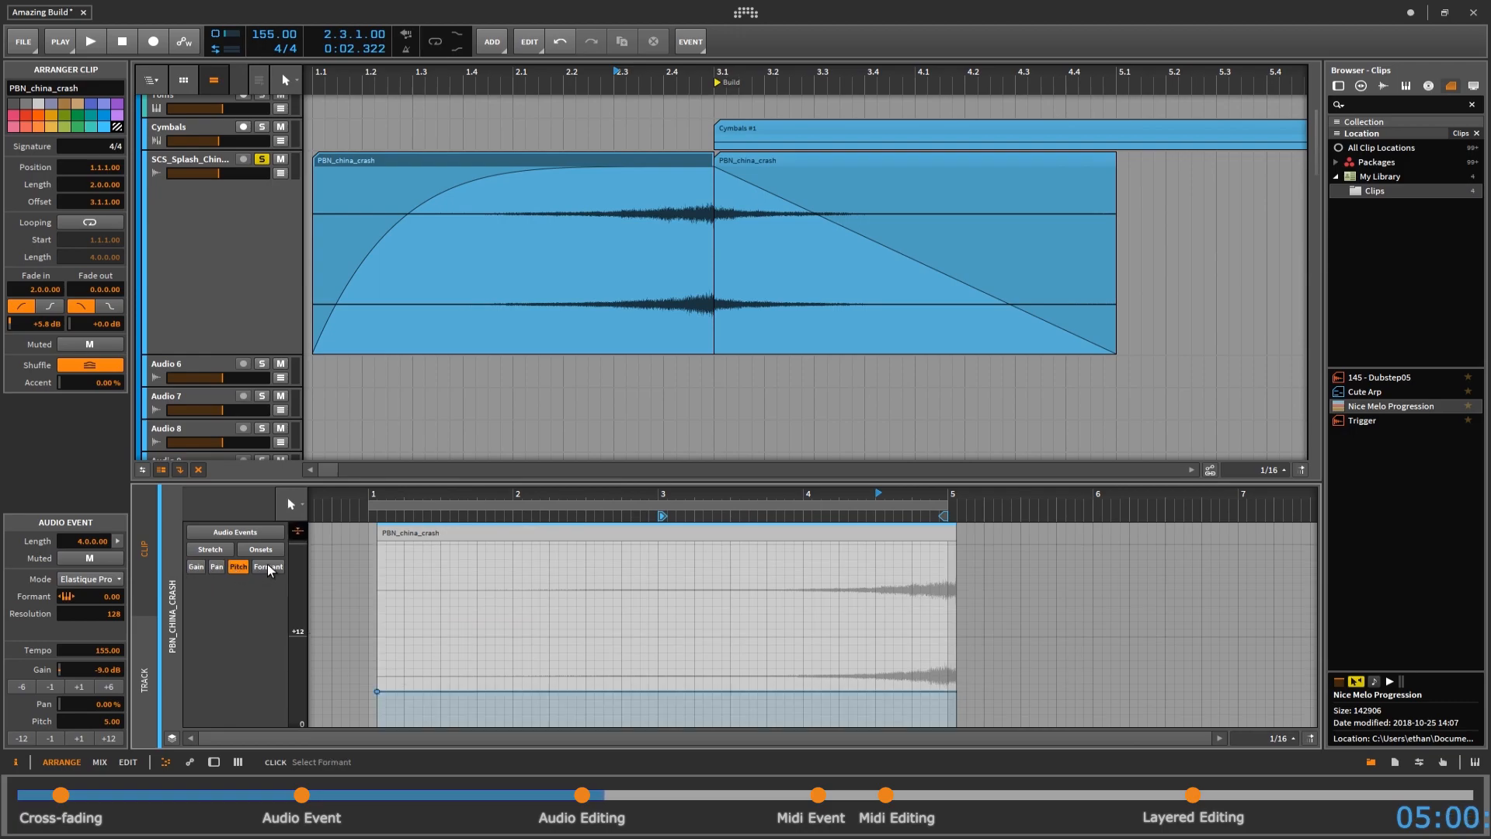
{"action": "left_click", "coordinate": [268, 566]}
{"action": "left_click", "coordinate": [276, 549]}
{"action": "left_click", "coordinate": [222, 550]}
{"action": "left_click", "coordinate": [273, 550]}
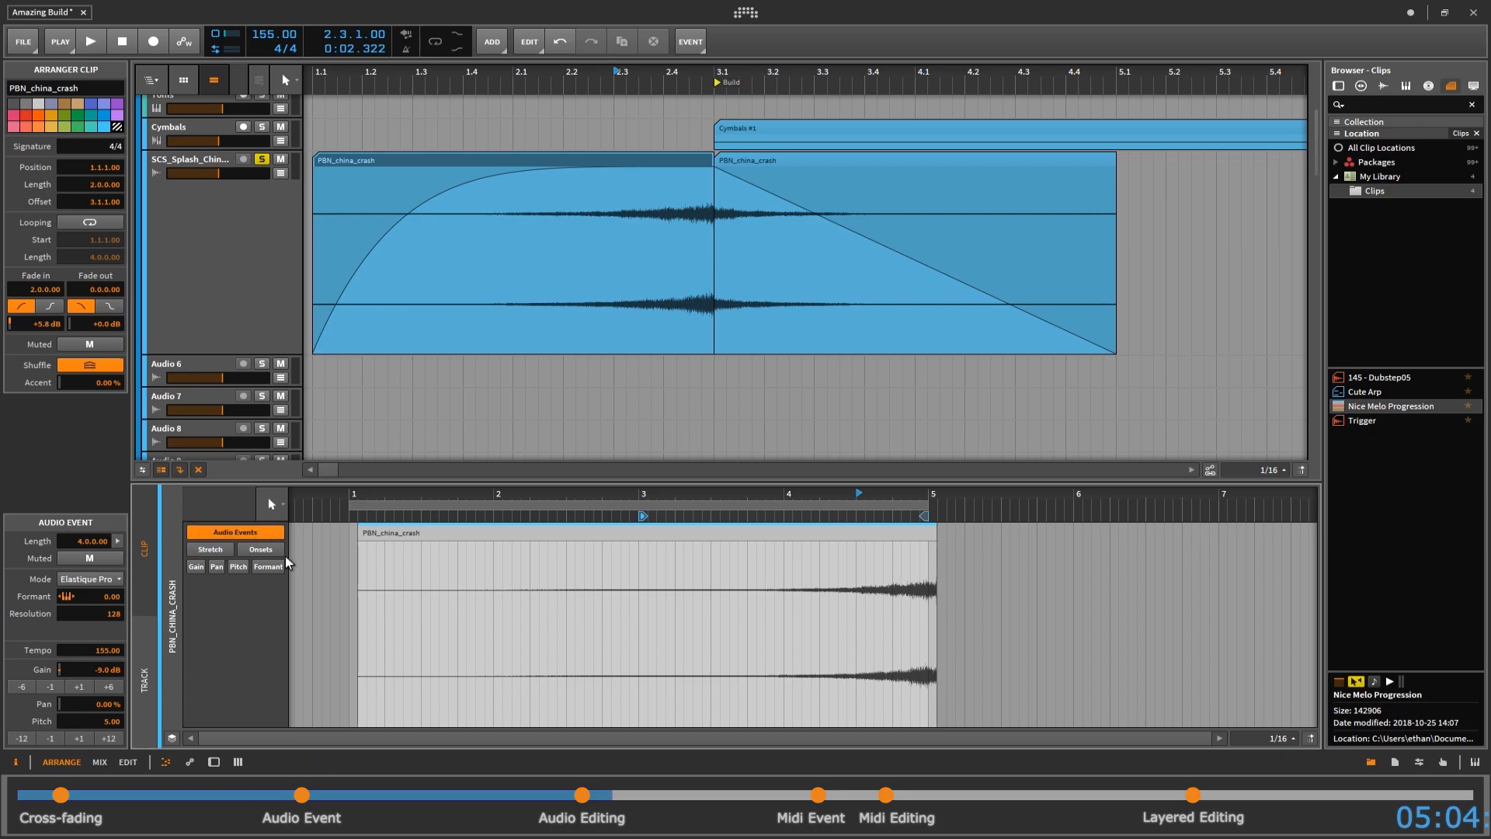
- Stretch the crash audio event's end slightly earlier to a length of 3.3.3.00 and return to the Audio Events view
{"action": "left_click", "coordinate": [195, 549]}
{"action": "left_click_drag", "start_coordinate": [936, 722], "coordinate": [926, 722]}
{"action": "left_click", "coordinate": [235, 532]}
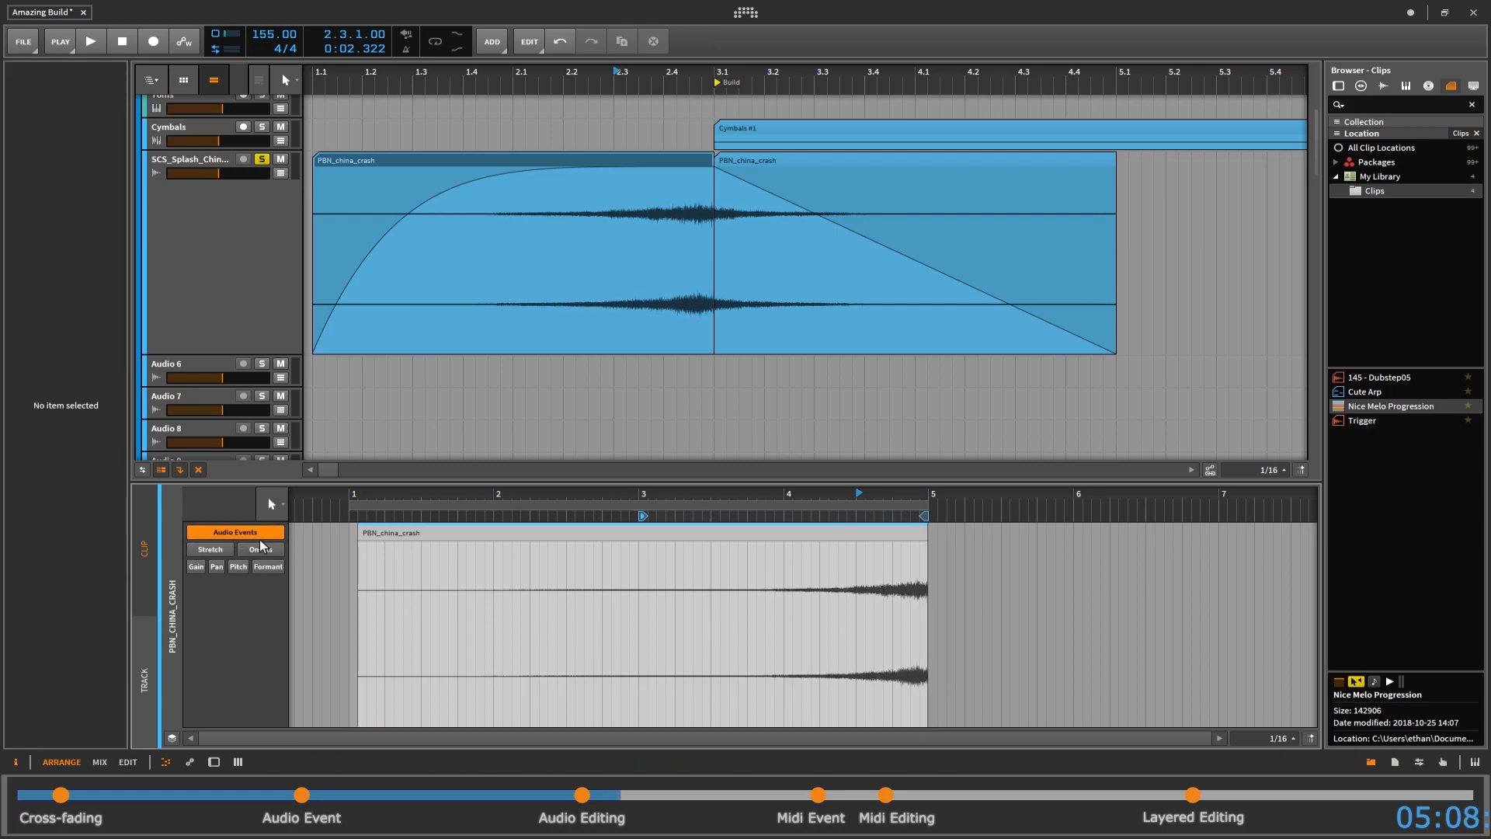
- Give the crash audio event a full-length fade-in of 3.3.3.00 and bend its curve to about -9.4 dB
{"action": "left_click_drag", "start_coordinate": [503, 533], "coordinate": [788, 594]}
{"action": "left_click_drag", "start_coordinate": [501, 668], "coordinate": [504, 715]}
{"action": "left_click_drag", "start_coordinate": [788, 548], "coordinate": [928, 545]}
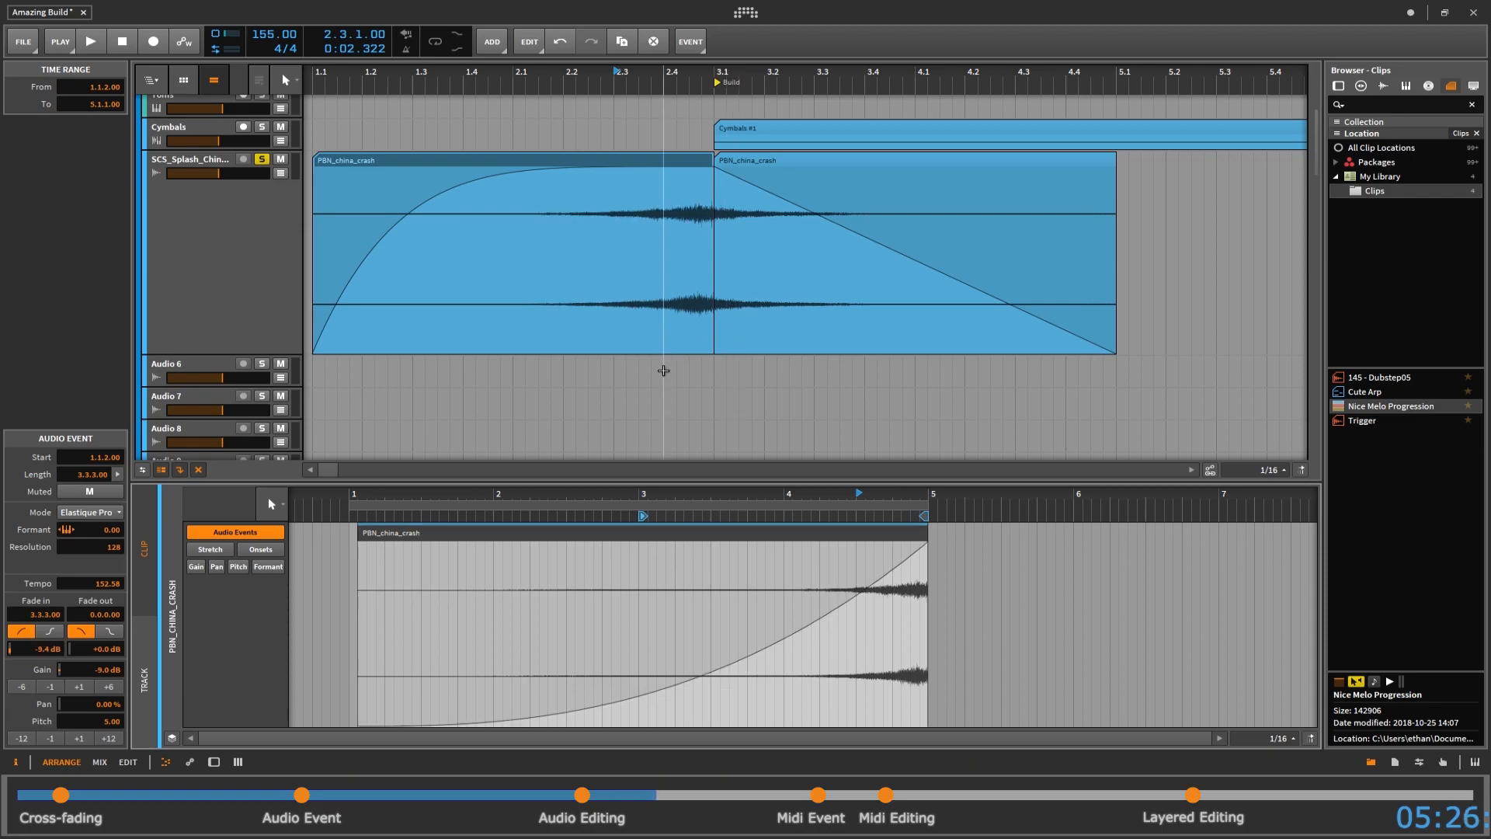
- Examine the faded crash event's Pan, Pitch, Formant and Gain expressions in turn
{"action": "left_click", "coordinate": [217, 566]}
{"action": "left_click", "coordinate": [238, 567]}
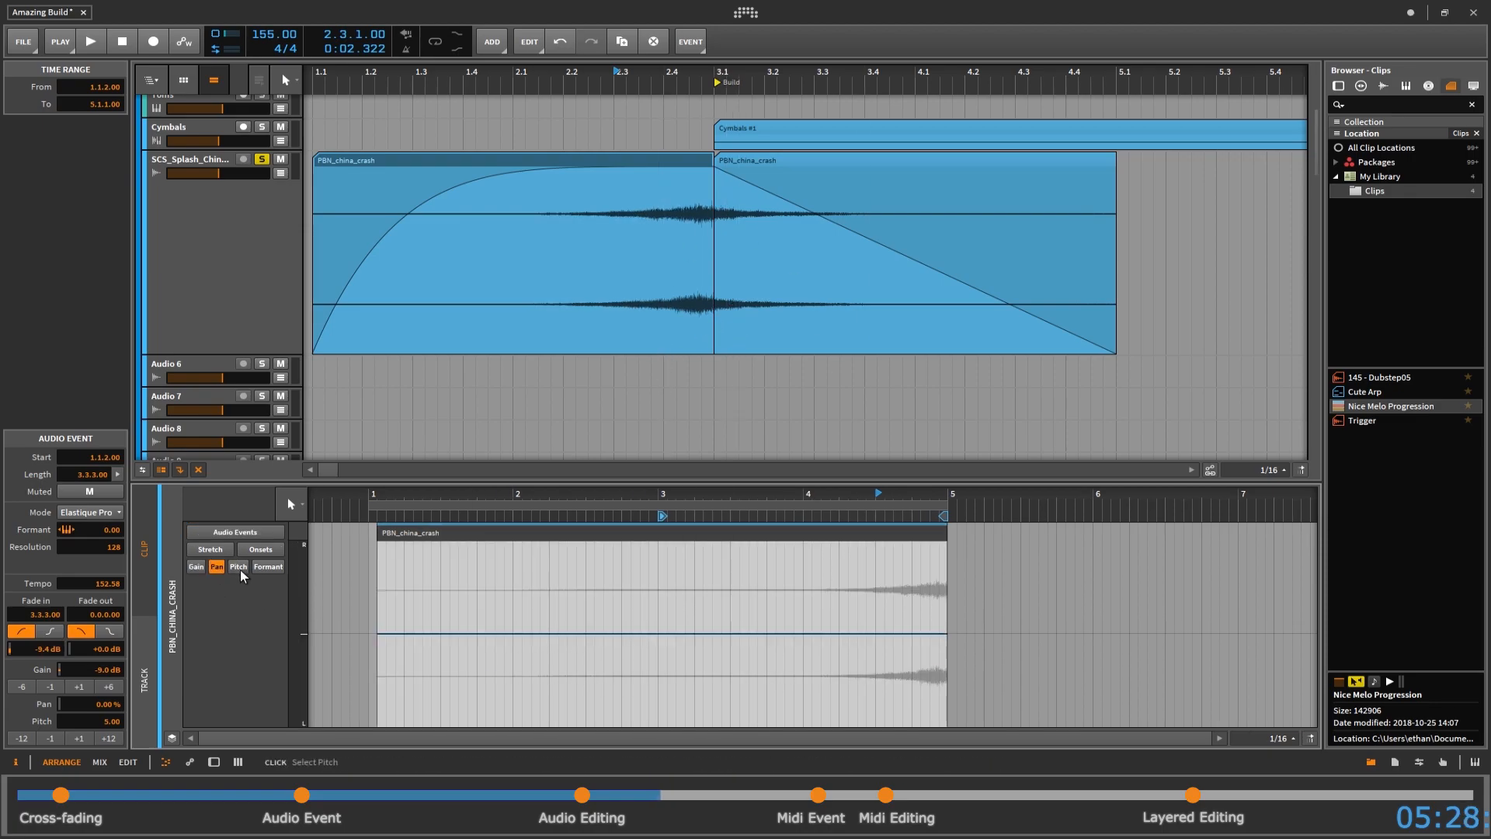
{"action": "left_click", "coordinate": [261, 568]}
{"action": "left_click", "coordinate": [195, 566]}
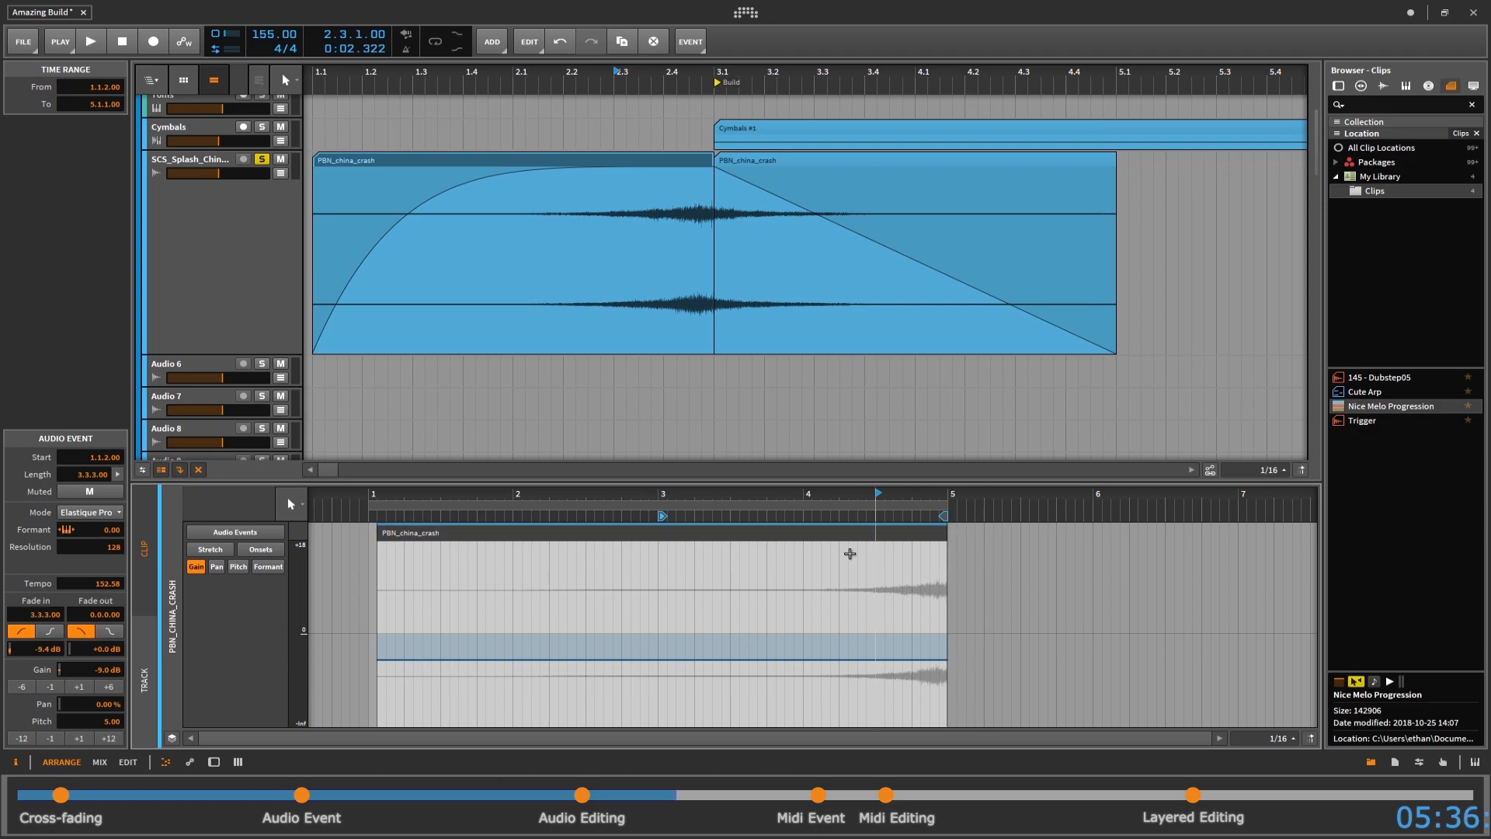
- Try a pan of -15.0 % on the crash audio event with its Pan expression shown, and reset it to 0.00 %
{"action": "left_click", "coordinate": [217, 566]}
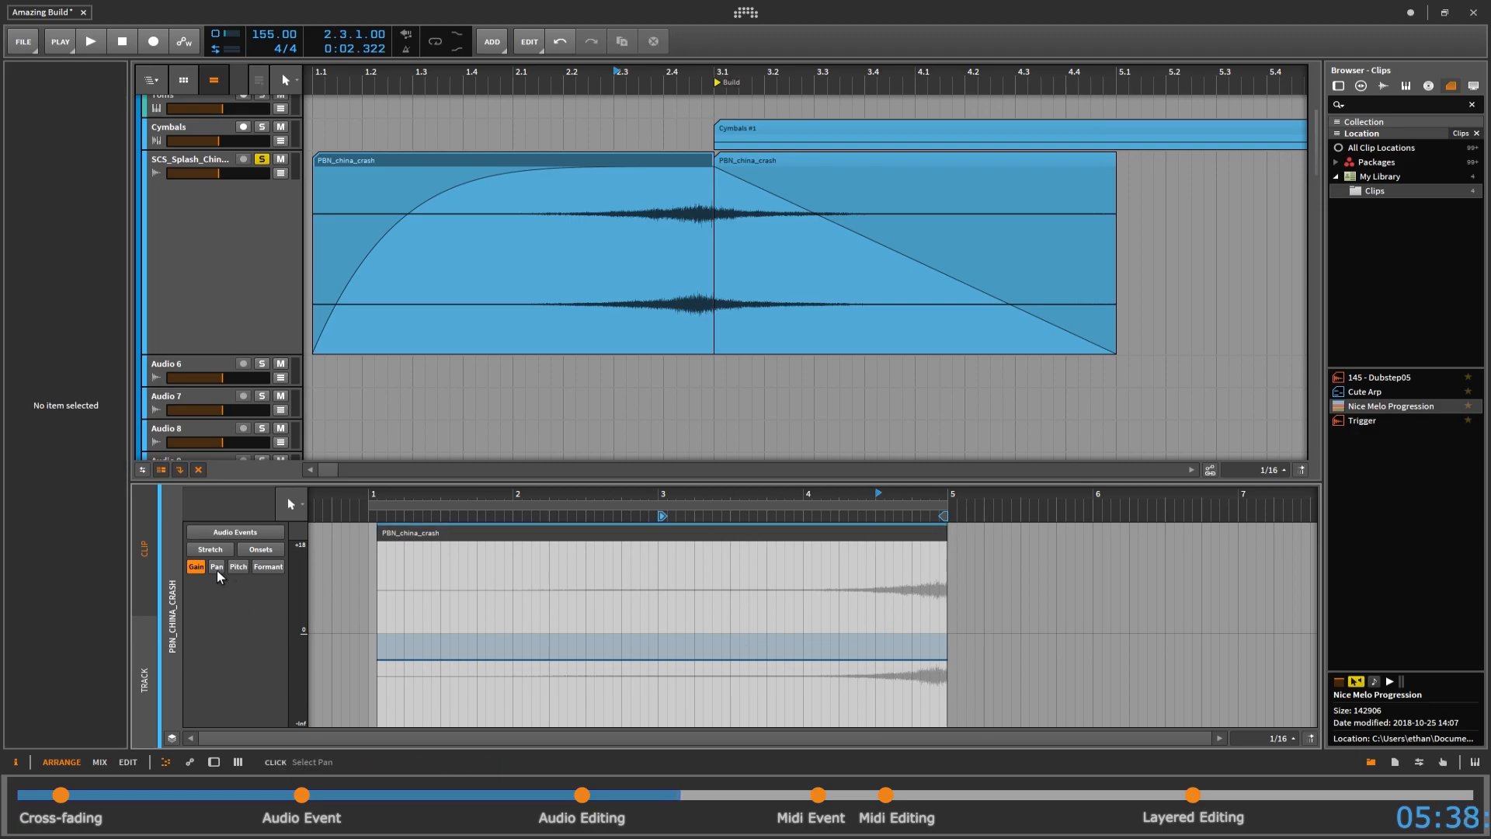
{"action": "left_click", "coordinate": [417, 534]}
{"action": "mouse_move", "coordinate": [106, 705]}
{"action": "left_mouse_down"}
{"action": "mouse_move", "coordinate": [105, 686]}
{"action": "mouse_move", "coordinate": [105, 720]}
{"action": "left_mouse_up"}
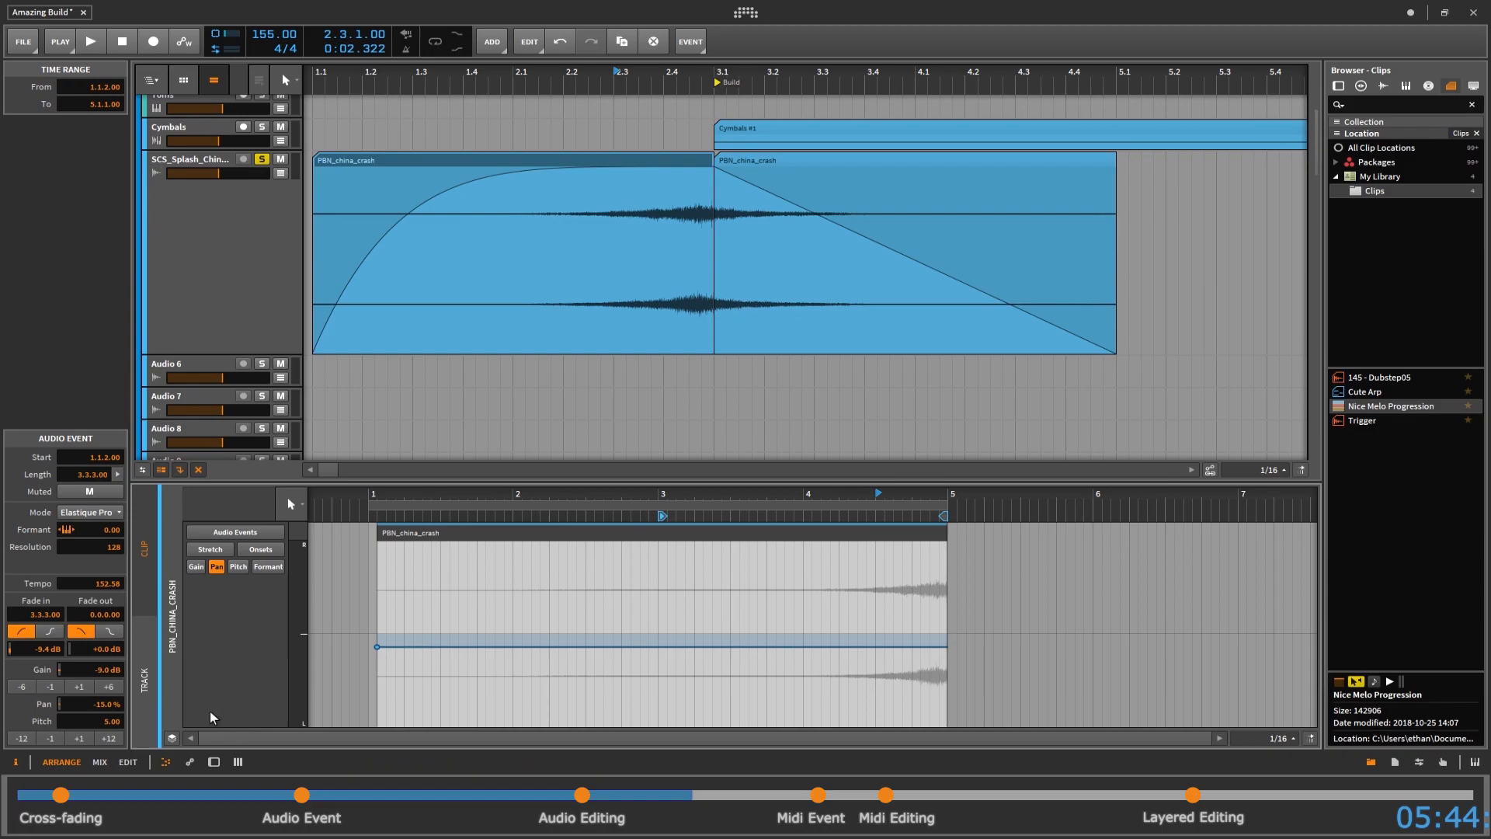
{"action": "double_click", "coordinate": [96, 706]}
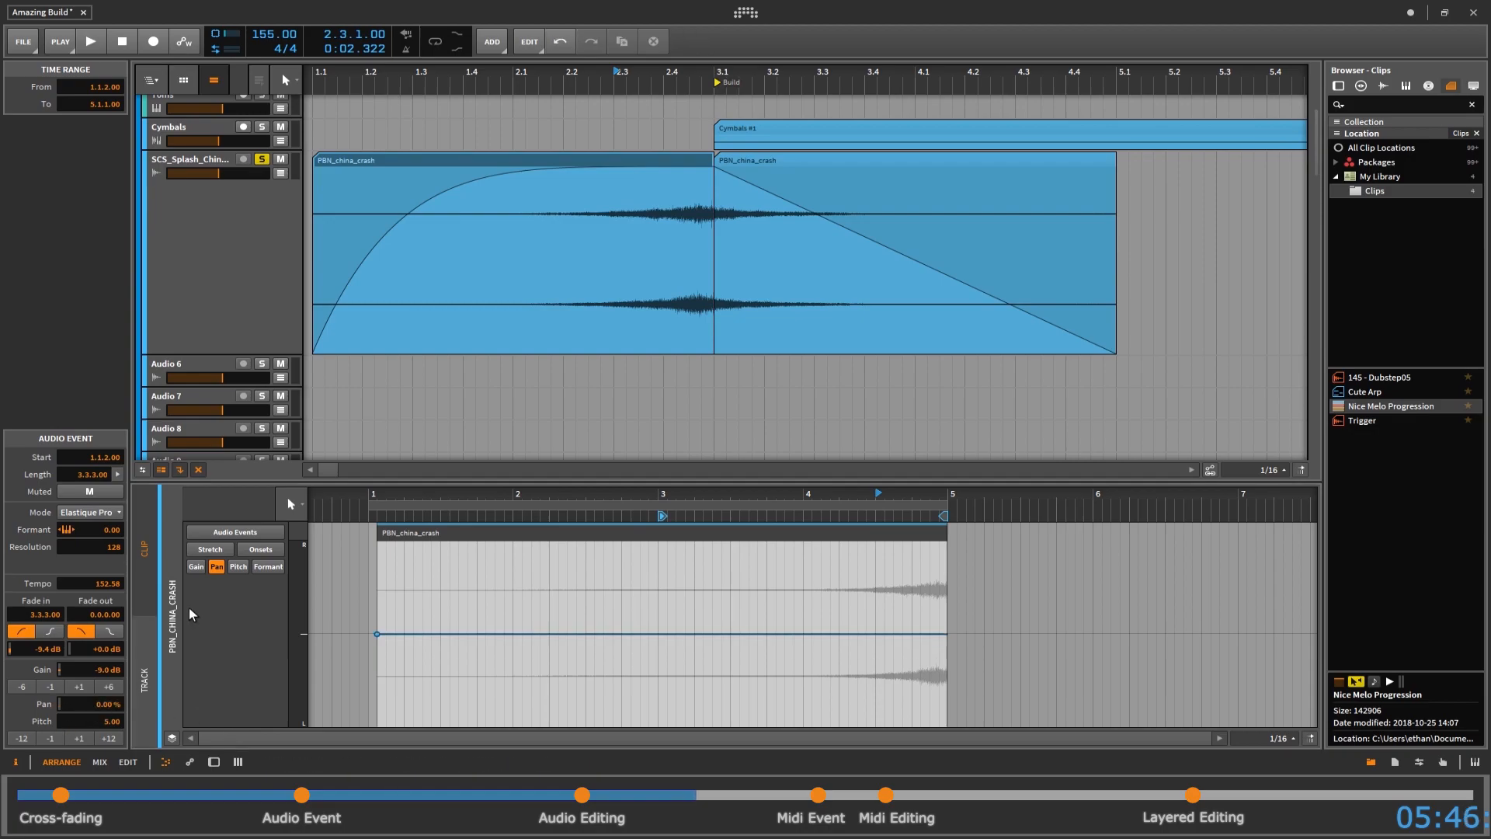
- Compare the crash event's Pitch and Gain expression curves
{"action": "left_click", "coordinate": [240, 566]}
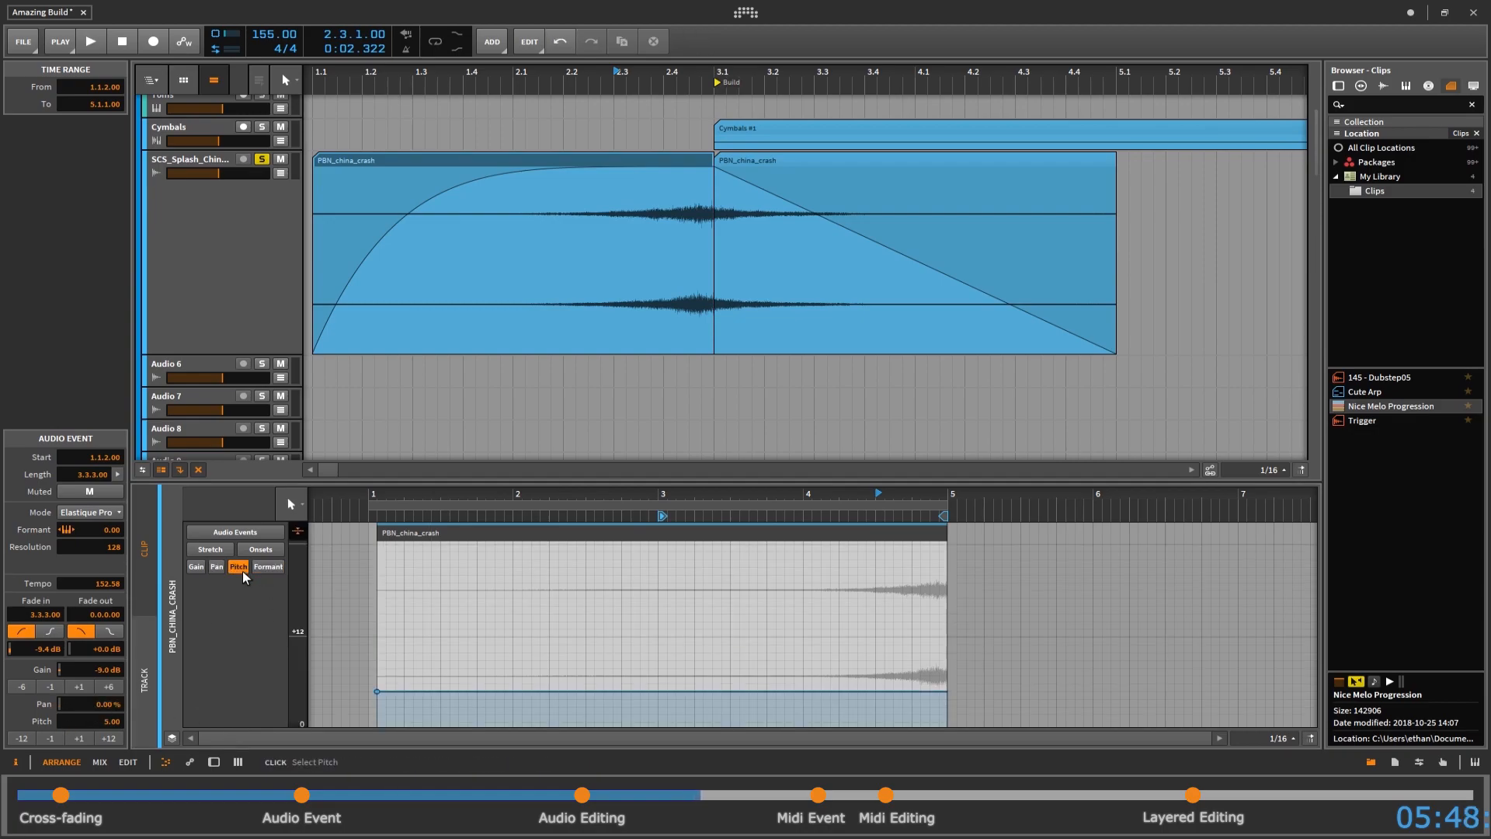
{"action": "left_click", "coordinate": [195, 566]}
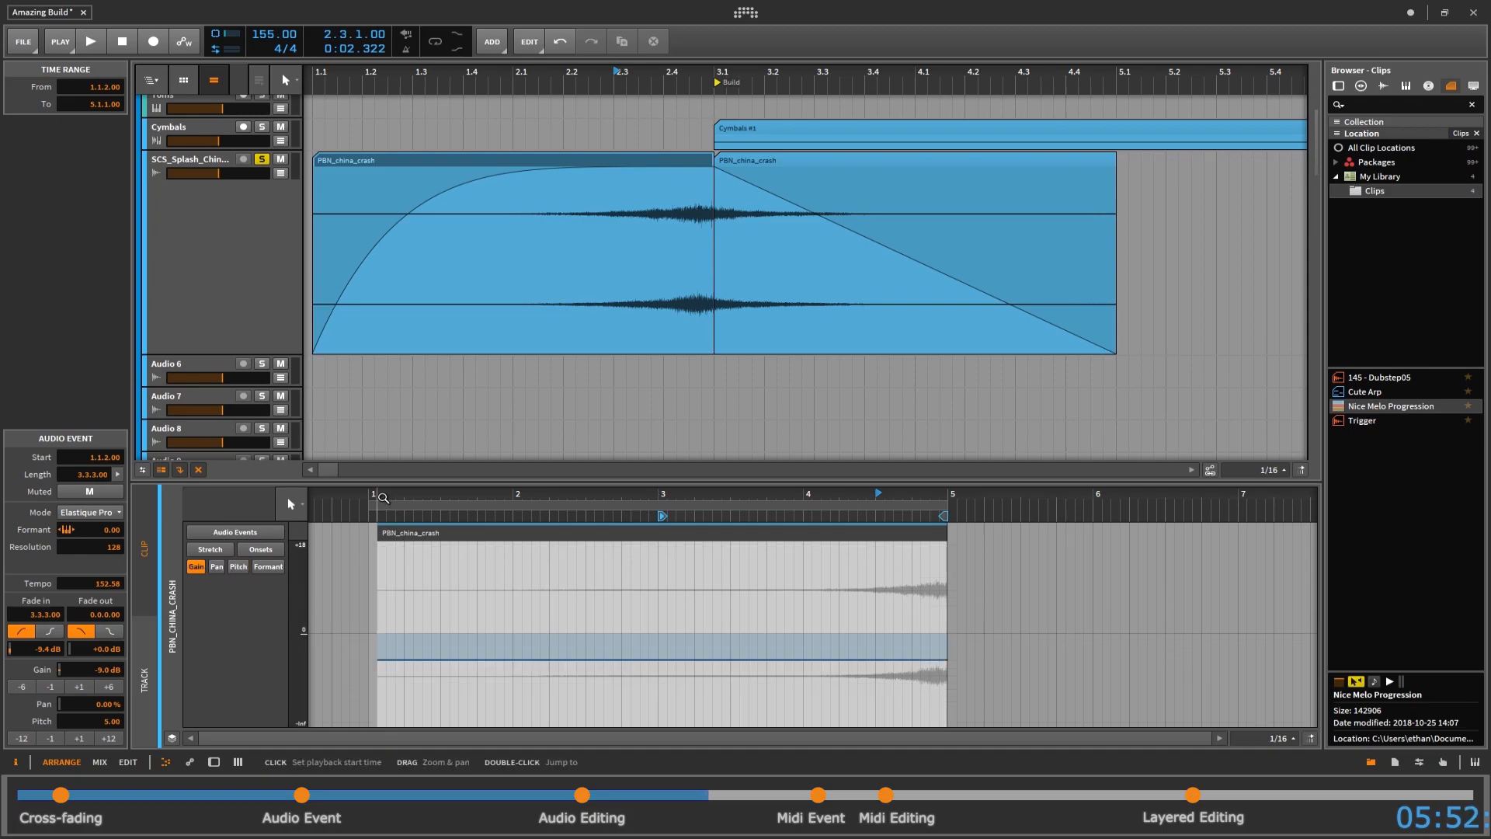
{"action": "left_click_drag", "start_coordinate": [383, 497], "coordinate": [326, 518]}
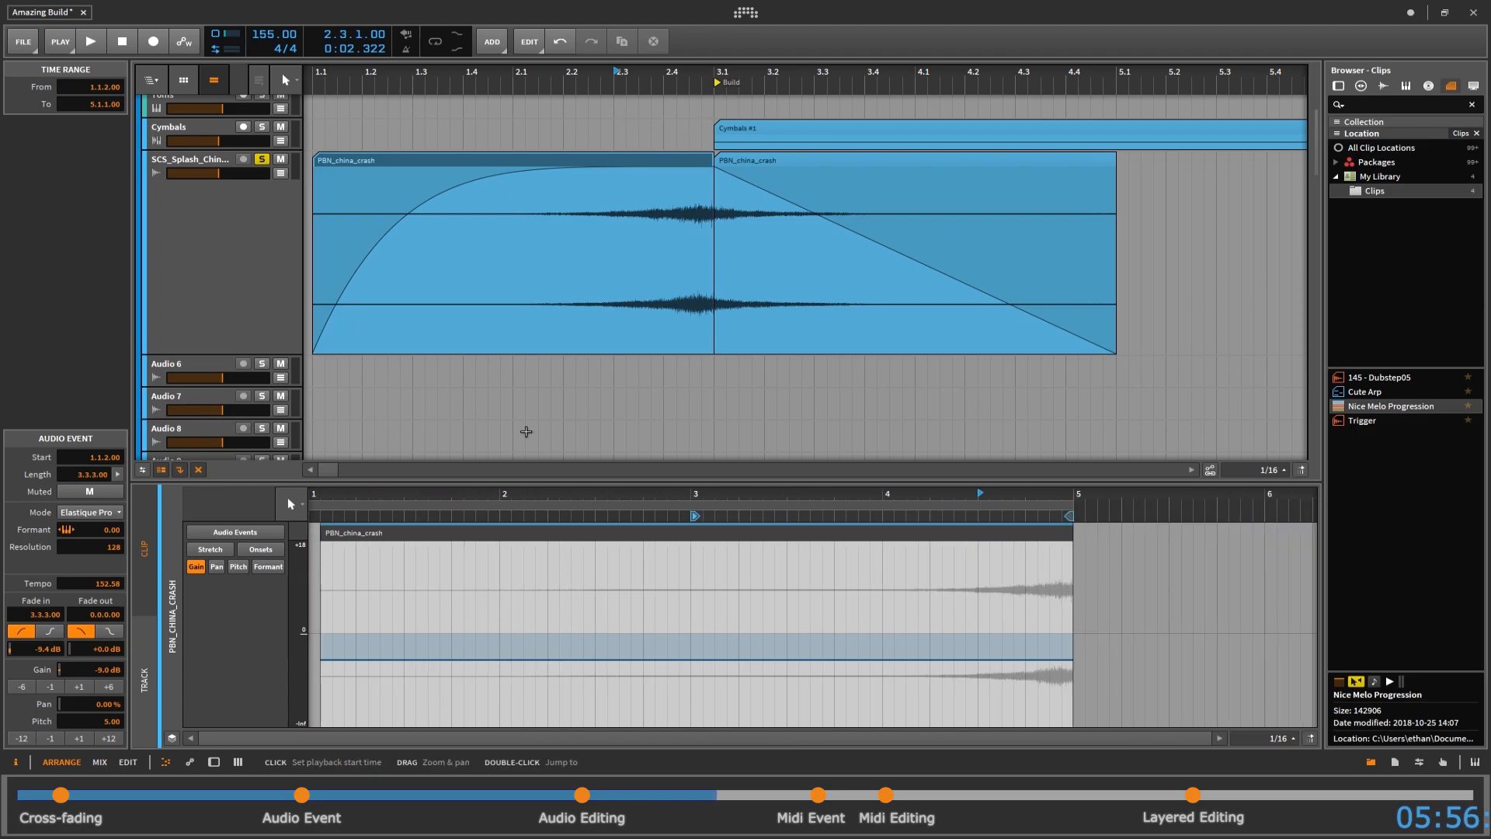
- Open the muted vocal clip starting at bar 3 in the VOX group in the full editor, showing its Gain expression
{"action": "scroll", "coordinate": [473, 443], "scroll_direction": "down", "scroll_amount": 5}
{"action": "left_click", "coordinate": [814, 397]}
{"action": "double_click", "coordinate": [814, 397]}
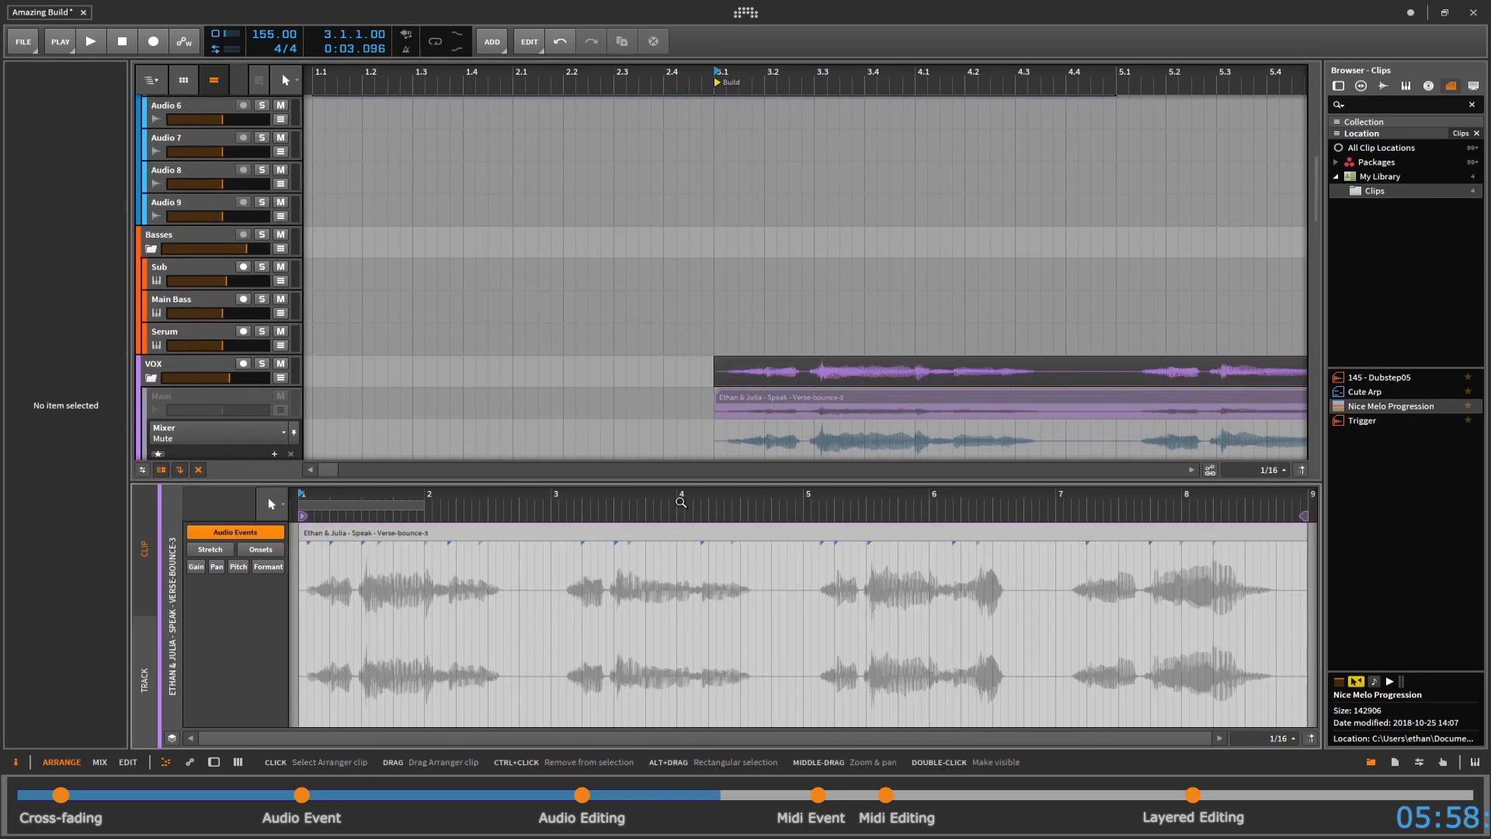
{"action": "left_click", "coordinate": [196, 567]}
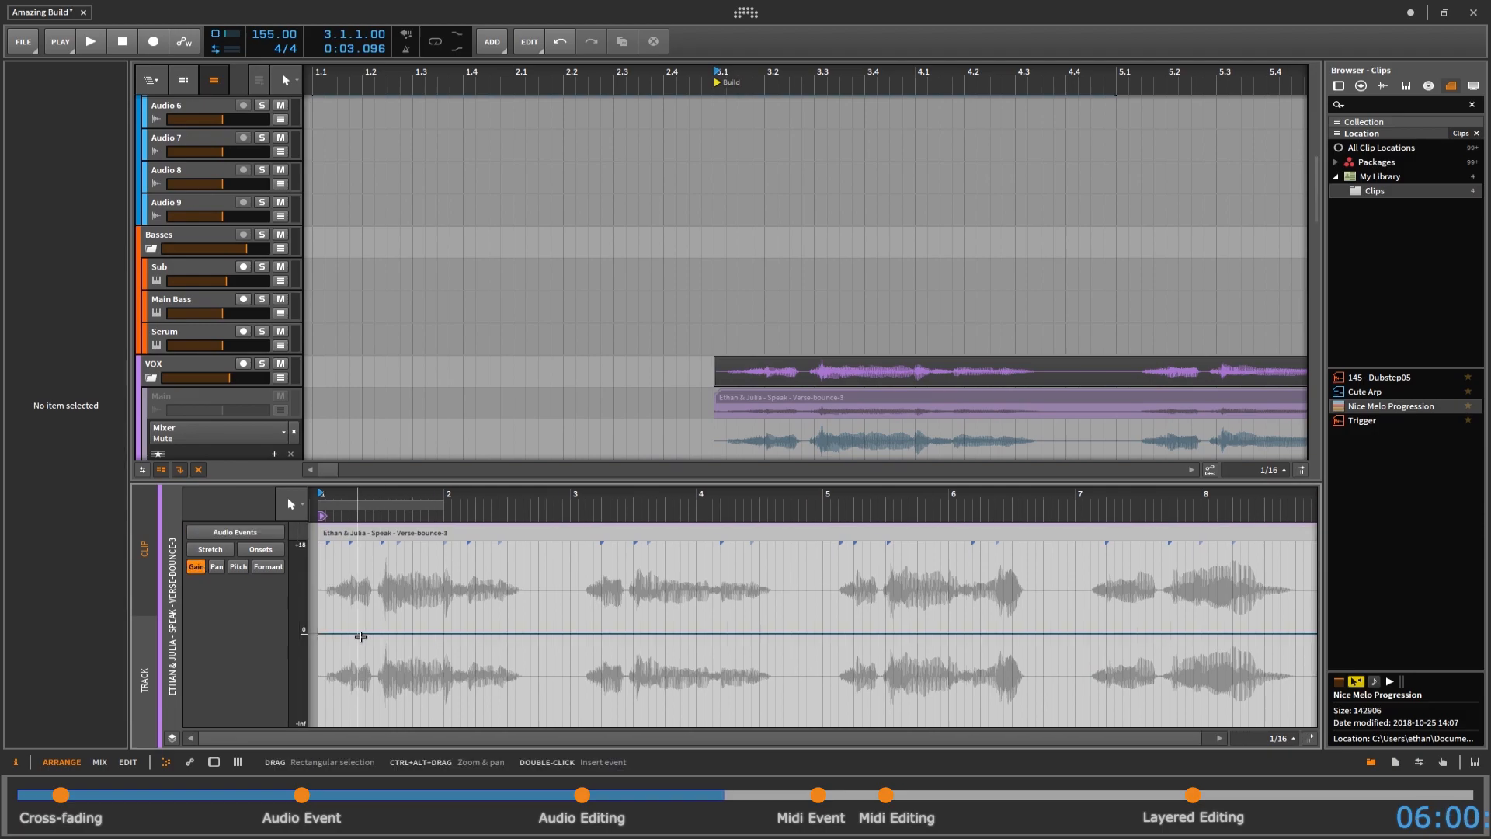
{"action": "left_click", "coordinate": [357, 495]}
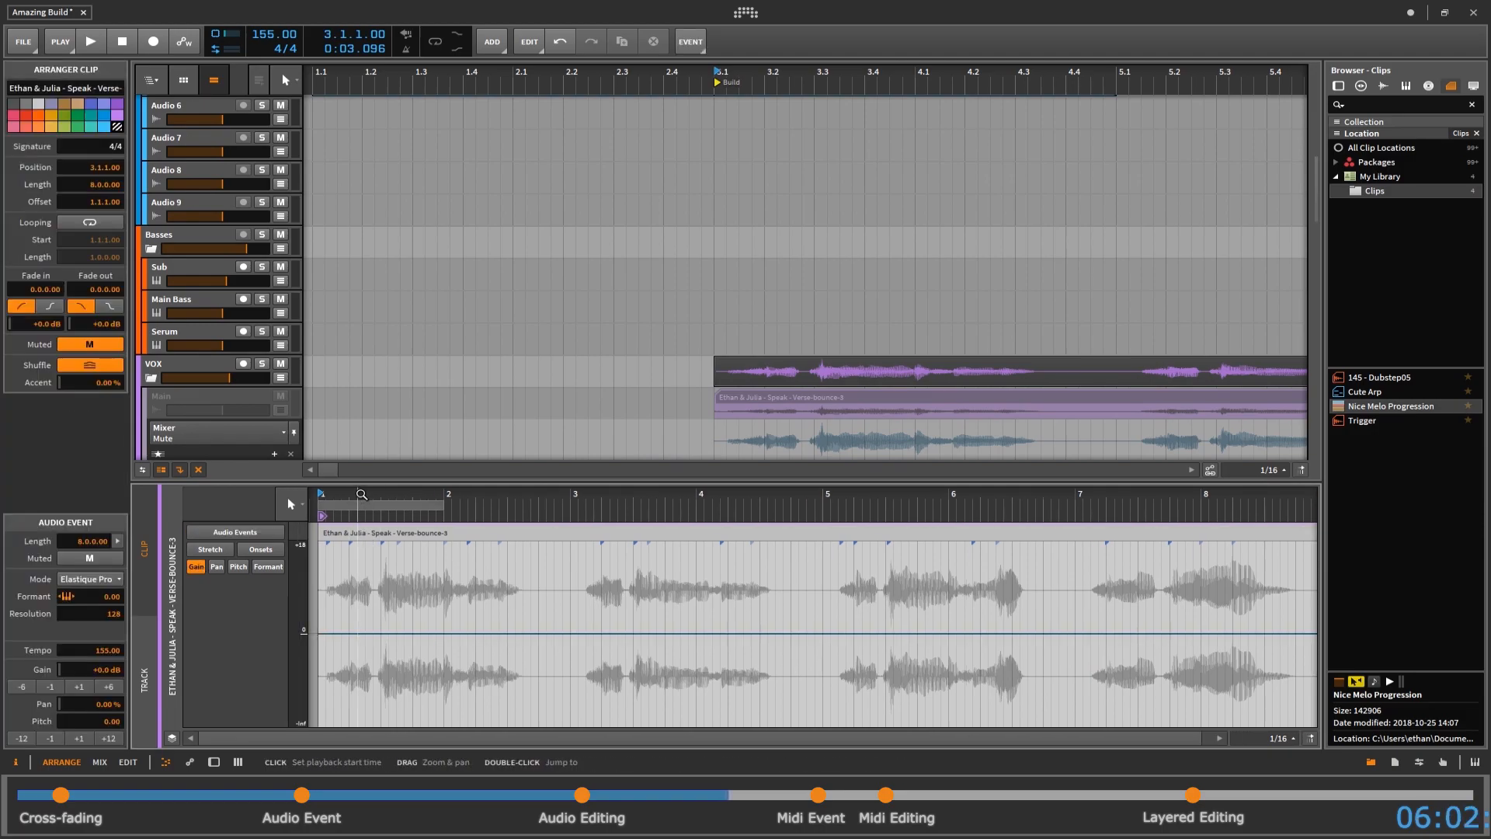
{"action": "key", "text": "Tab"}
- Draw gain points boosting the vocal's opening syllable, stepping down through about +6.2 dB to +1.9 dB at 1.1.4.98
{"action": "left_click_drag", "start_coordinate": [414, 78], "coordinate": [521, 240]}
{"action": "left_click", "coordinate": [454, 277]}
{"action": "left_click", "coordinate": [506, 216]}
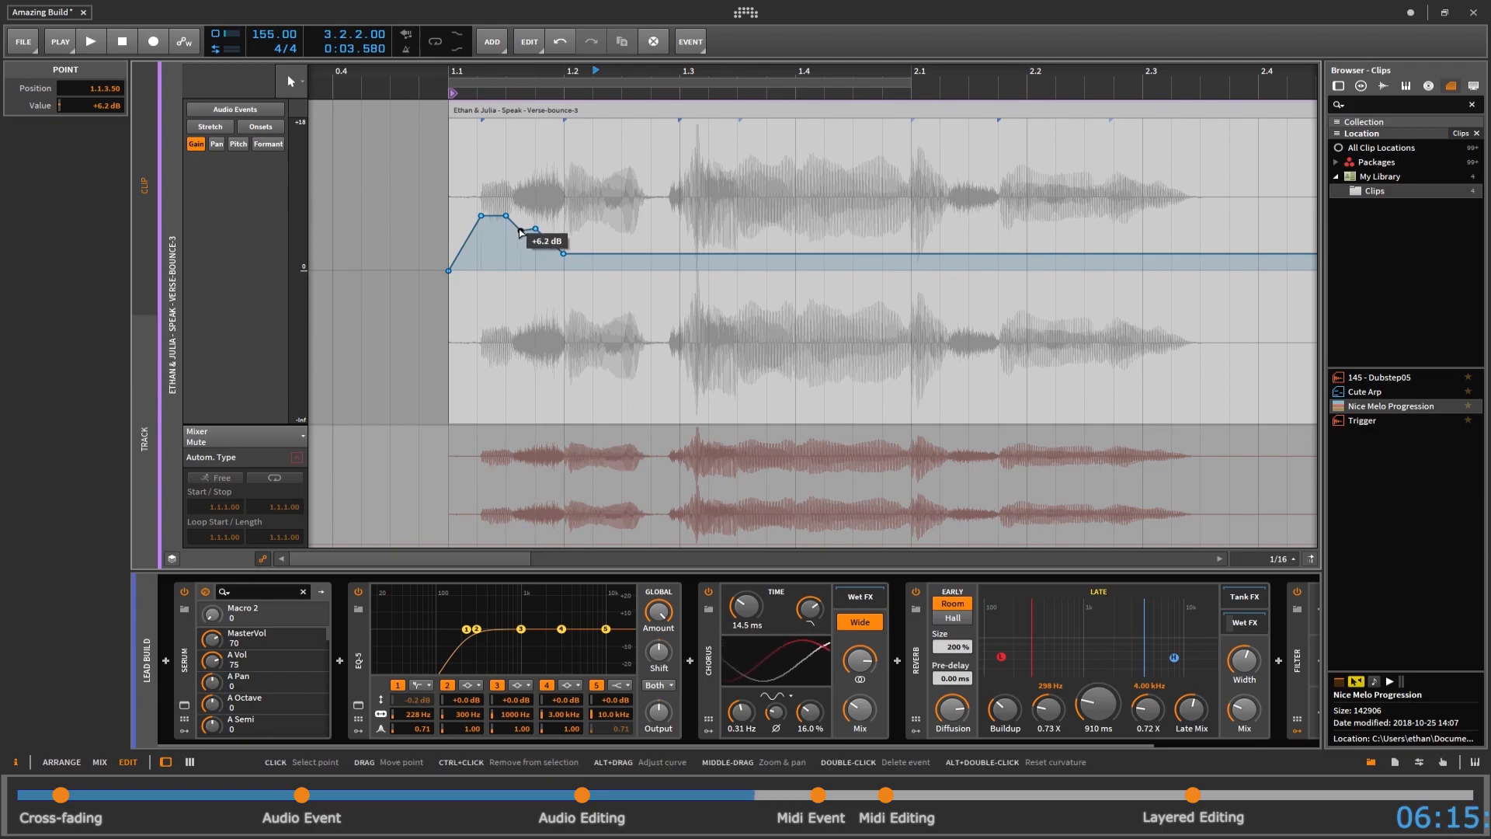
{"action": "left_click_drag", "start_coordinate": [535, 228], "coordinate": [563, 258]}
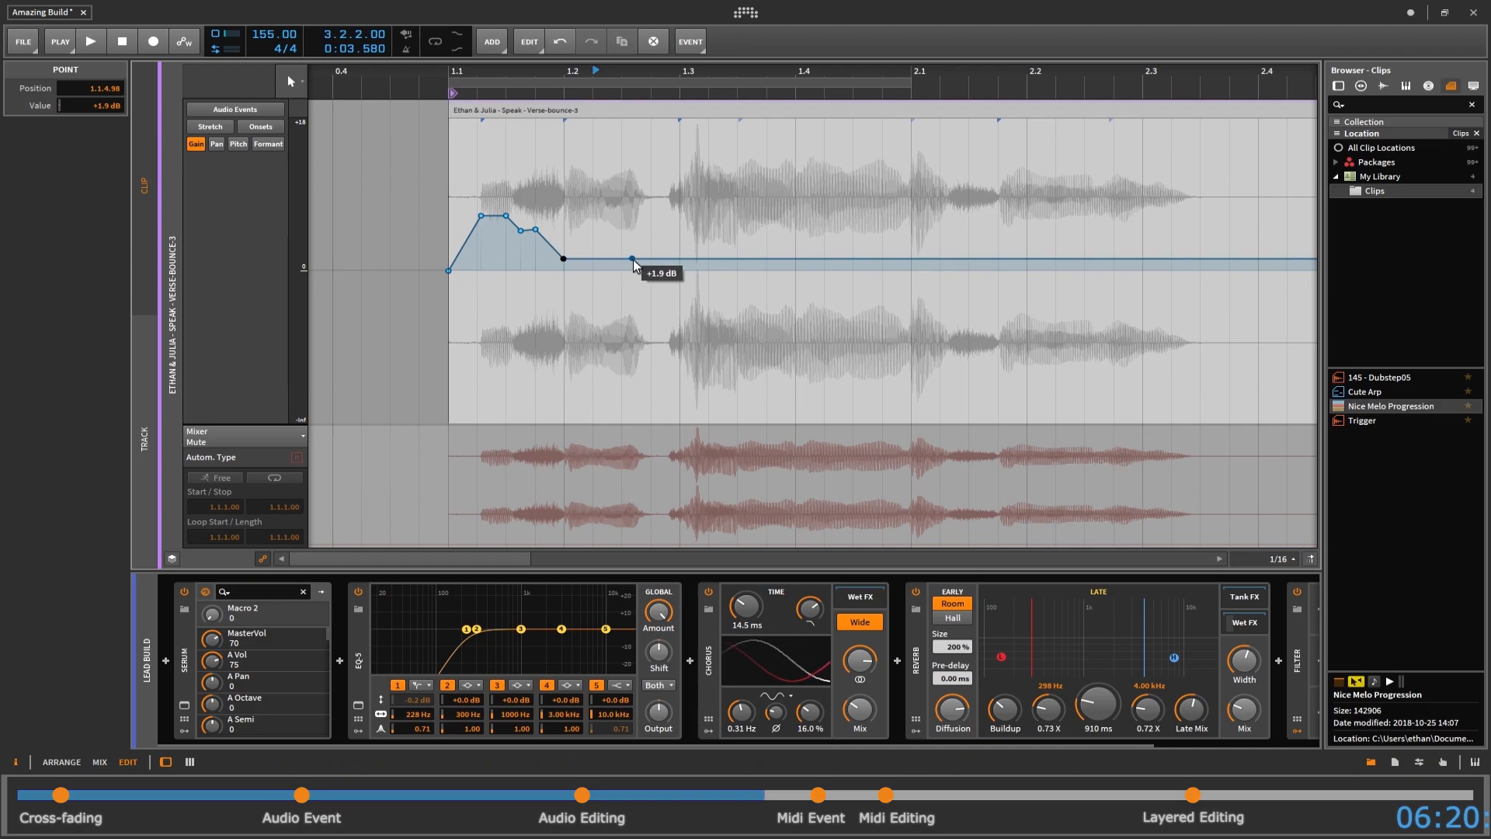
- Add gain points raising the vocal to about +10.3 dB just before 1.3 and lowering it to -0.2 dB at 1.3.2.00
{"action": "left_click", "coordinate": [638, 258]}
{"action": "left_click_drag", "start_coordinate": [651, 259], "coordinate": [671, 201]}
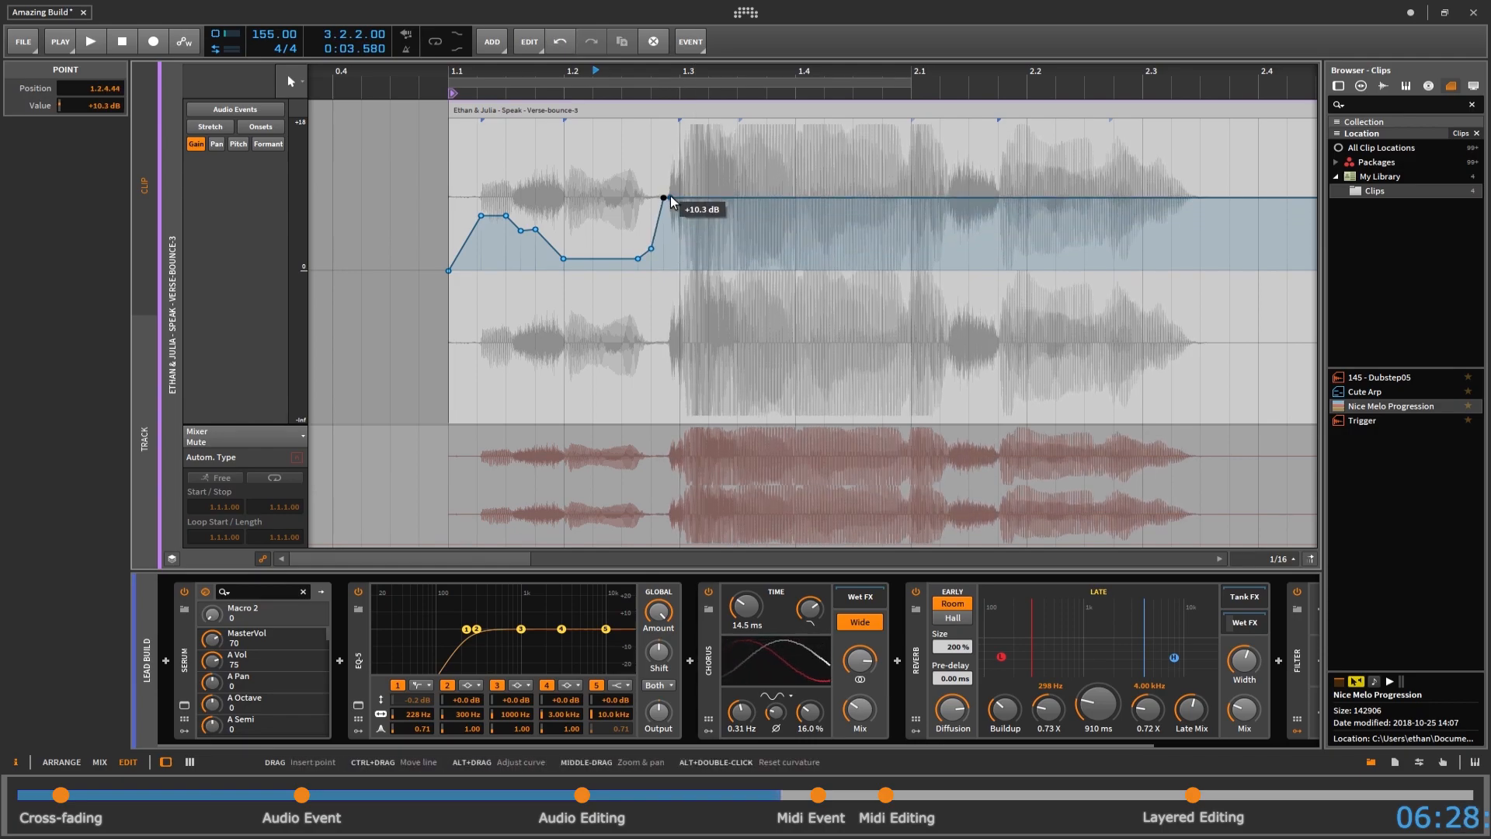
{"action": "left_click", "coordinate": [682, 200]}
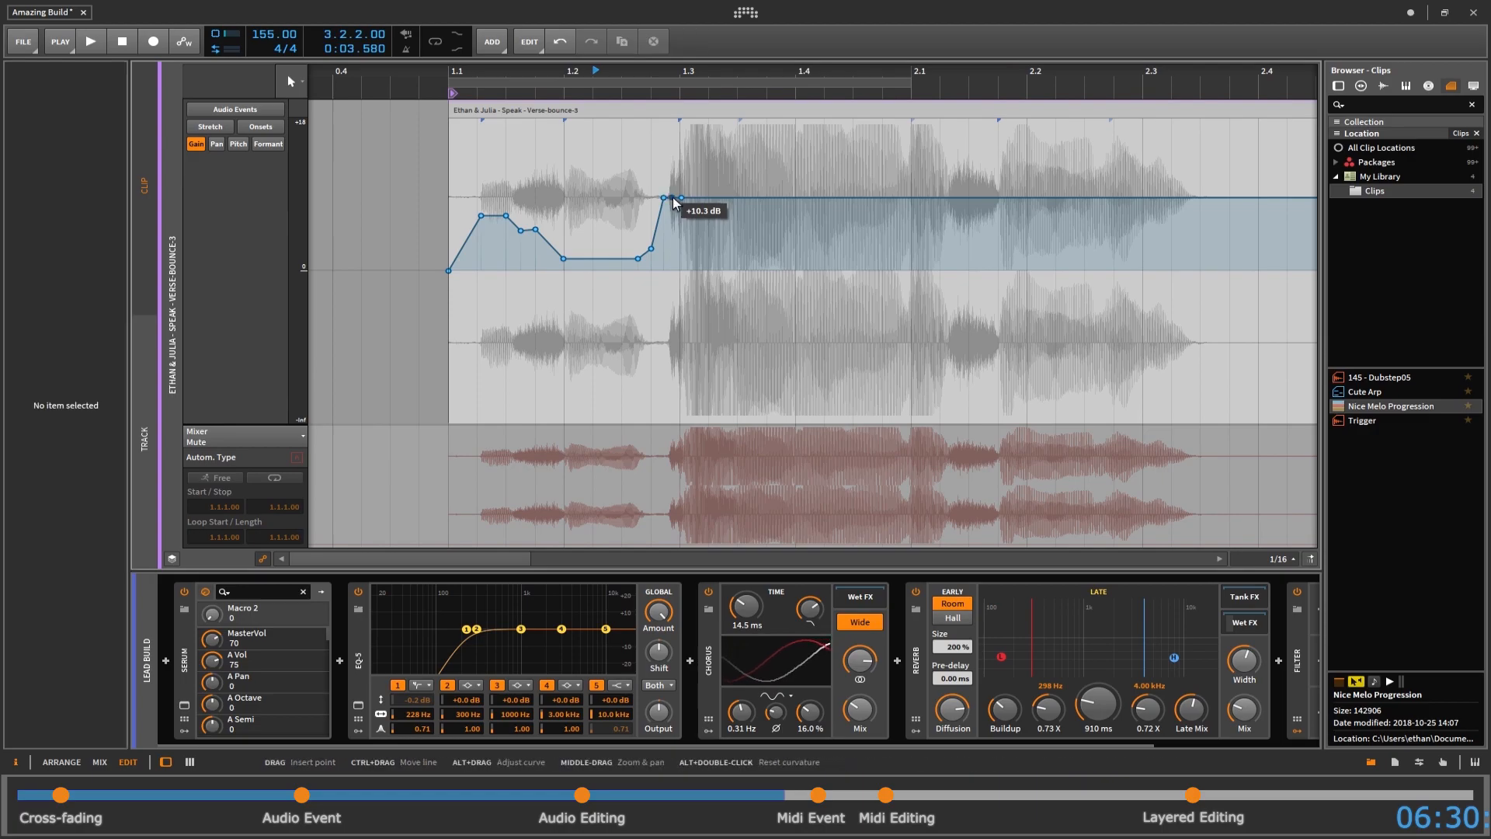
{"action": "left_click_drag", "start_coordinate": [684, 200], "coordinate": [708, 271]}
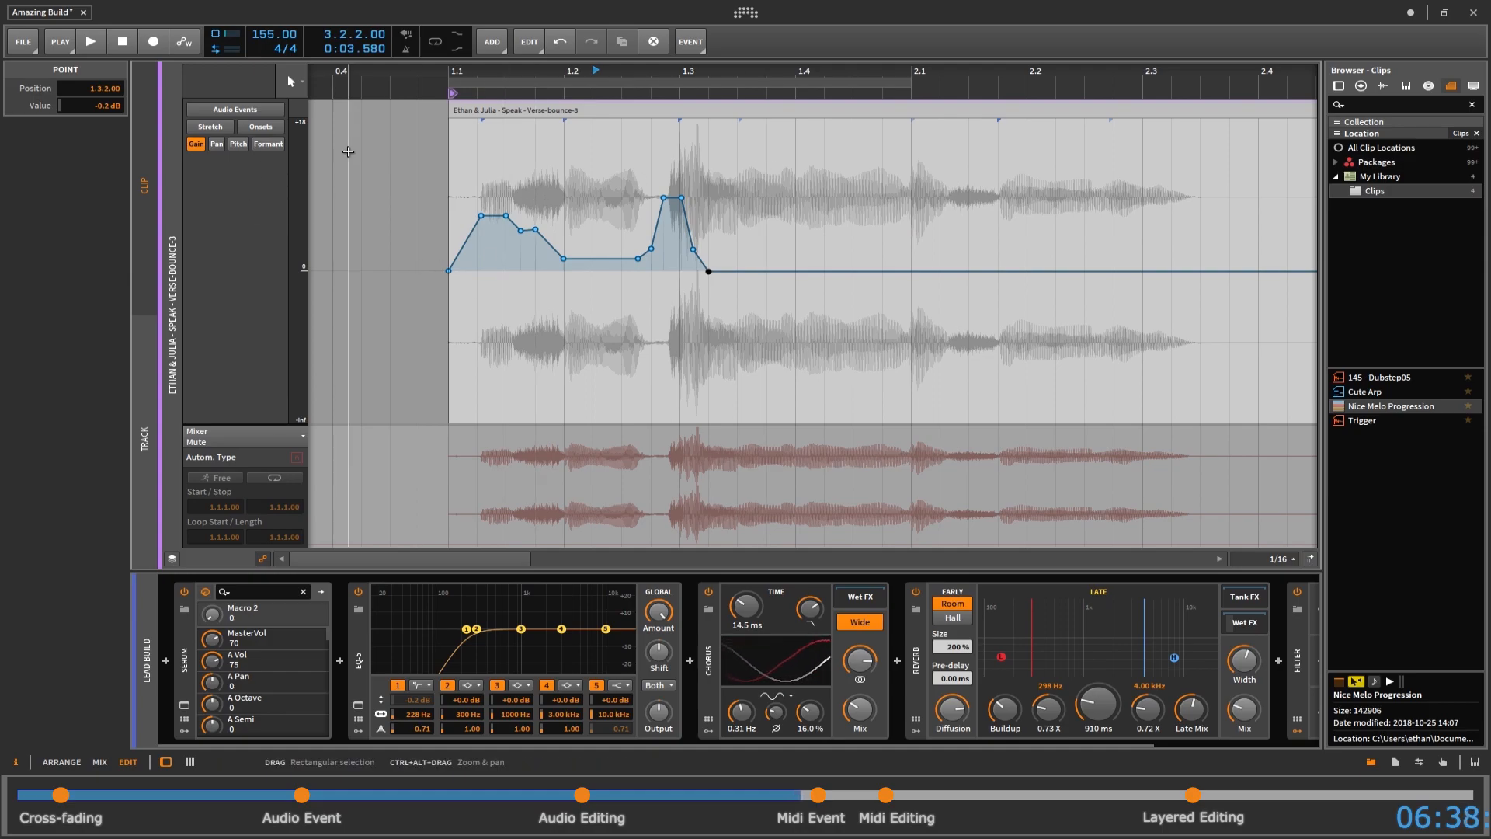
{"action": "left_click", "coordinate": [313, 134]}
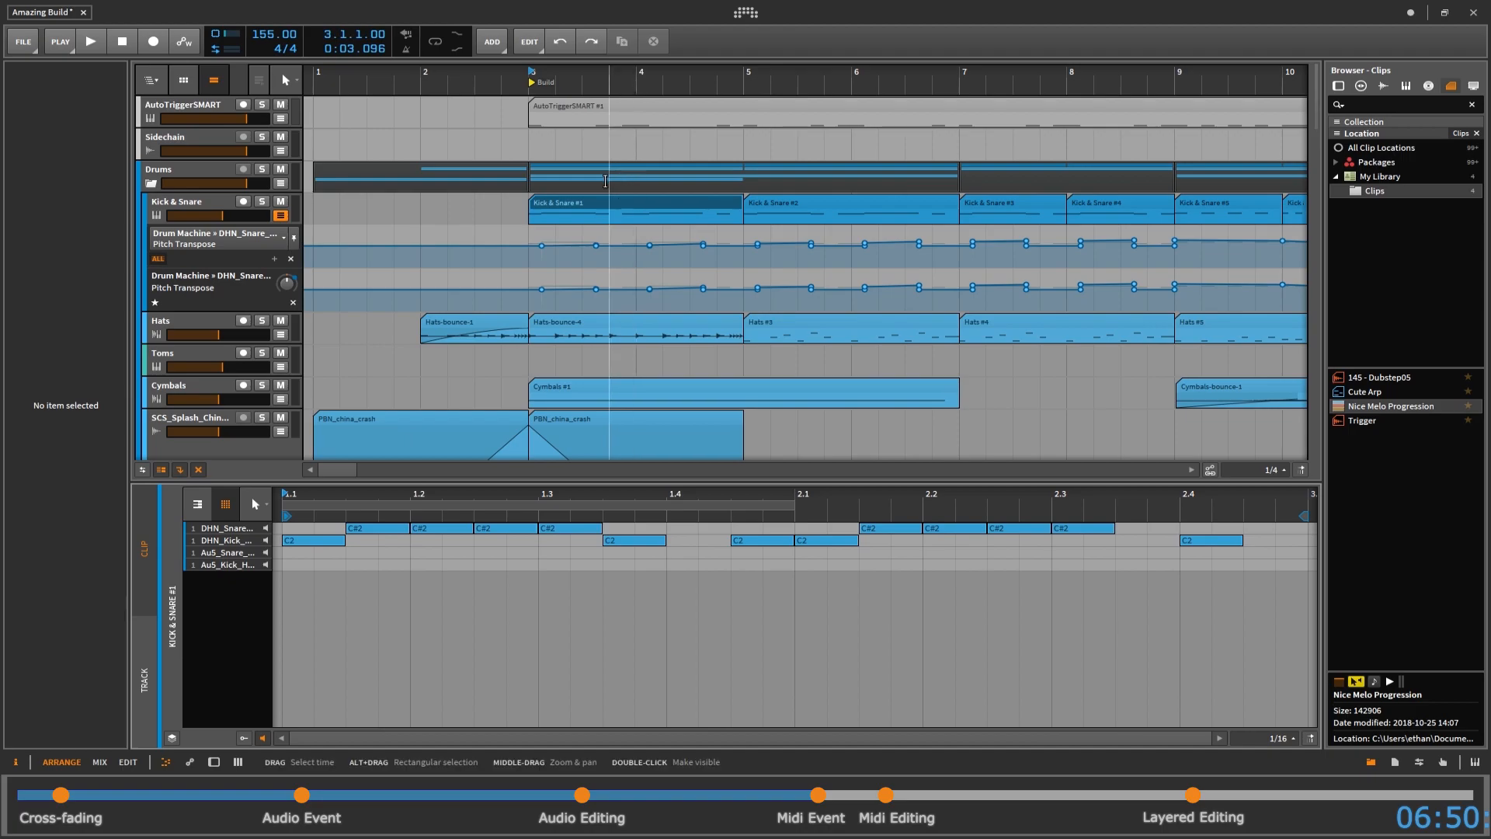
- Select the Kick & Snare #1 clip in the arranger and view the channel choices for its notes
{"action": "left_click", "coordinate": [560, 204]}
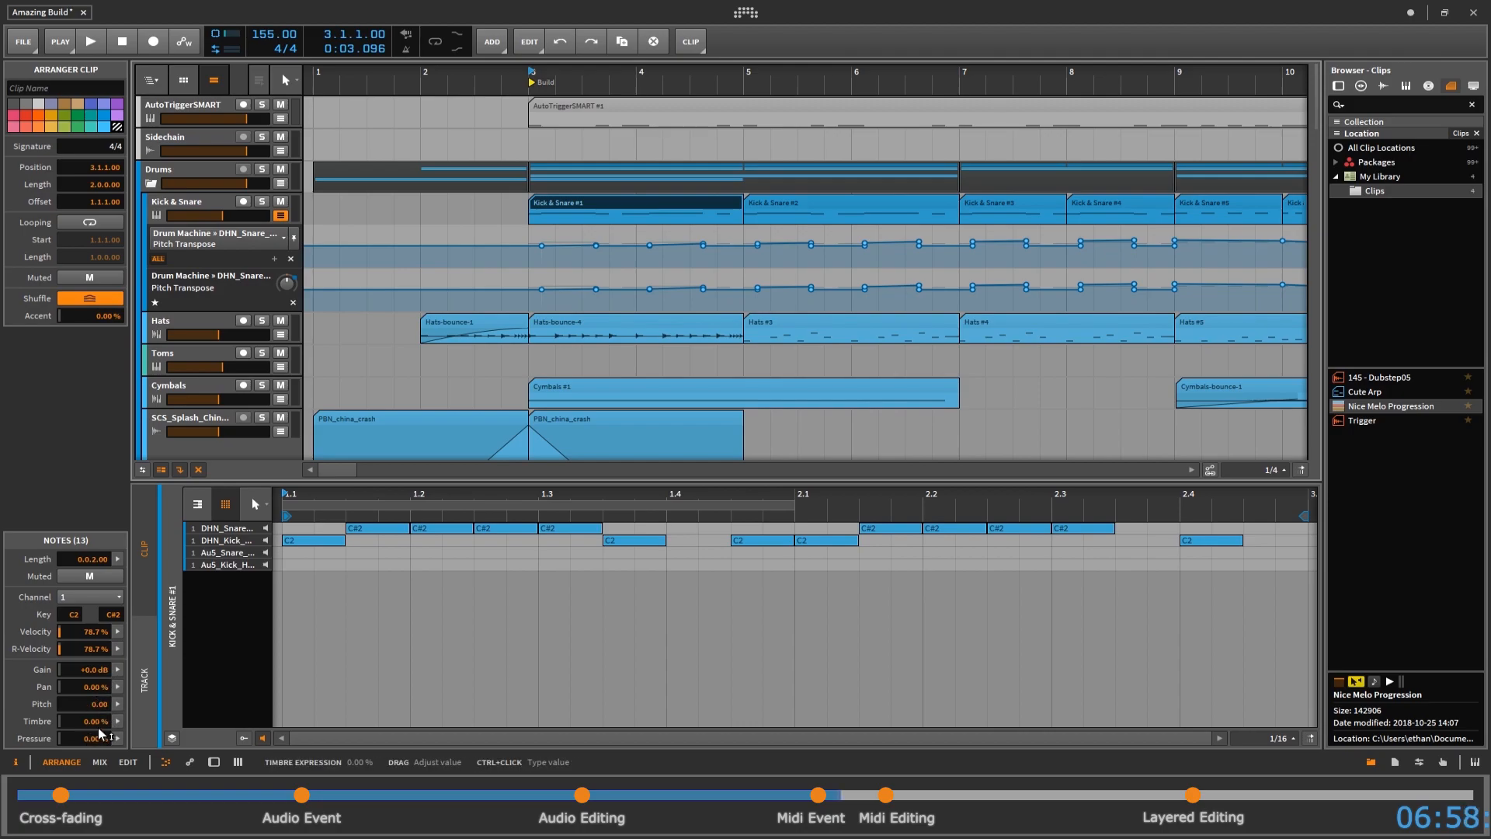
{"action": "left_click", "coordinate": [91, 595]}
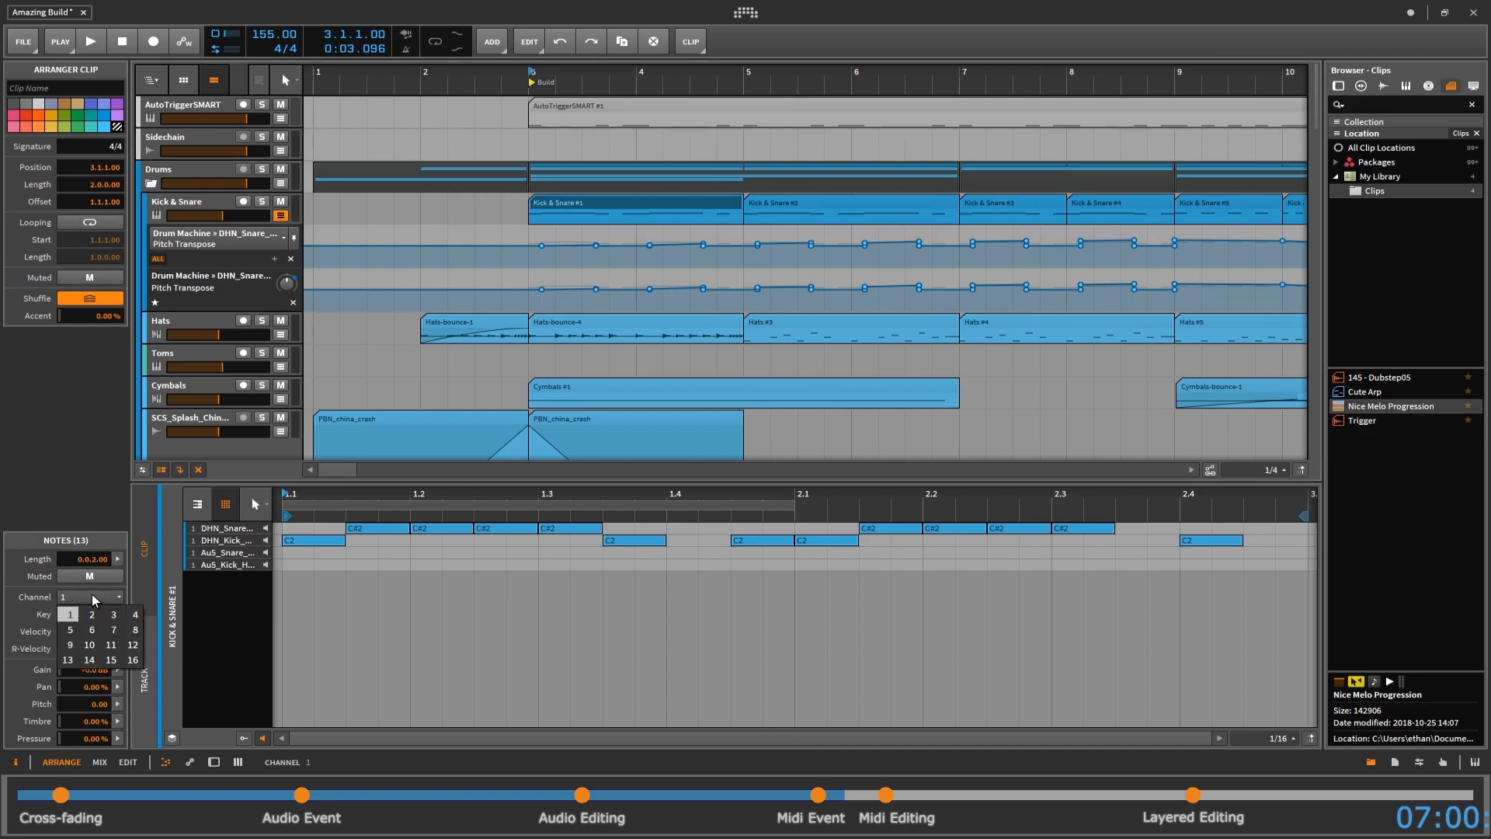
{"action": "left_click", "coordinate": [114, 596]}
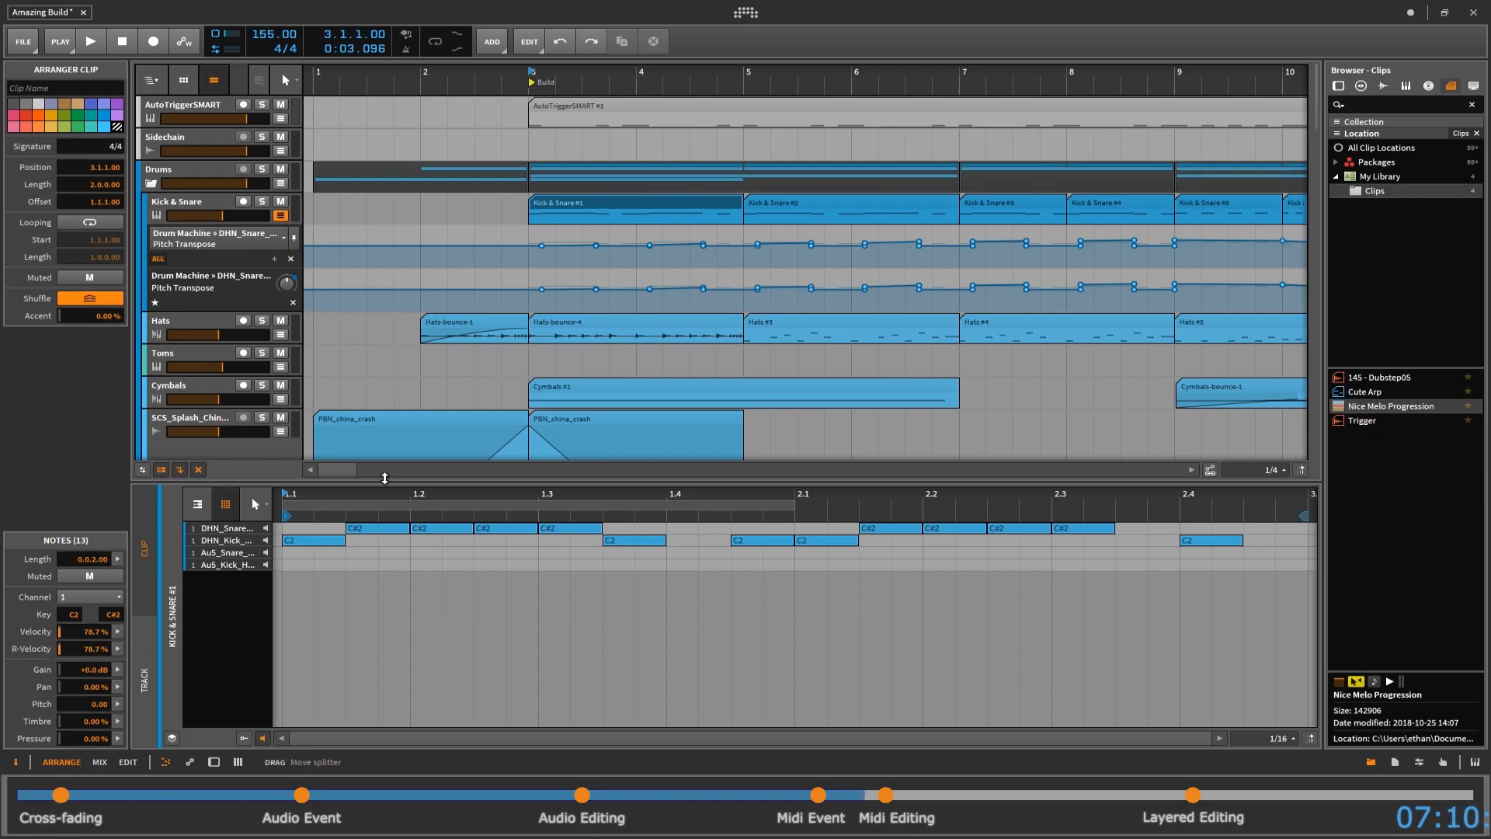
- Show the Kick & Snare #1 clip on the piano keyboard, look over its octaves and return to the drum rows
{"action": "left_click", "coordinate": [199, 505]}
{"action": "mouse_move", "coordinate": [192, 605]}
{"action": "left_mouse_down"}
{"action": "mouse_move", "coordinate": [225, 606]}
{"action": "mouse_move", "coordinate": [190, 578]}
{"action": "left_mouse_up"}
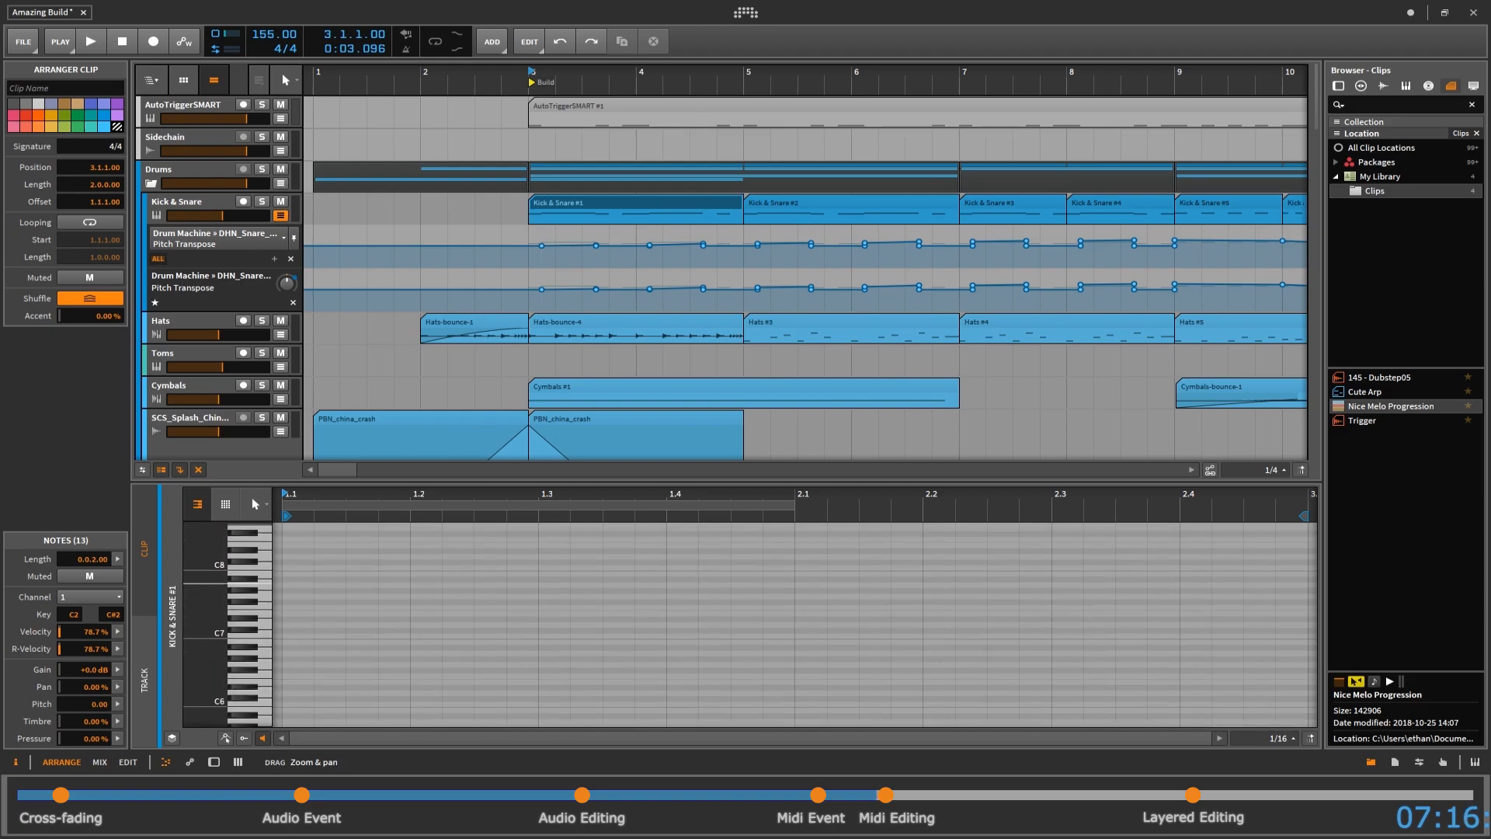
{"action": "left_click", "coordinate": [197, 505]}
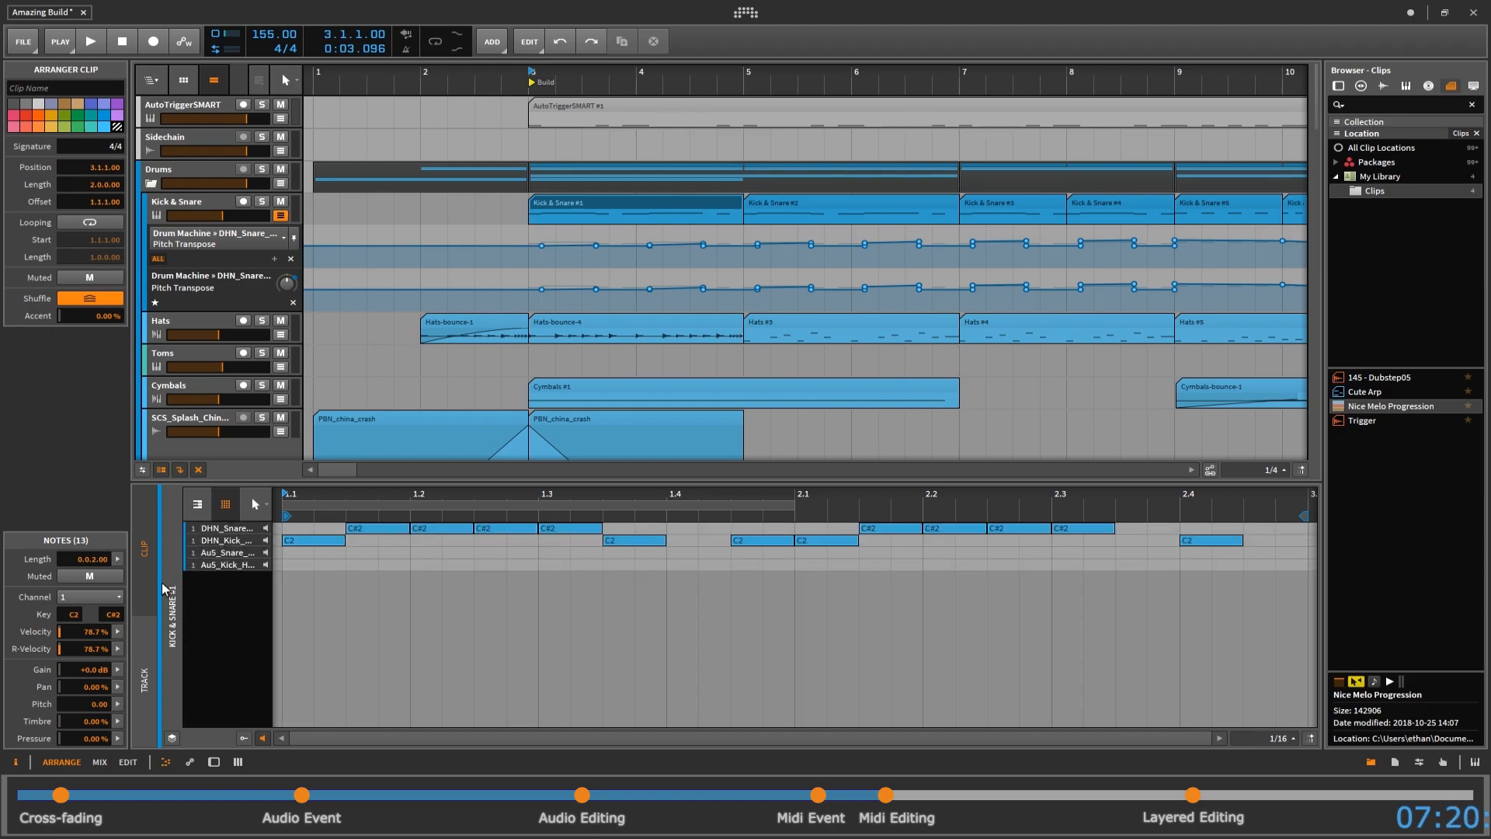
- Open the Kick & Snare #1 clip in the full editor and hide the Pitch Transpose automation lane
{"action": "double_click", "coordinate": [179, 614]}
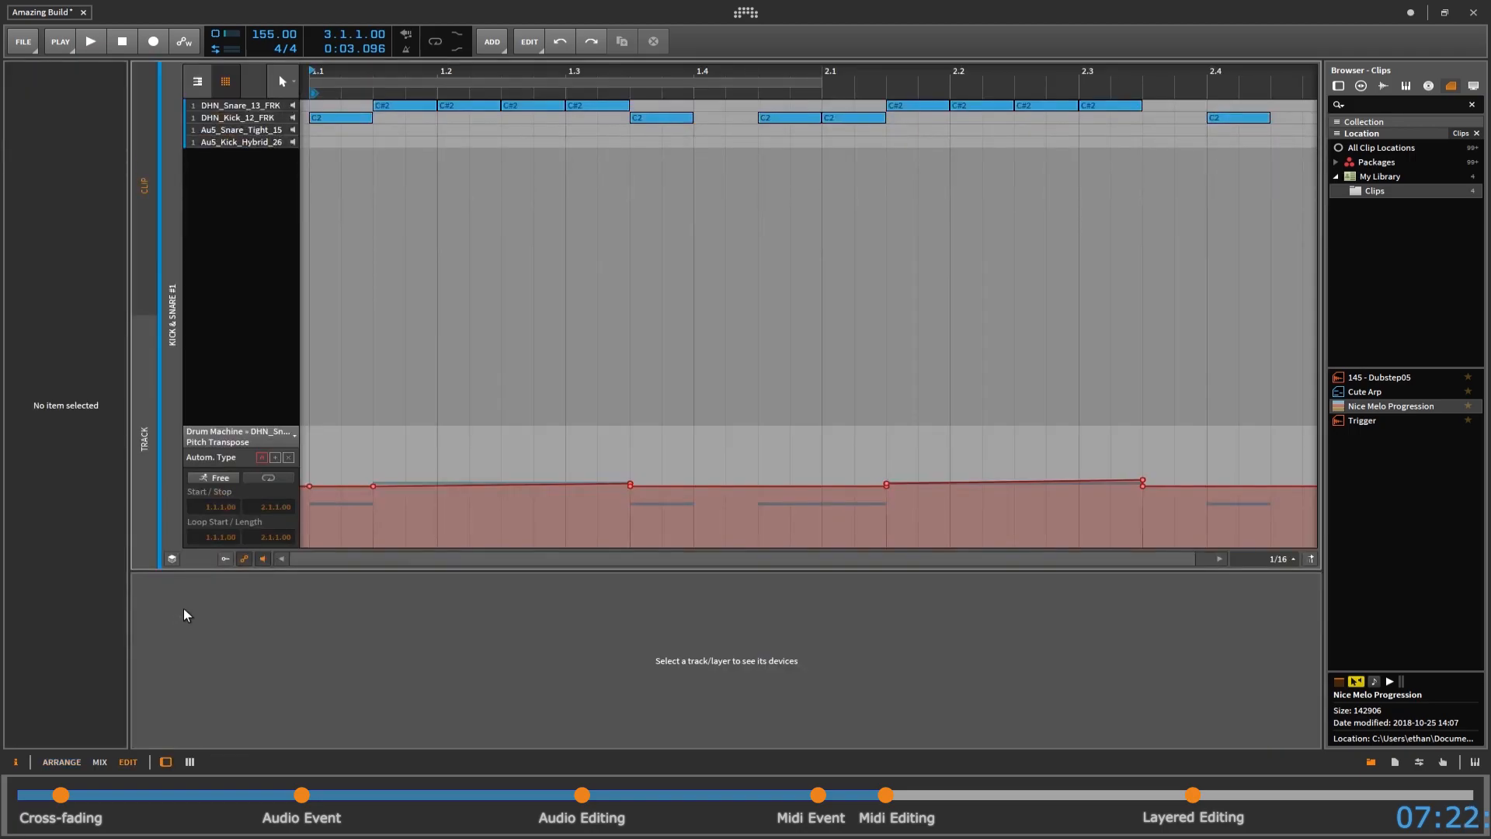
{"action": "left_click", "coordinate": [244, 559]}
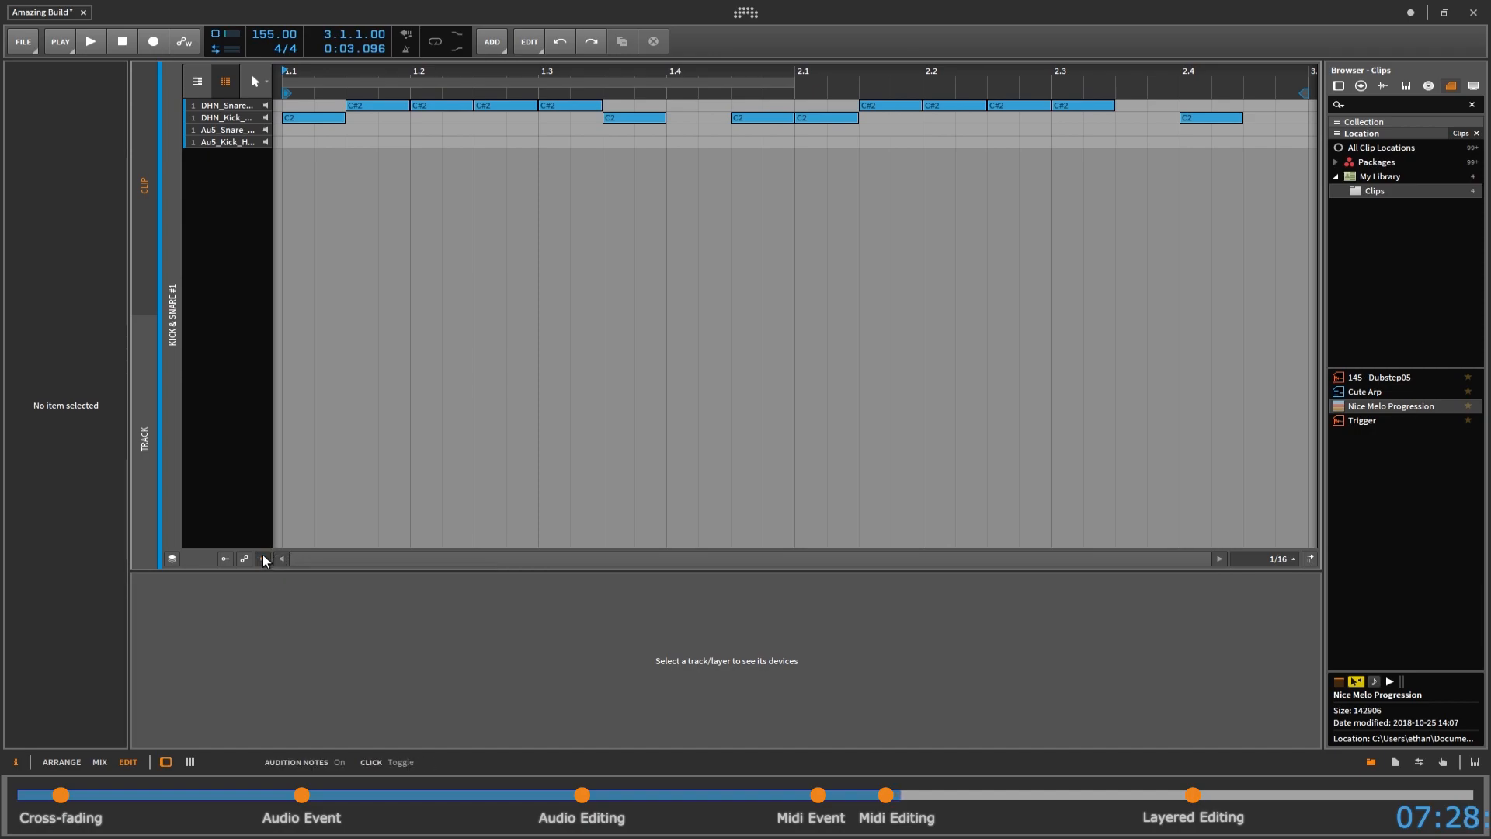
- Select the first C2 kick note and toggle note auditioning off and back on
{"action": "left_click", "coordinate": [315, 120]}
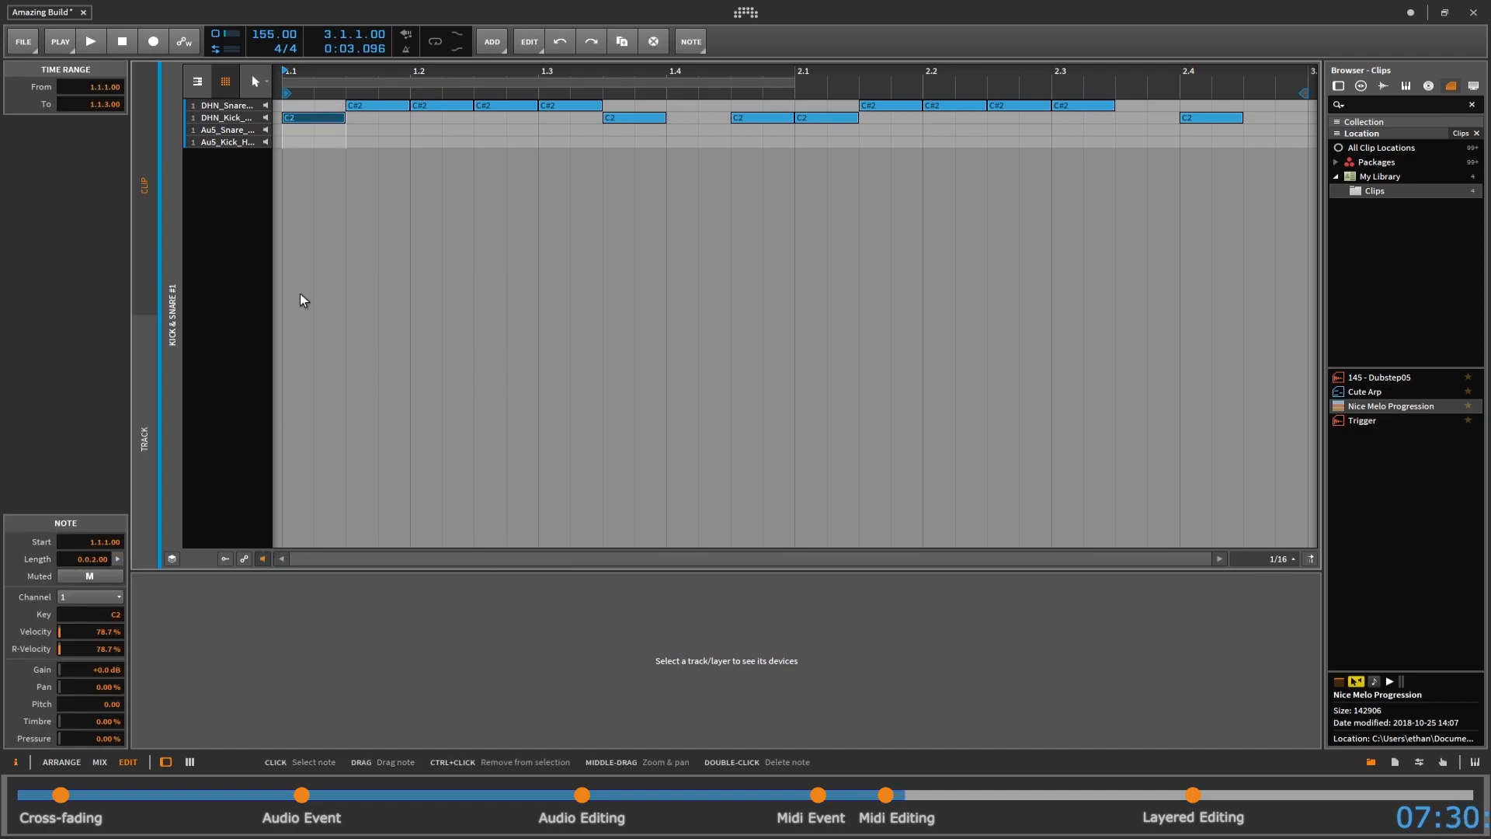
{"action": "left_click", "coordinate": [263, 559]}
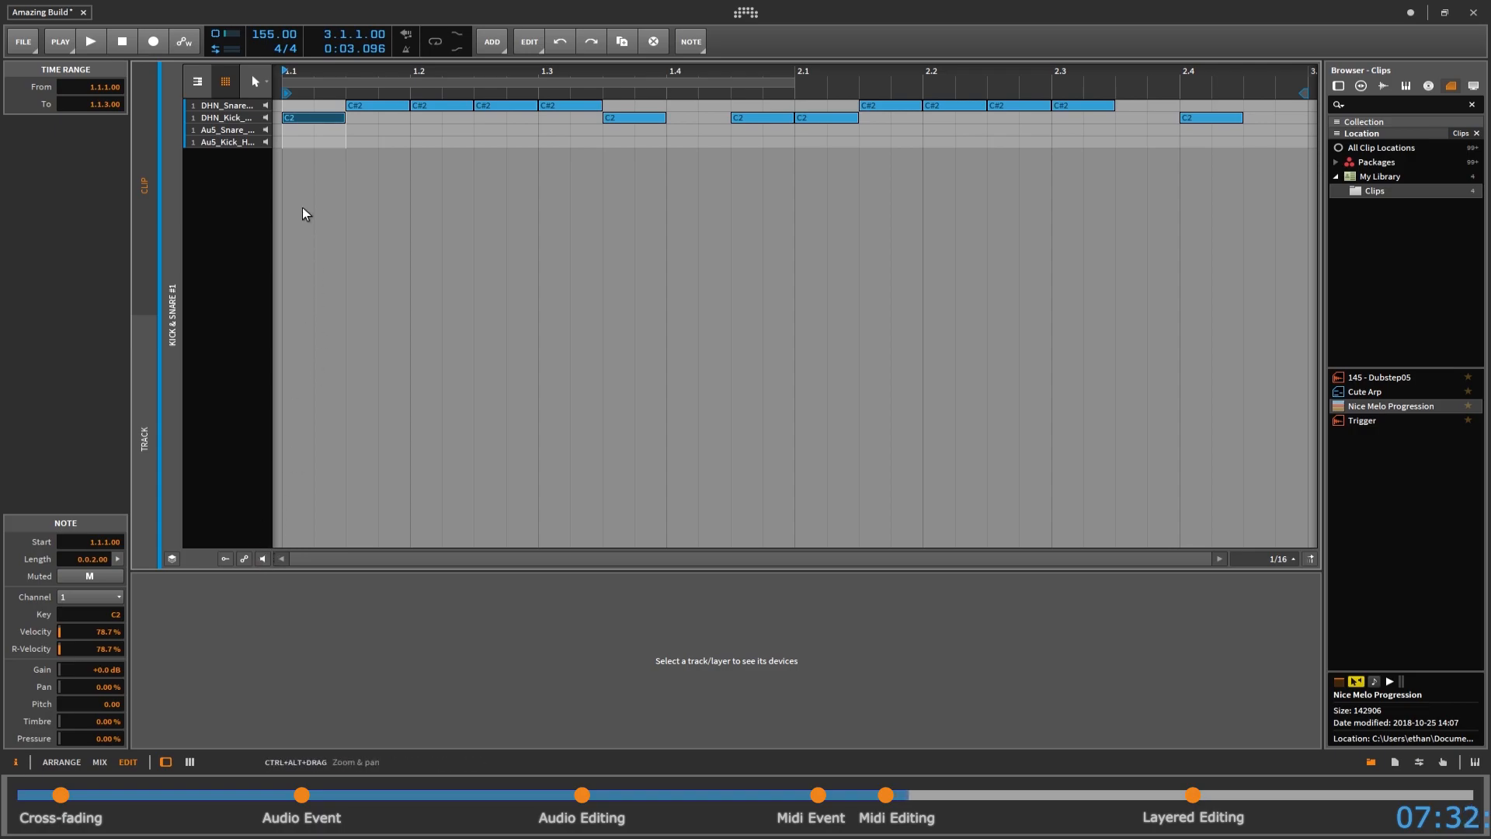
{"action": "left_click", "coordinate": [262, 559]}
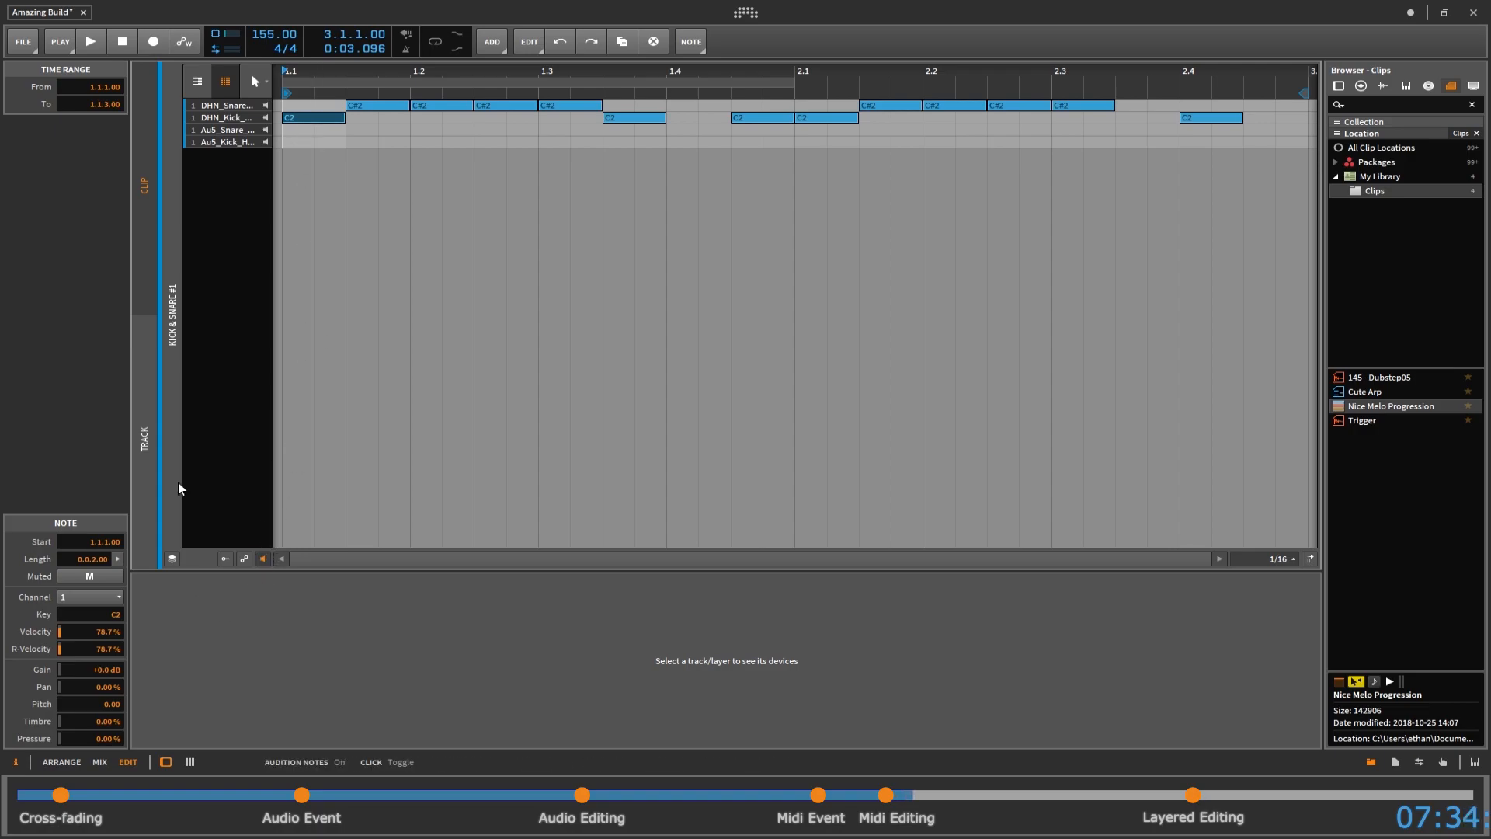
- Show the velocity lane below the notes and try changing the first kick note's velocity, undoing the change
{"action": "left_click", "coordinate": [226, 559]}
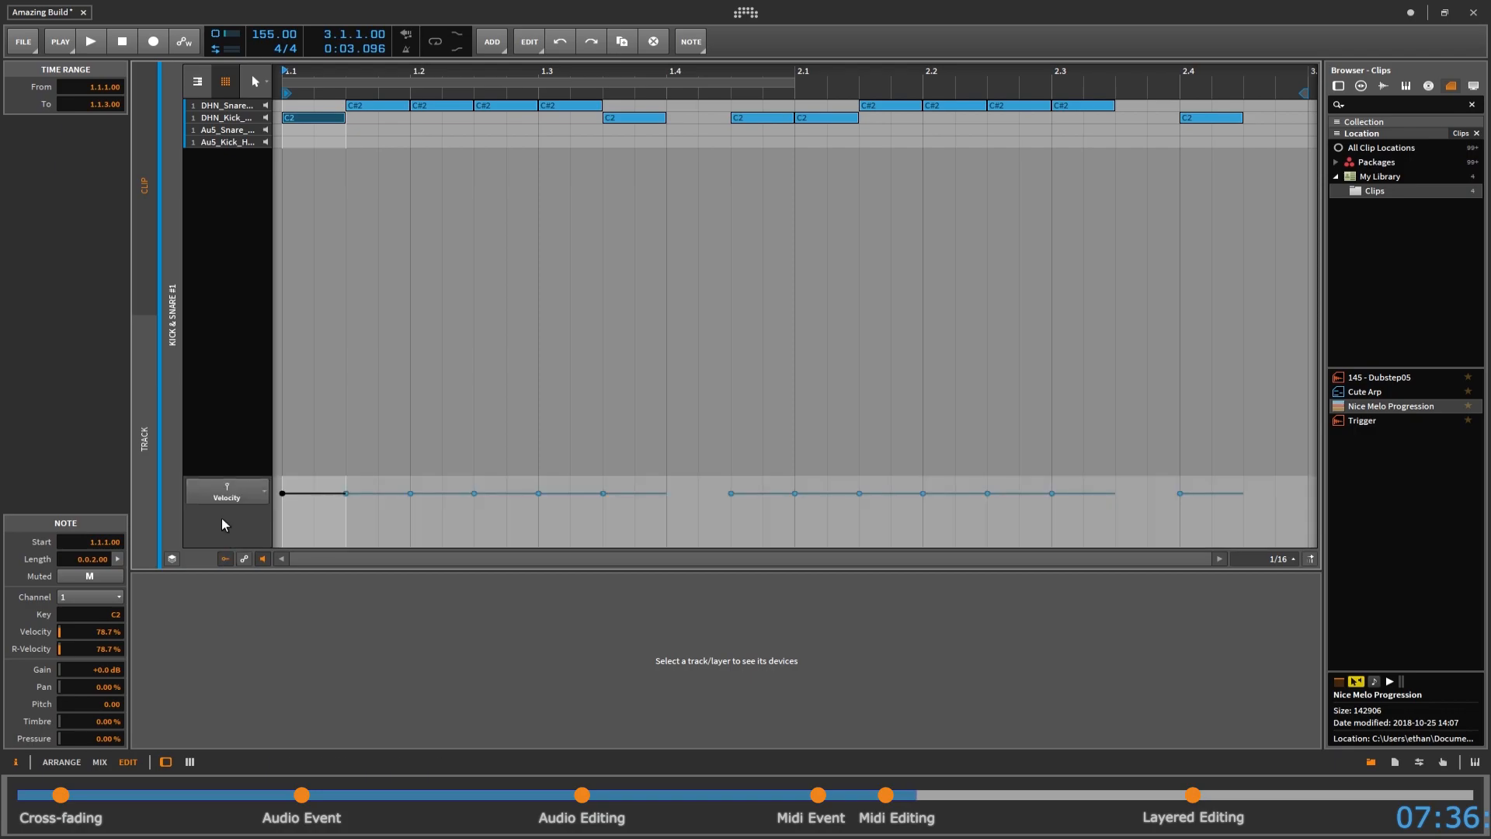
{"action": "mouse_move", "coordinate": [309, 503]}
{"action": "left_mouse_down"}
{"action": "mouse_move", "coordinate": [326, 530]}
{"action": "mouse_move", "coordinate": [323, 464]}
{"action": "mouse_move", "coordinate": [328, 521]}
{"action": "left_mouse_up"}
{"action": "key", "text": "ctrl+z"}
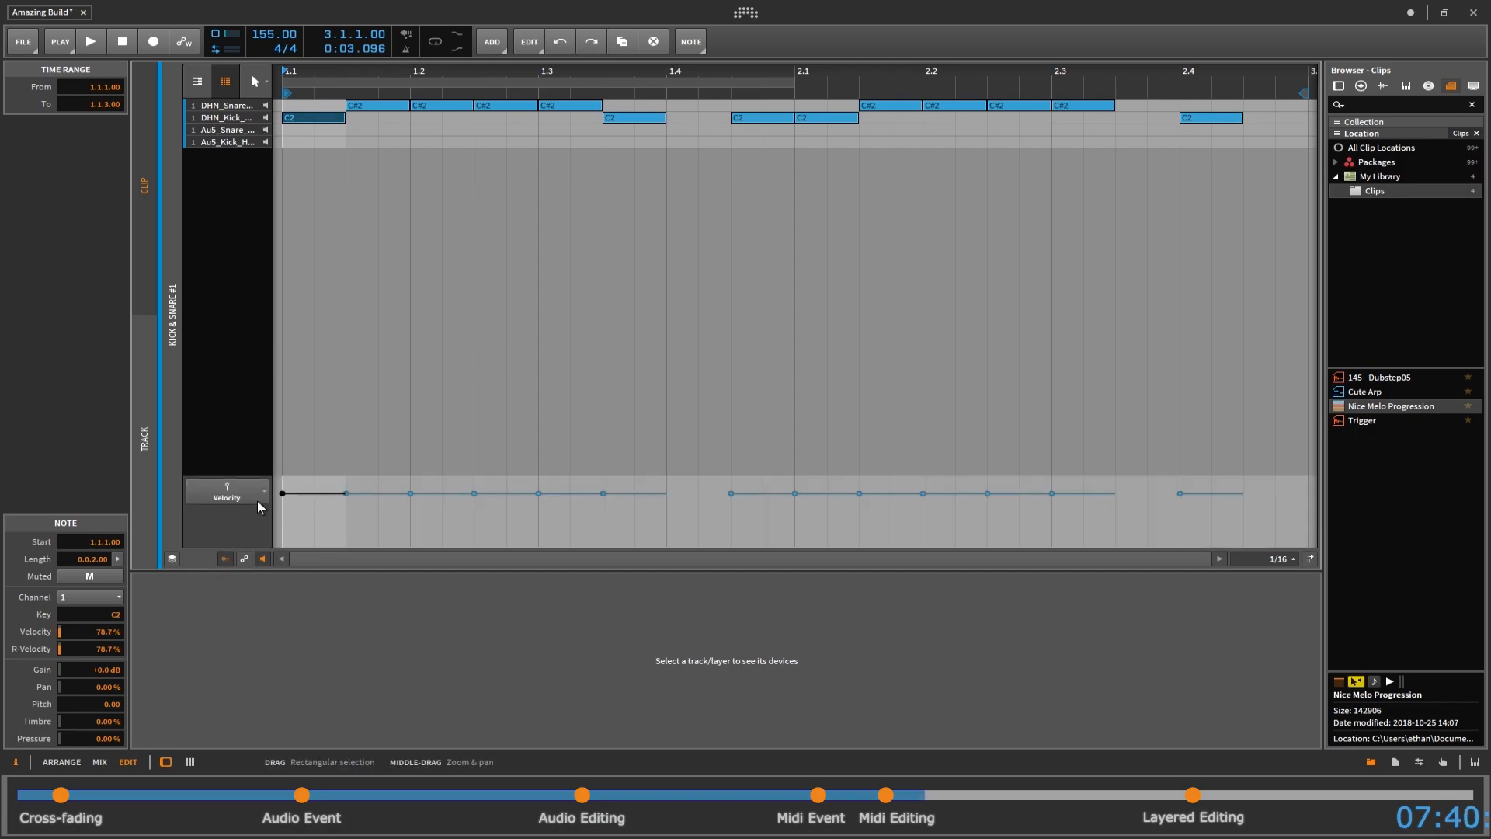
- View the clip's Timbre, Pressure, Gain and Pan expressions, return to Velocity and hide the expression lane
{"action": "left_click", "coordinate": [237, 492]}
{"action": "left_click", "coordinate": [216, 539]}
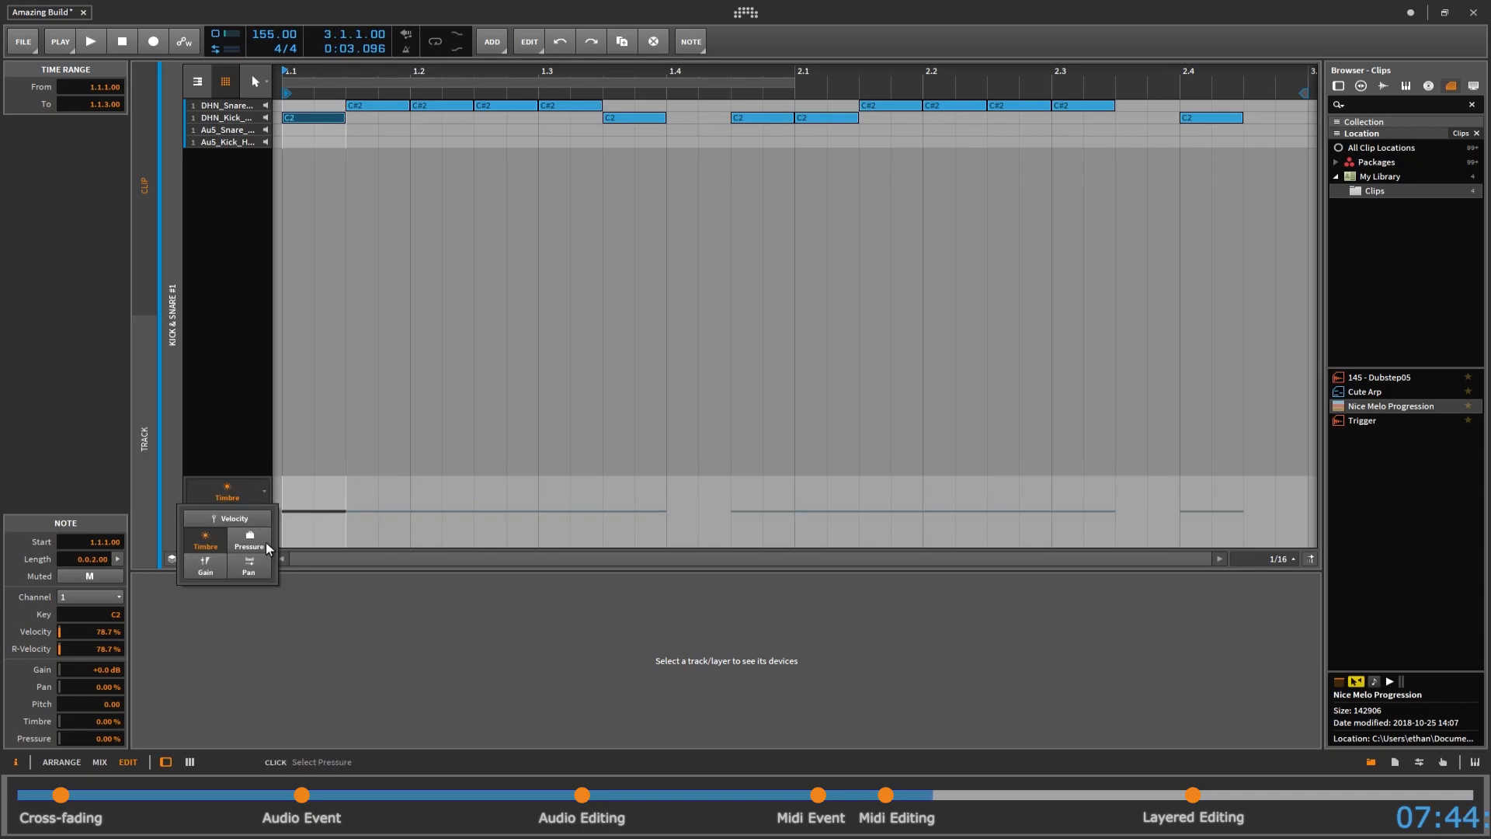
{"action": "left_click", "coordinate": [267, 548]}
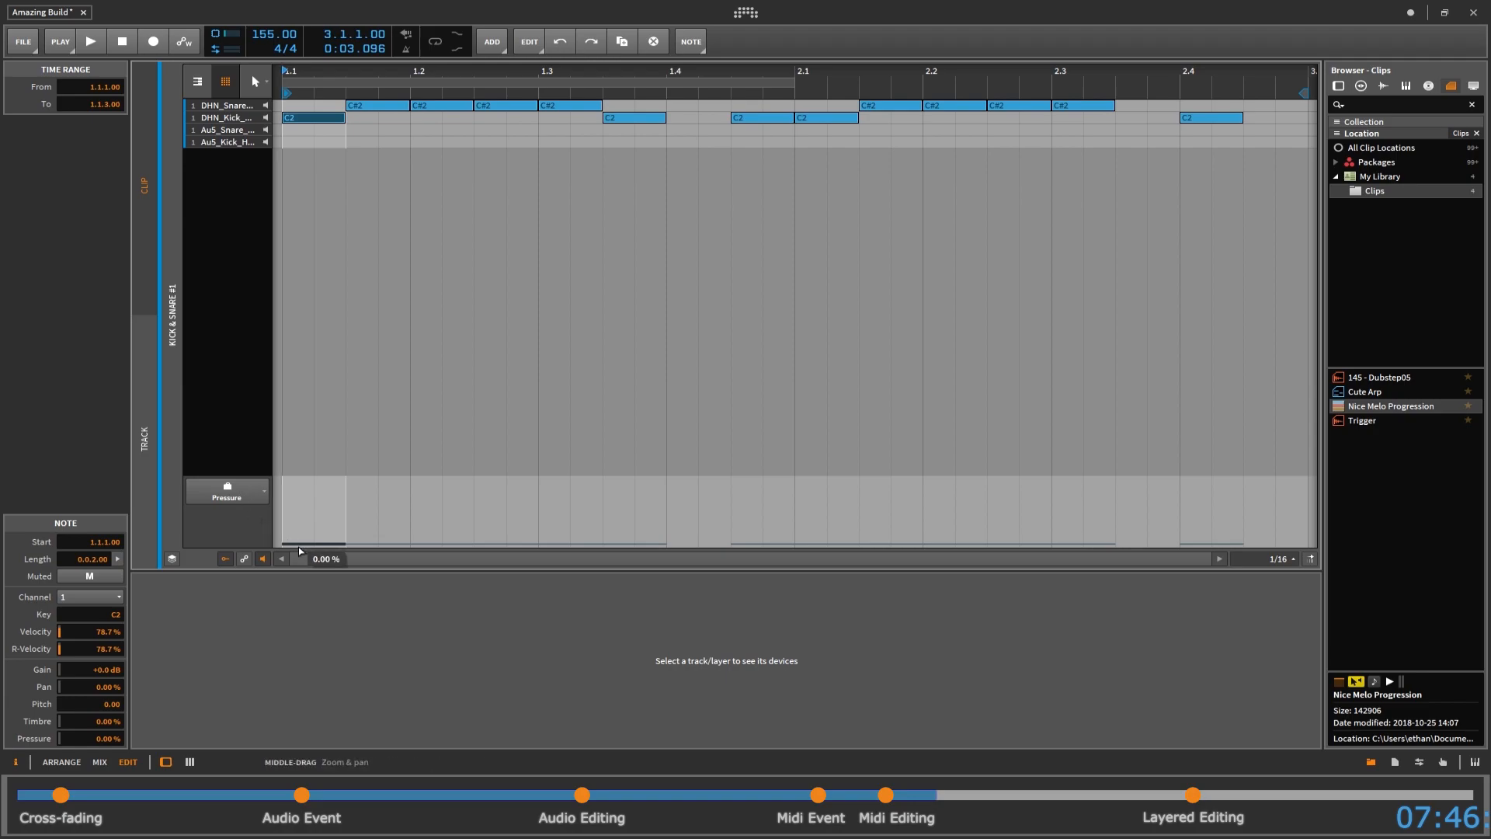
{"action": "left_click", "coordinate": [227, 489]}
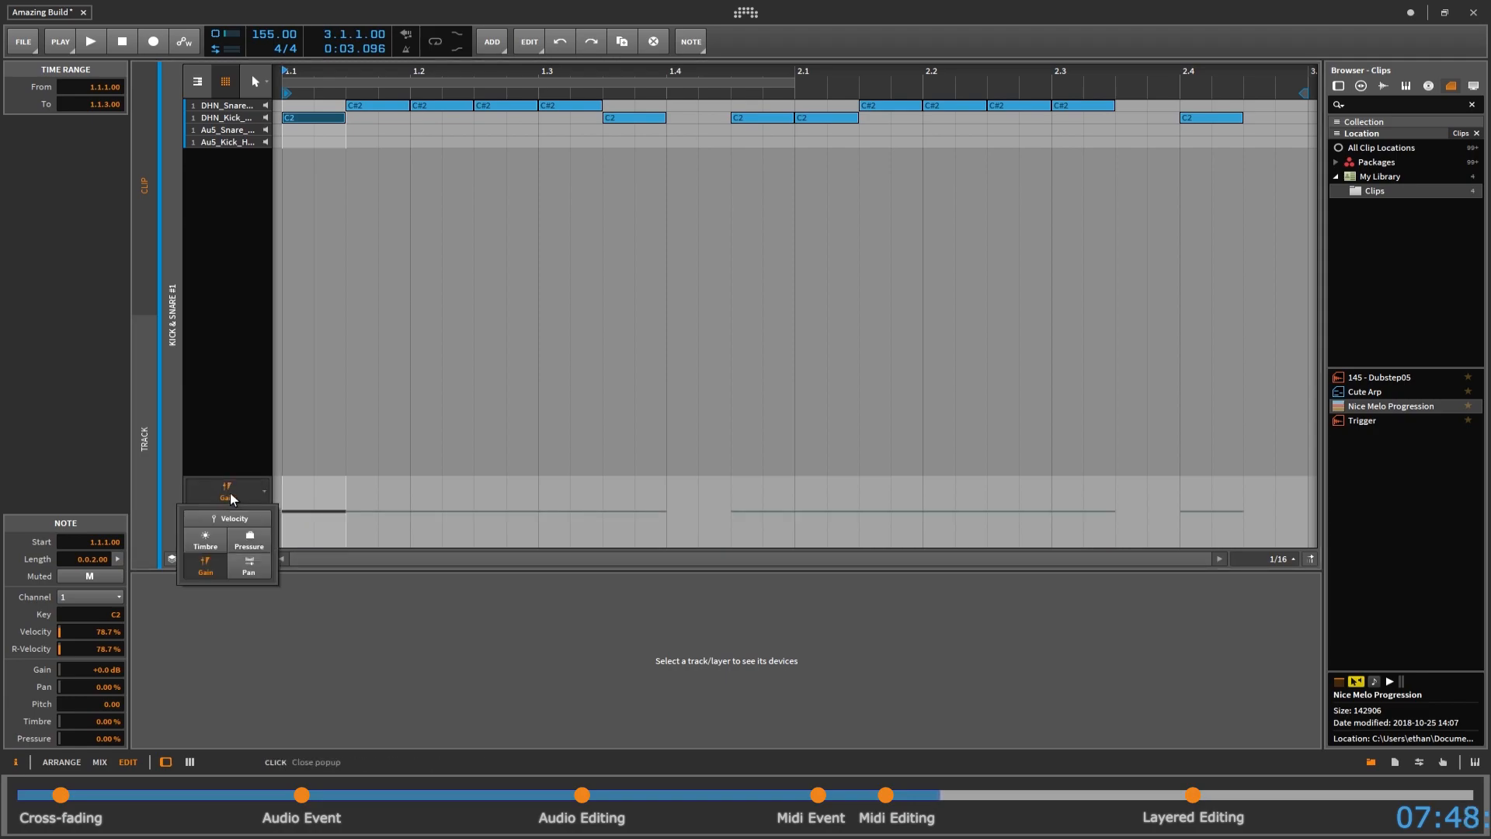
{"action": "left_click", "coordinate": [248, 565]}
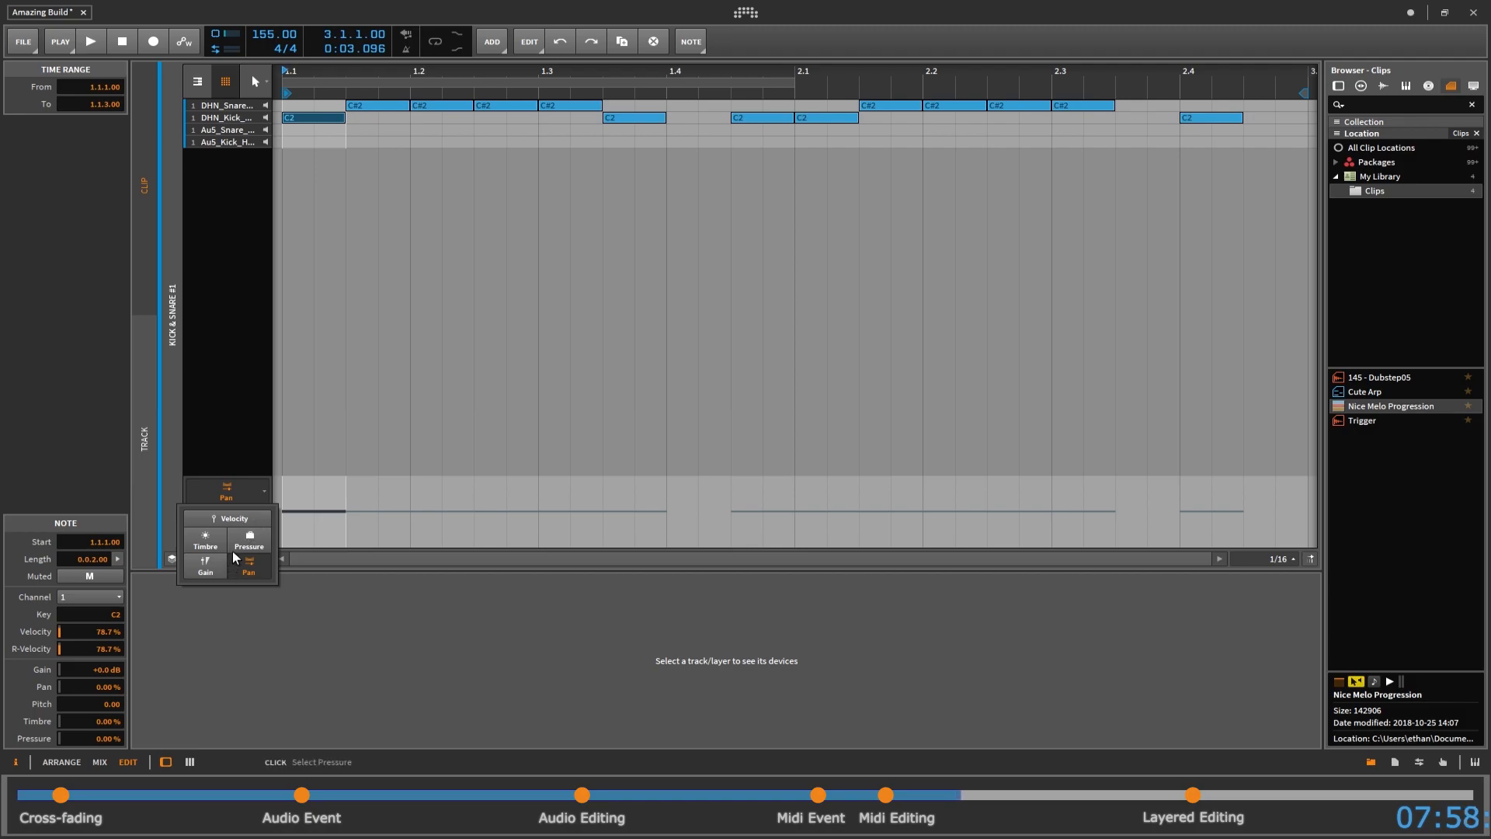
{"action": "left_click", "coordinate": [230, 517]}
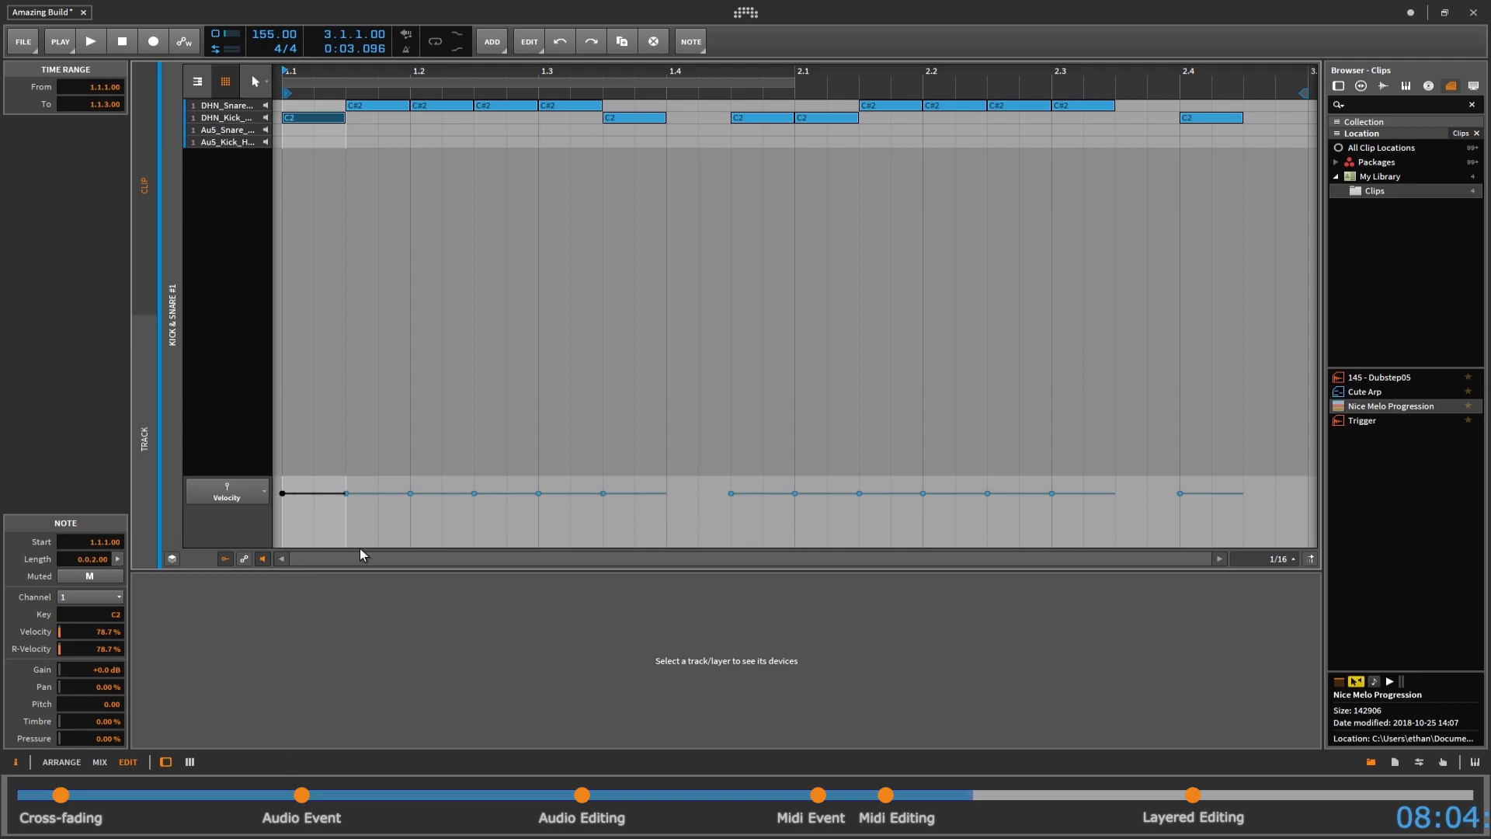
{"action": "left_click", "coordinate": [227, 490]}
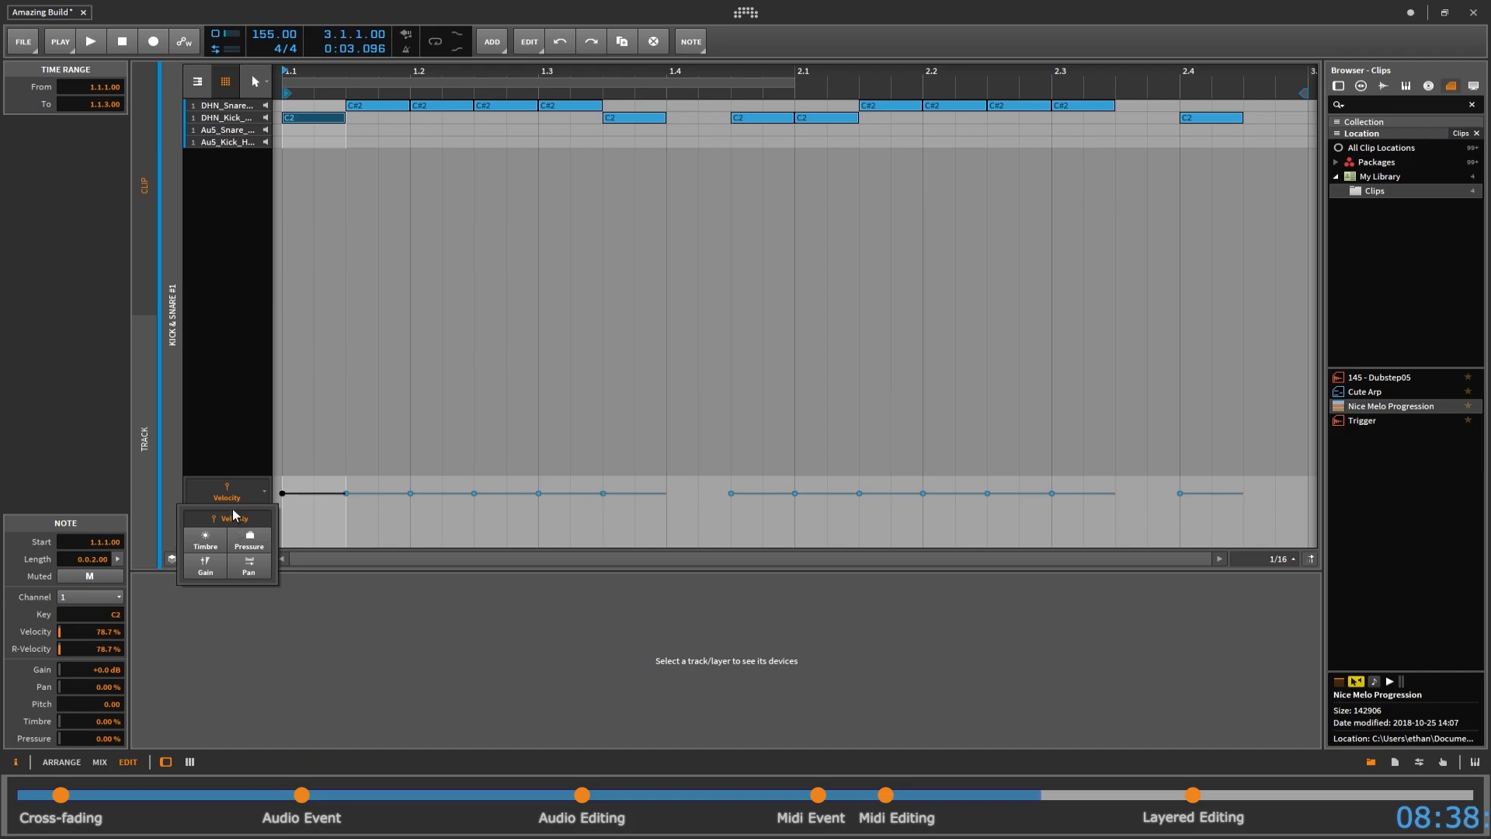
{"action": "left_click", "coordinate": [236, 514]}
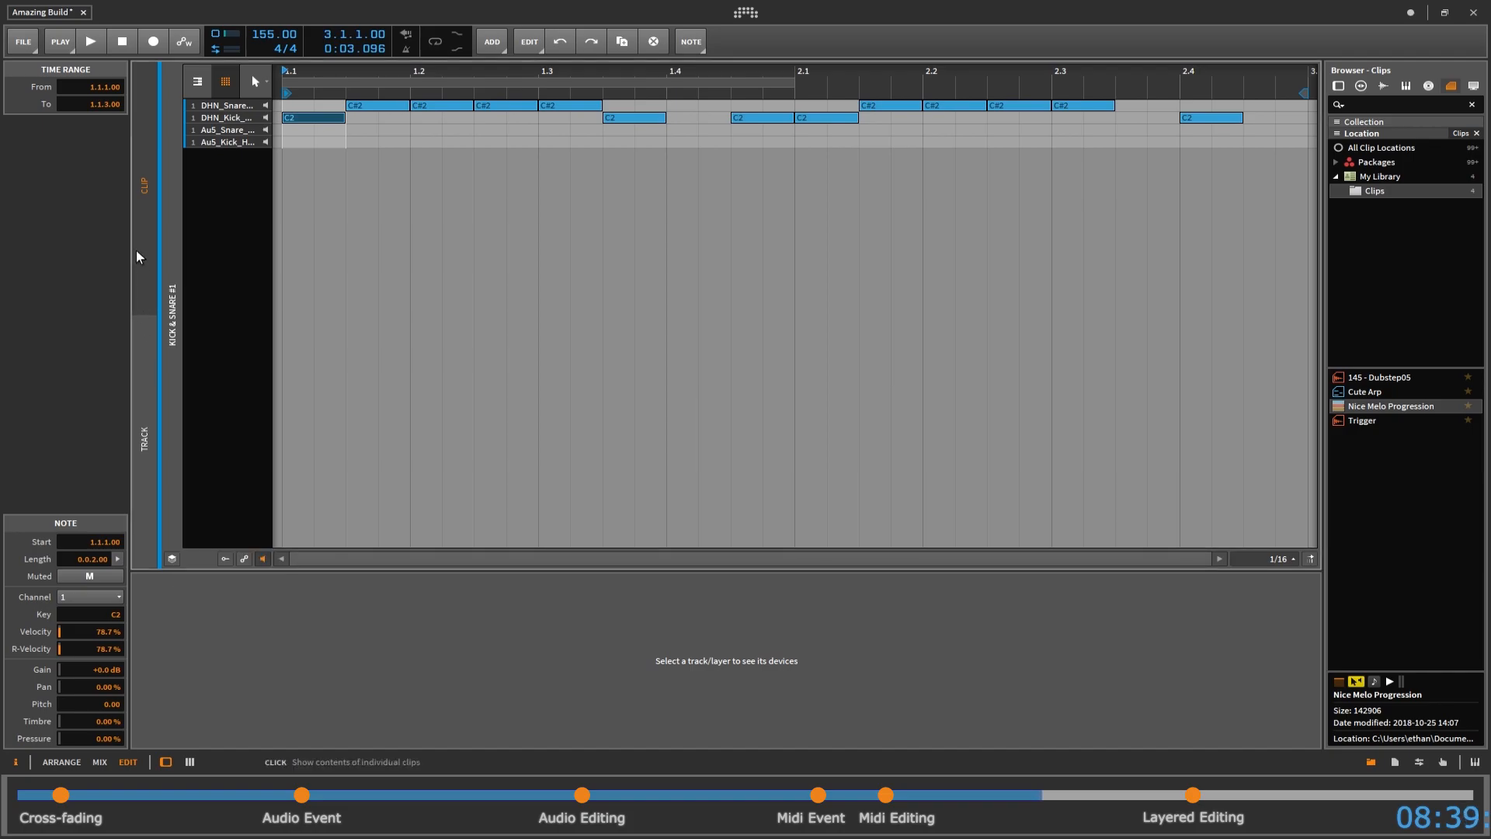
- Show the contents of the whole Kick & Snare track across all its clips
{"action": "left_click", "coordinate": [142, 355]}
{"action": "left_click_drag", "start_coordinate": [293, 72], "coordinate": [365, 167]}
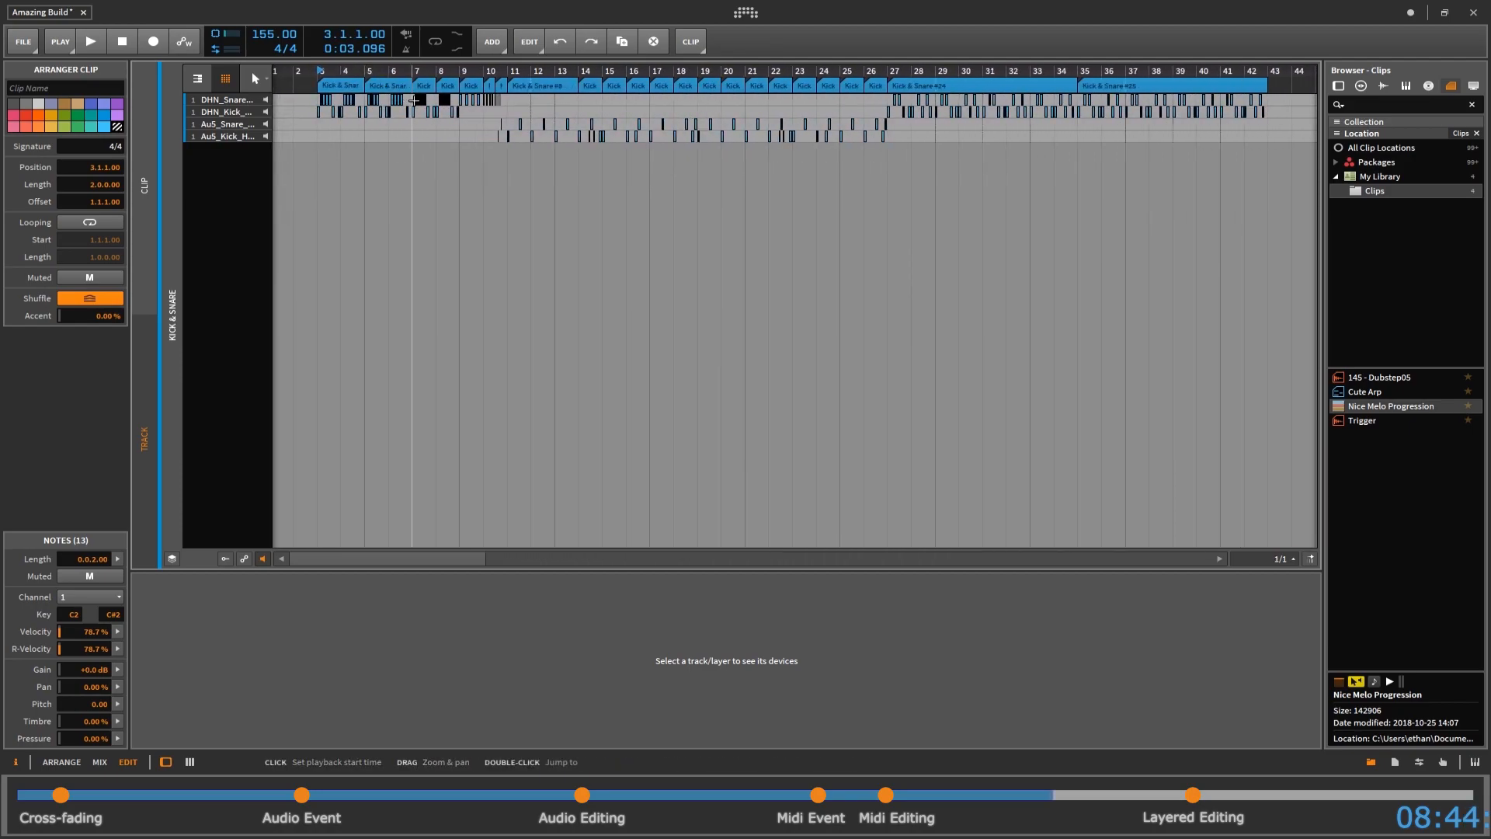
{"action": "left_click", "coordinate": [408, 142]}
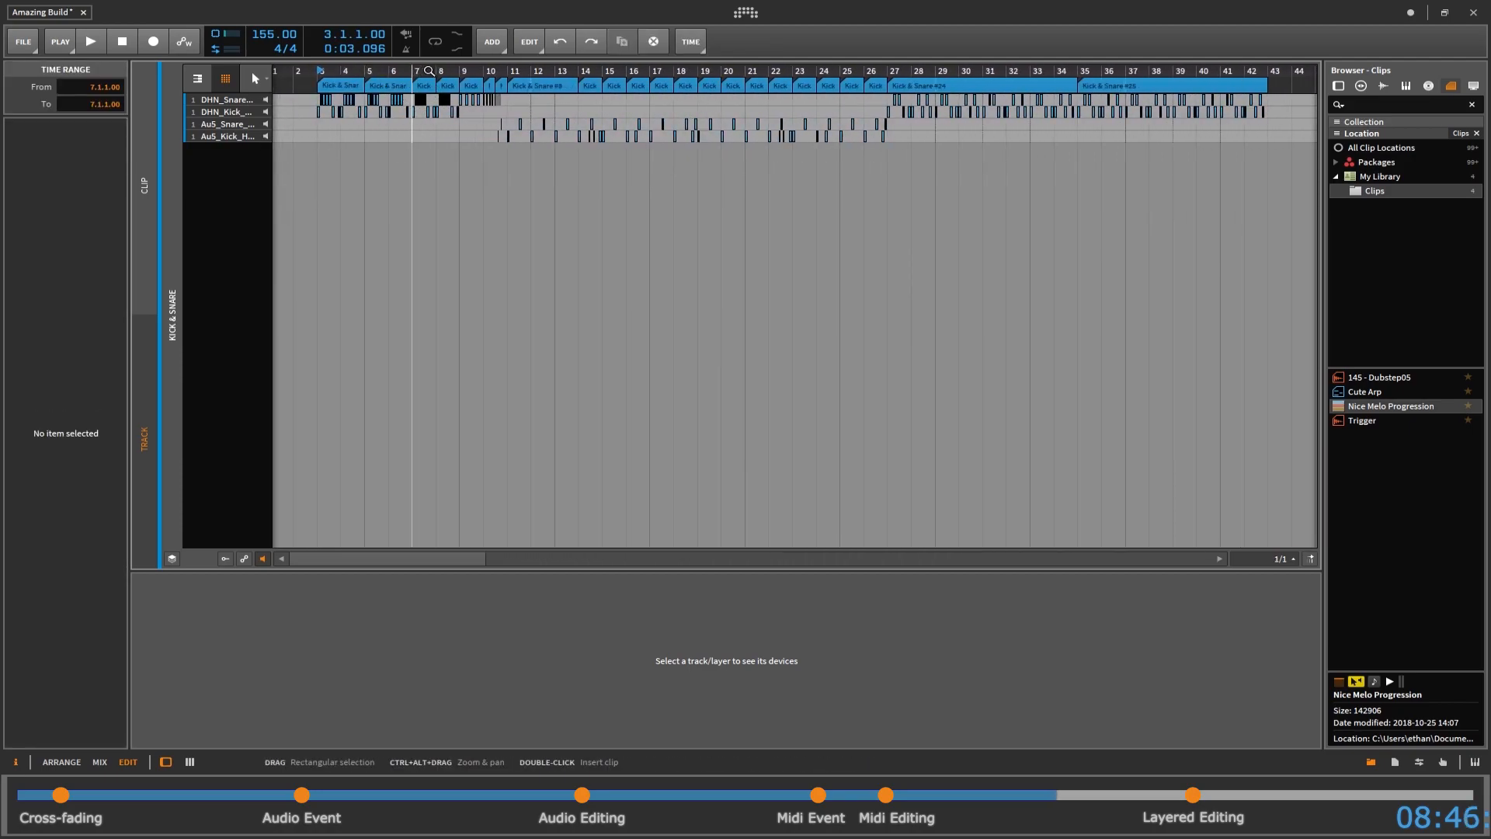
- Try deleting all notes on the Kick & Snare track at once, and undo the deletion
{"action": "double_click", "coordinate": [390, 86]}
{"action": "left_click", "coordinate": [891, 121]}
{"action": "key", "text": "ctrl+a"}
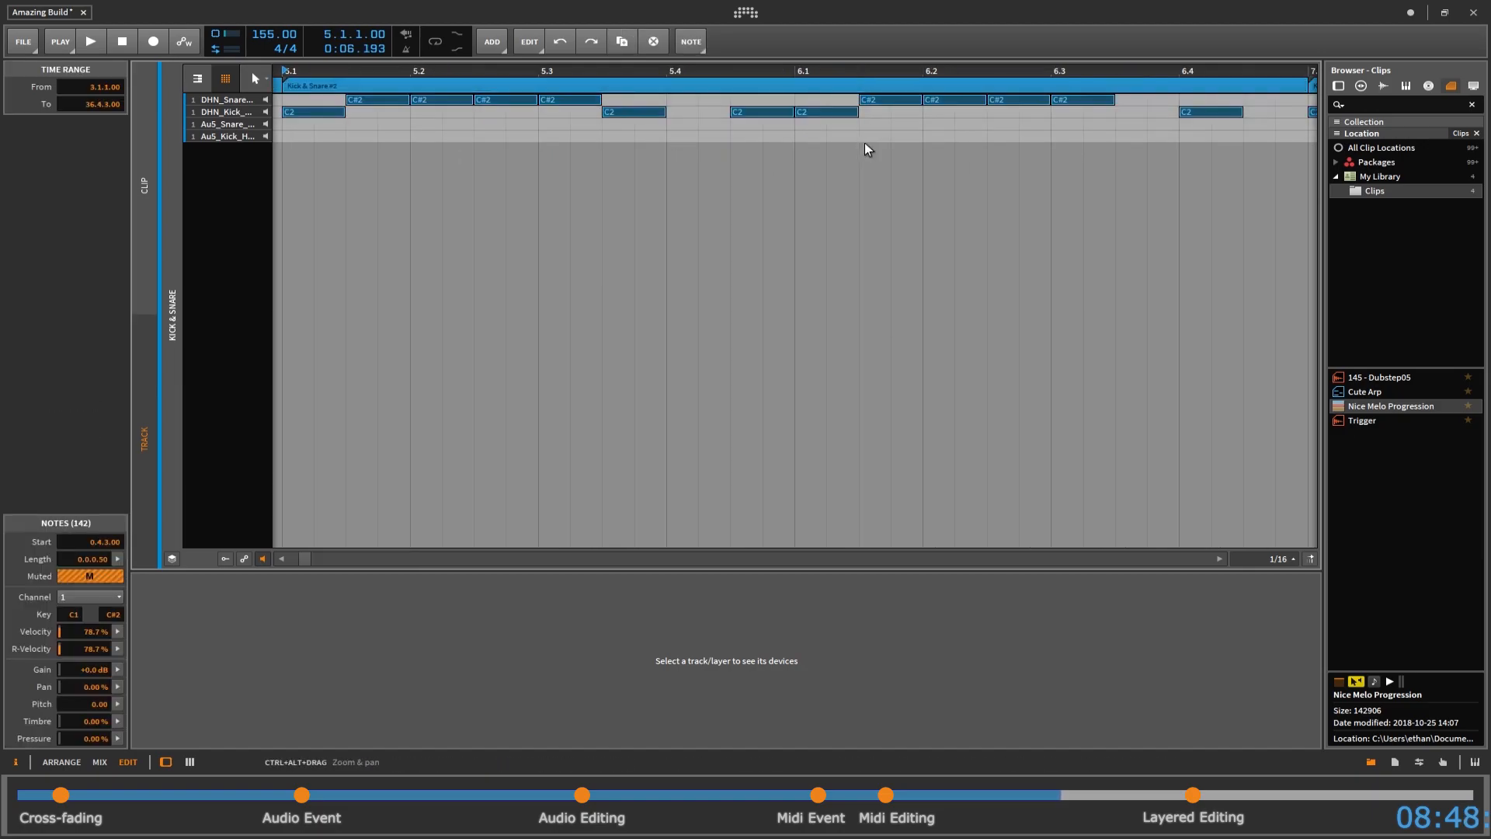
{"action": "key", "text": "Delete"}
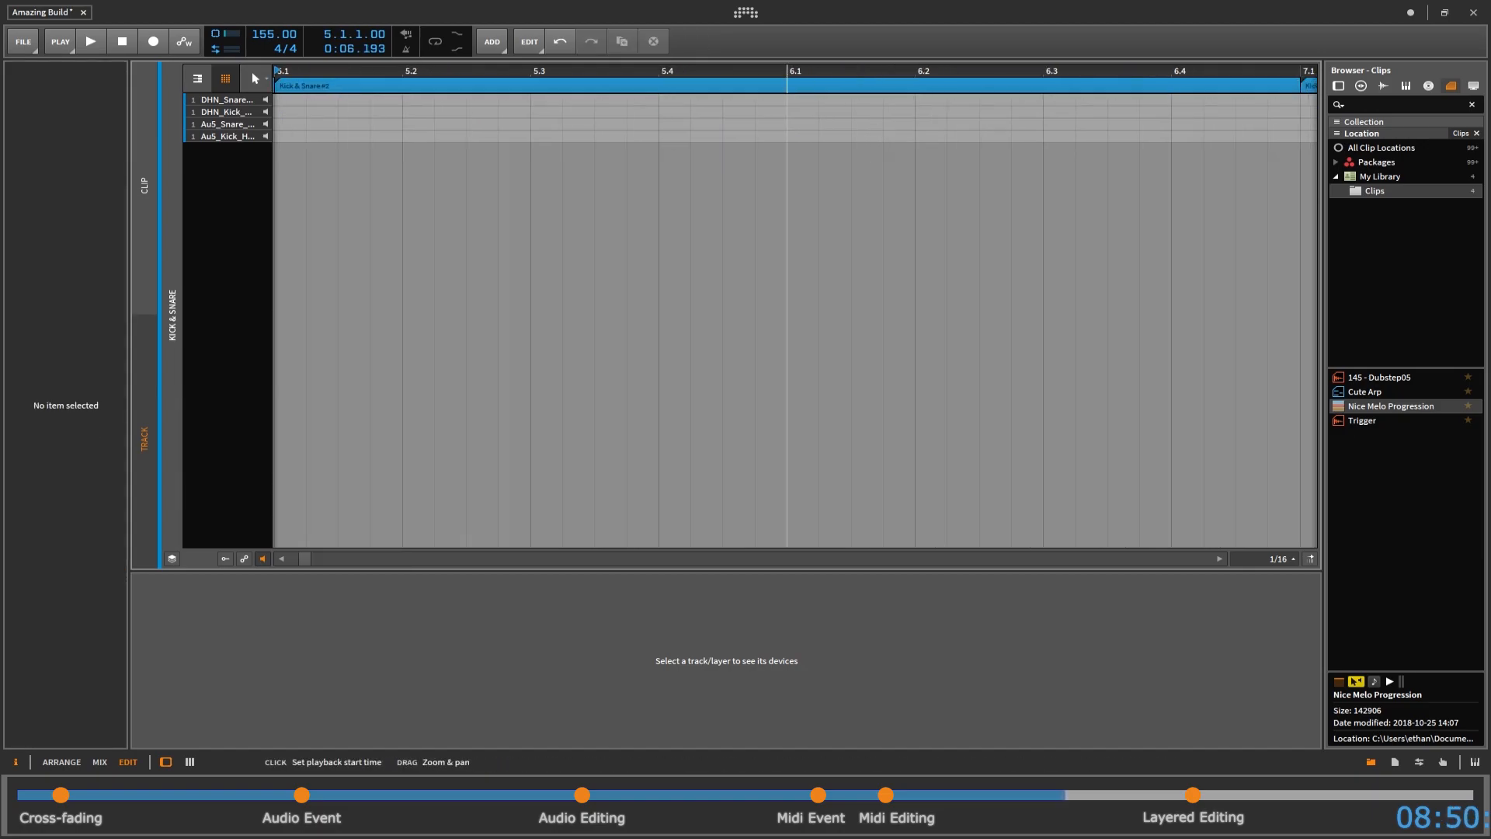
{"action": "left_click_drag", "start_coordinate": [793, 70], "coordinate": [792, 18]}
{"action": "left_click_drag", "start_coordinate": [549, 69], "coordinate": [549, 39]}
{"action": "key", "text": "ctrl+z"}
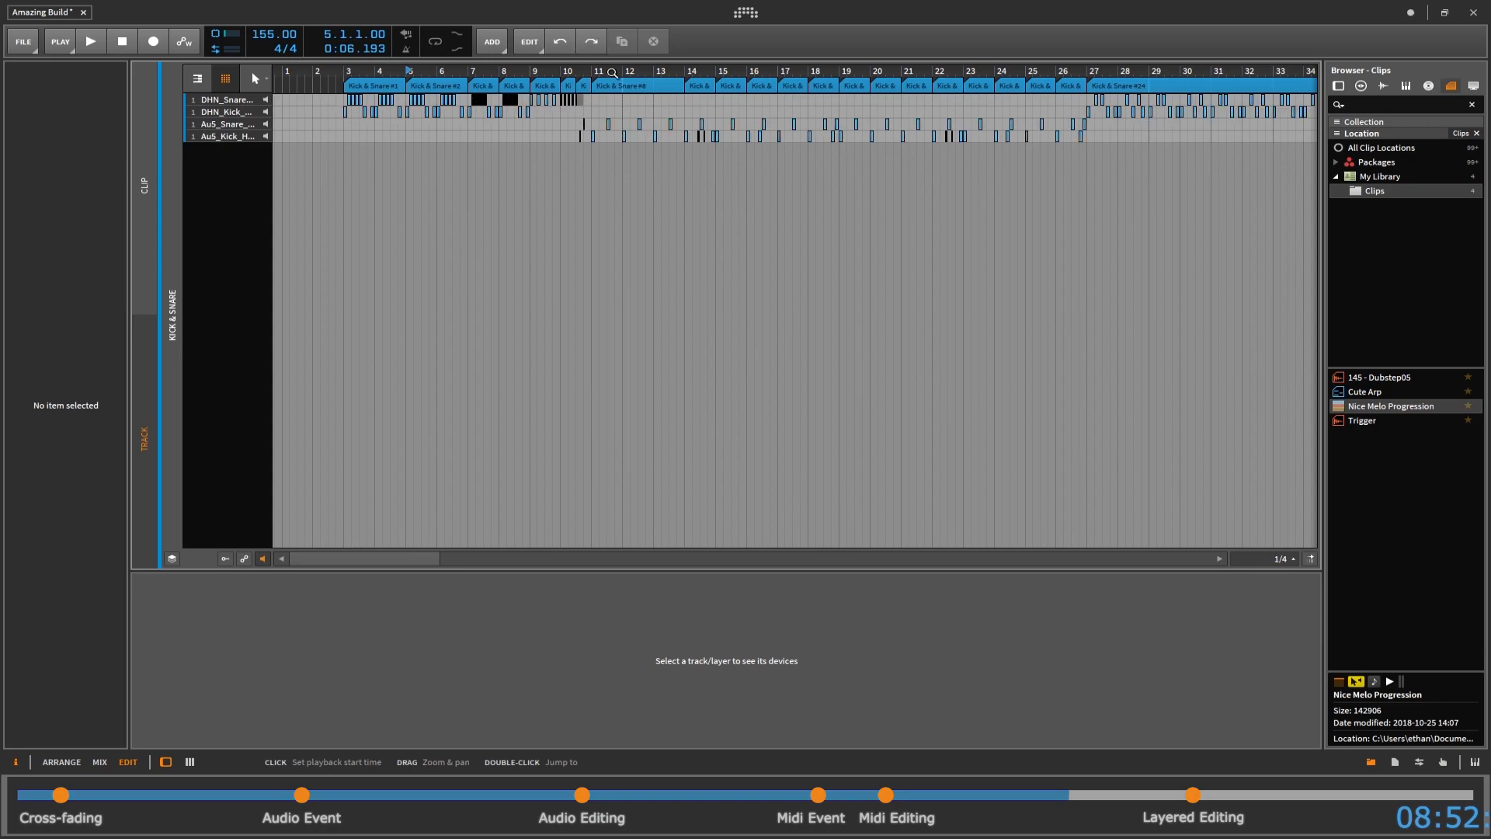
- Return the editor to individual clip contents, showing the full length of the Kick & Snare #2 clip
{"action": "left_click", "coordinate": [499, 80]}
{"action": "left_click", "coordinate": [136, 175]}
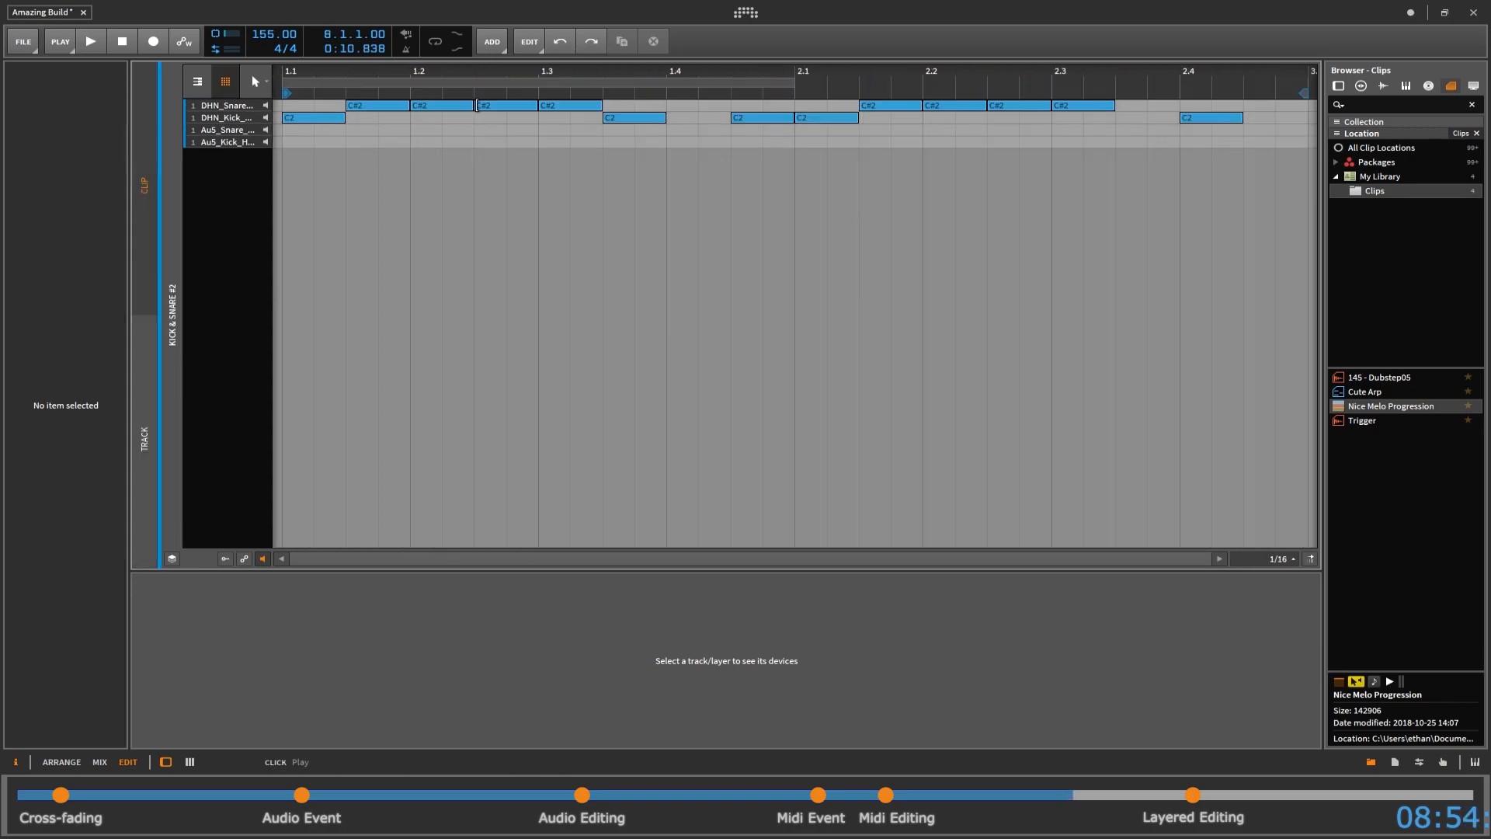
{"action": "mouse_move", "coordinate": [995, 74]}
{"action": "left_mouse_down"}
{"action": "mouse_move", "coordinate": [967, 52]}
{"action": "mouse_move", "coordinate": [676, 27]}
{"action": "mouse_move", "coordinate": [1005, 26]}
{"action": "mouse_move", "coordinate": [570, 27]}
{"action": "mouse_move", "coordinate": [667, 26]}
{"action": "mouse_move", "coordinate": [749, 70]}
{"action": "left_mouse_up"}
{"action": "left_click_drag", "start_coordinate": [948, 91], "coordinate": [947, 92]}
{"action": "left_click_drag", "start_coordinate": [632, 82], "coordinate": [950, 76]}
- Review the note operations and the custom quantize settings for the first C2 note without applying any
{"action": "left_click", "coordinate": [699, 41]}
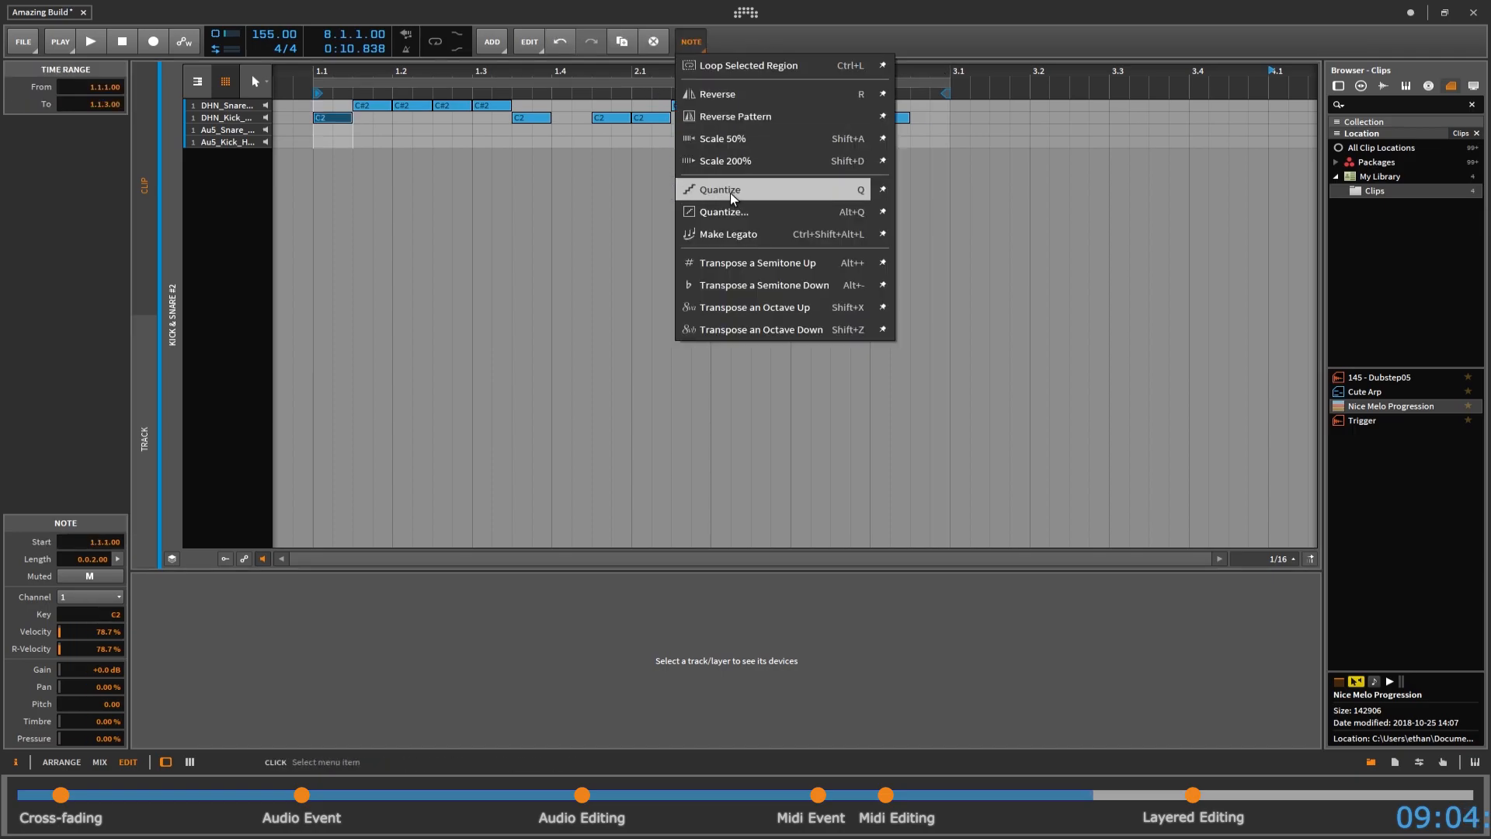
{"action": "left_click", "coordinate": [819, 205]}
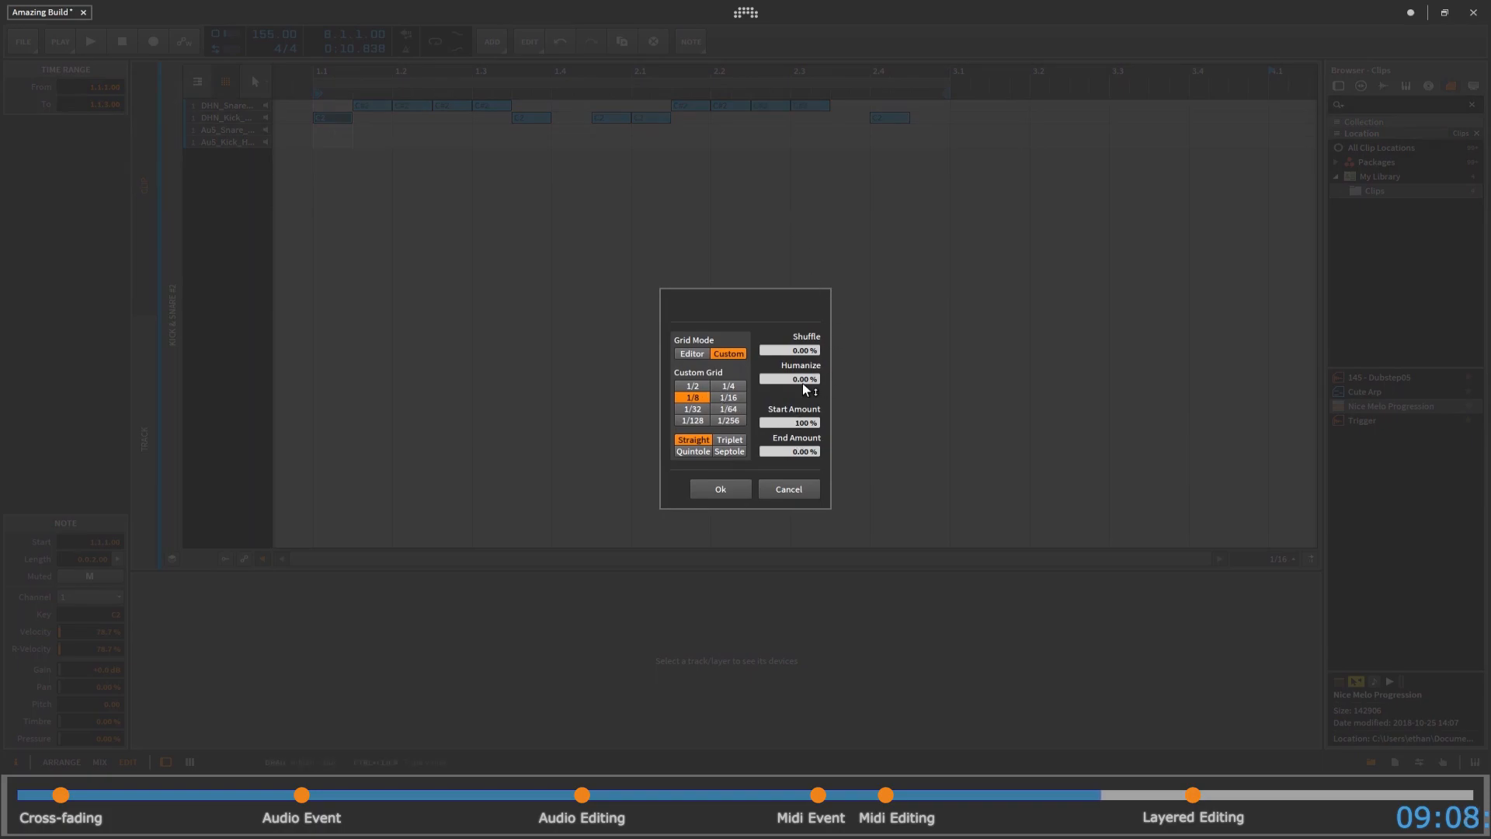
{"action": "left_click", "coordinate": [795, 490]}
{"action": "left_click", "coordinate": [690, 42]}
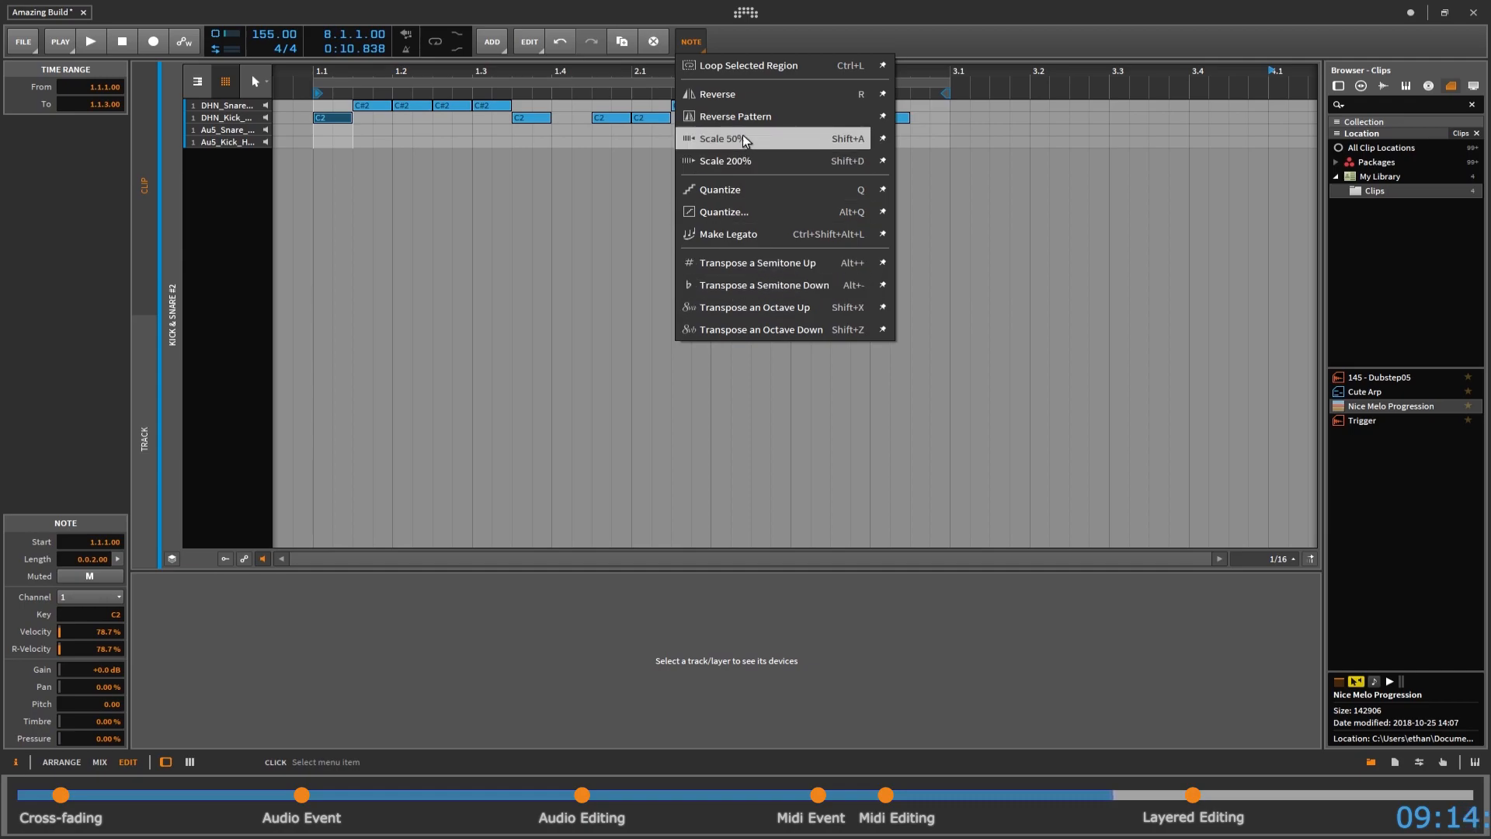
{"action": "left_click", "coordinate": [373, 353]}
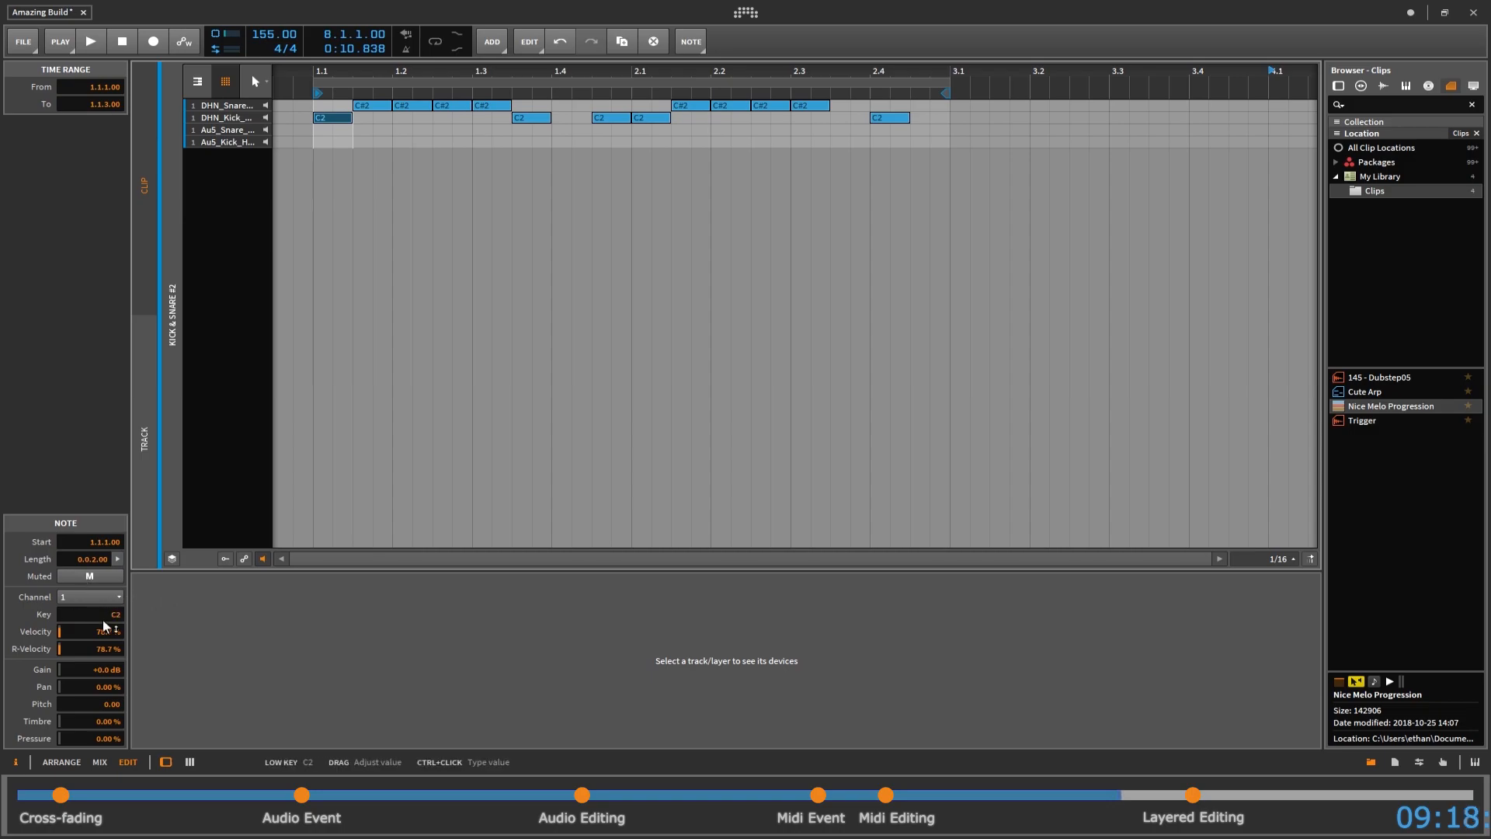
- Select all notes in the Kick & Snare #2 clip and open their velocity histogram
{"action": "left_click", "coordinate": [401, 139]}
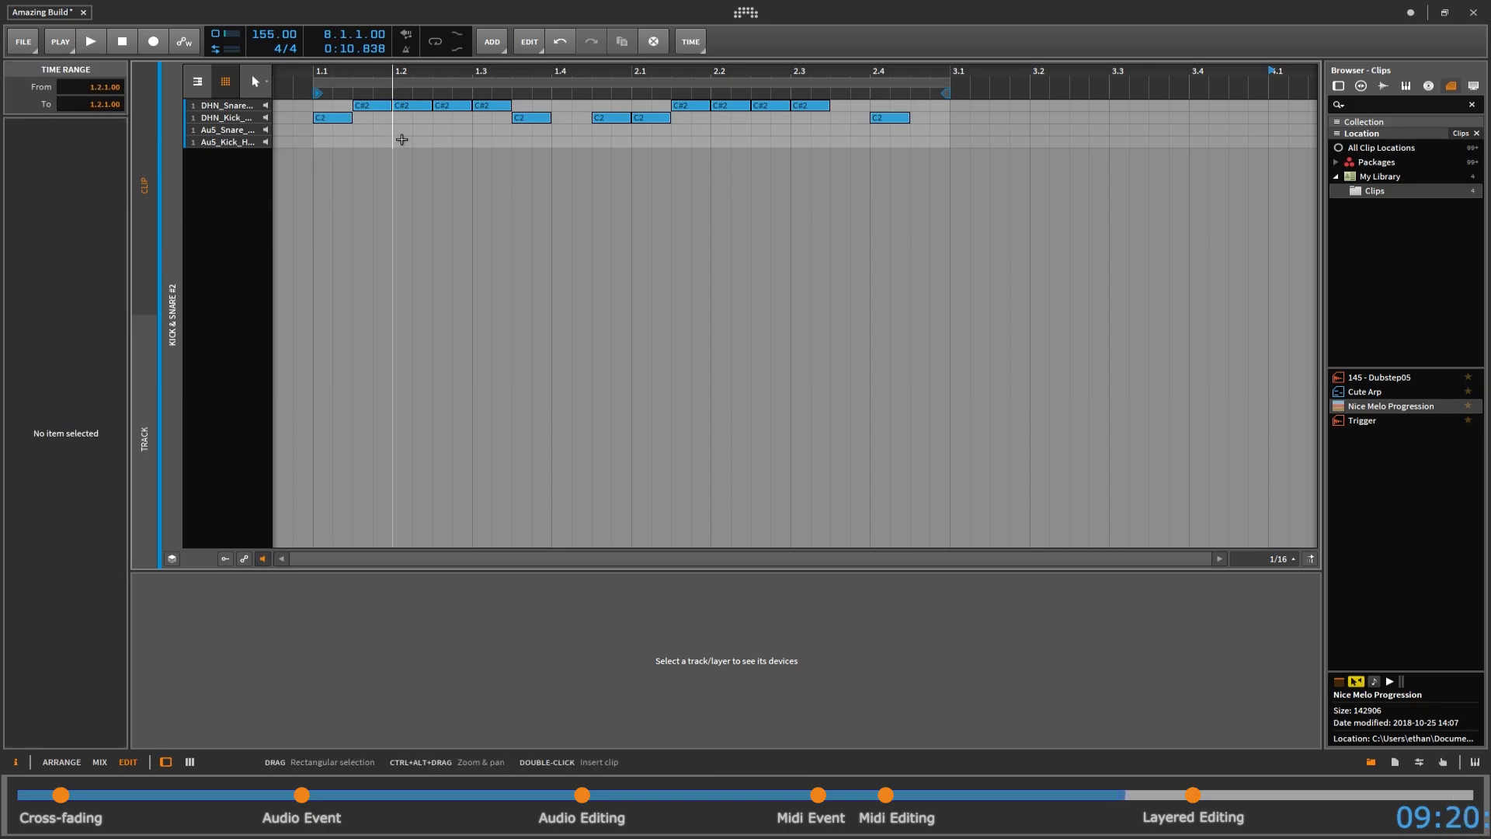
{"action": "key", "text": "ctrl+a"}
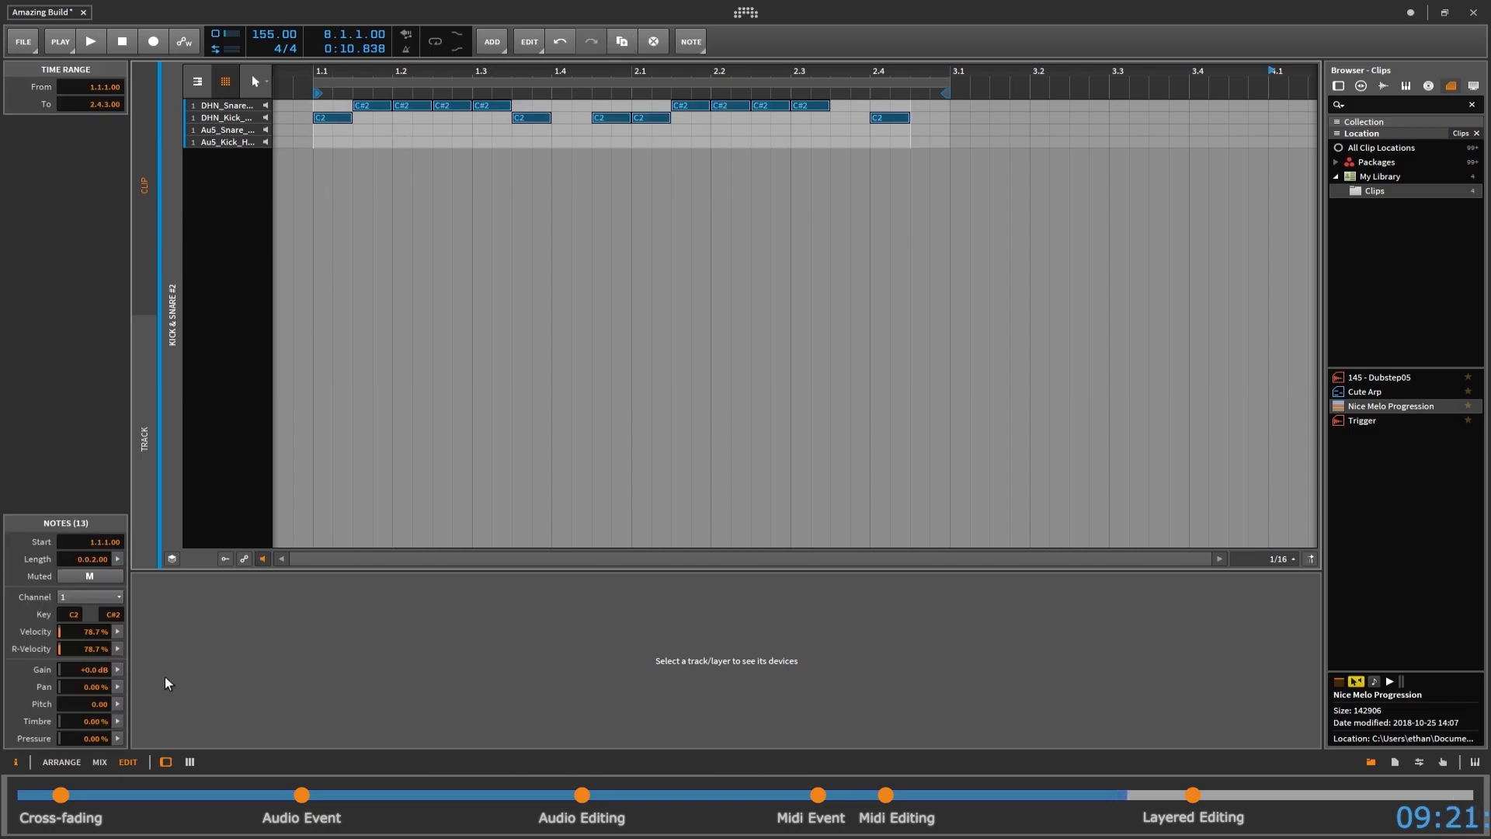
{"action": "left_click", "coordinate": [119, 632]}
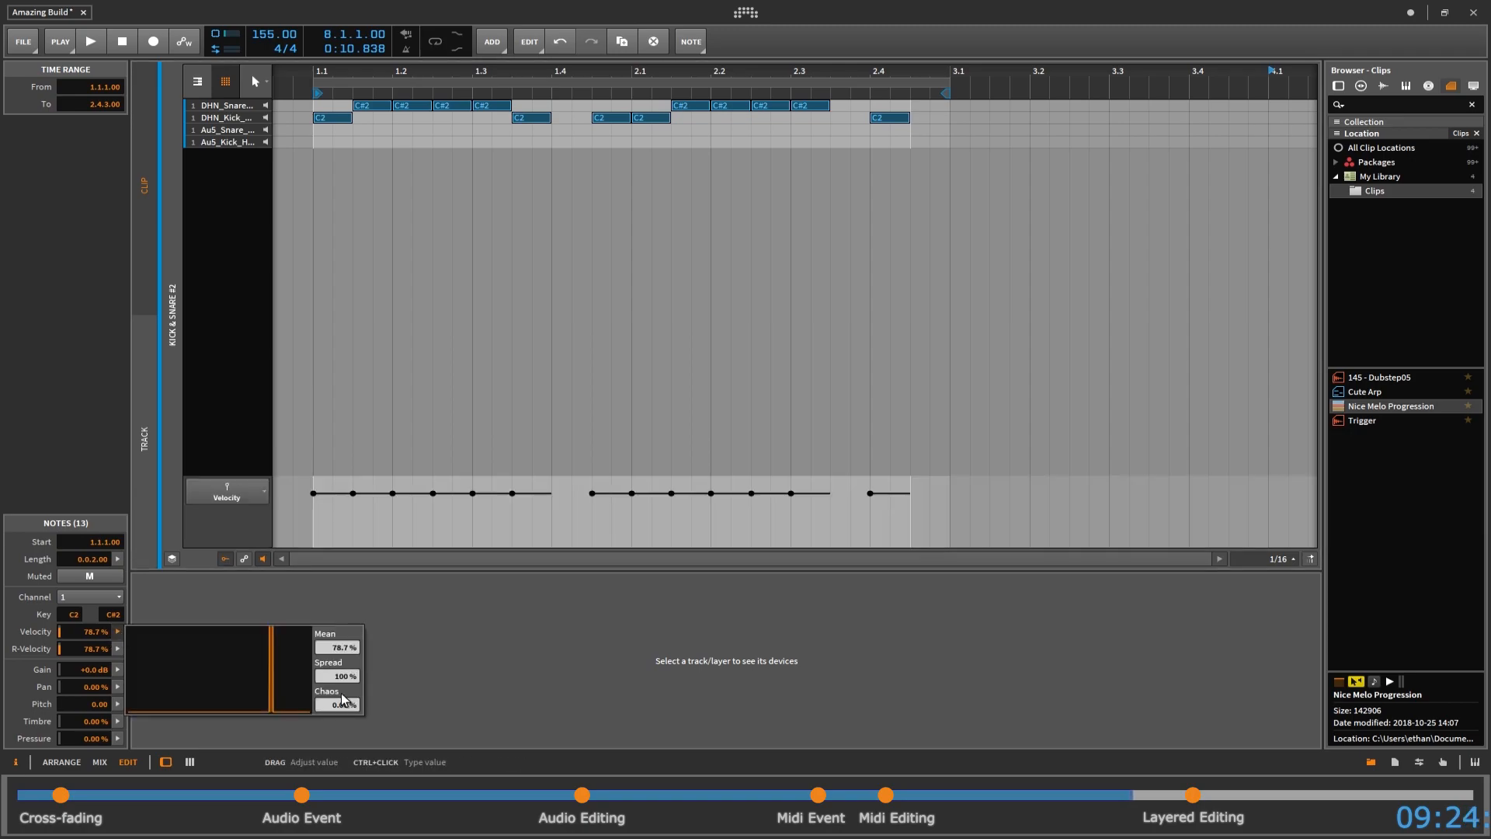
- Try randomizing the selected notes' velocities with Chaos twice, undoing the change each time
{"action": "left_click_drag", "start_coordinate": [337, 704], "coordinate": [337, 658]}
{"action": "key", "text": "ctrl+z"}
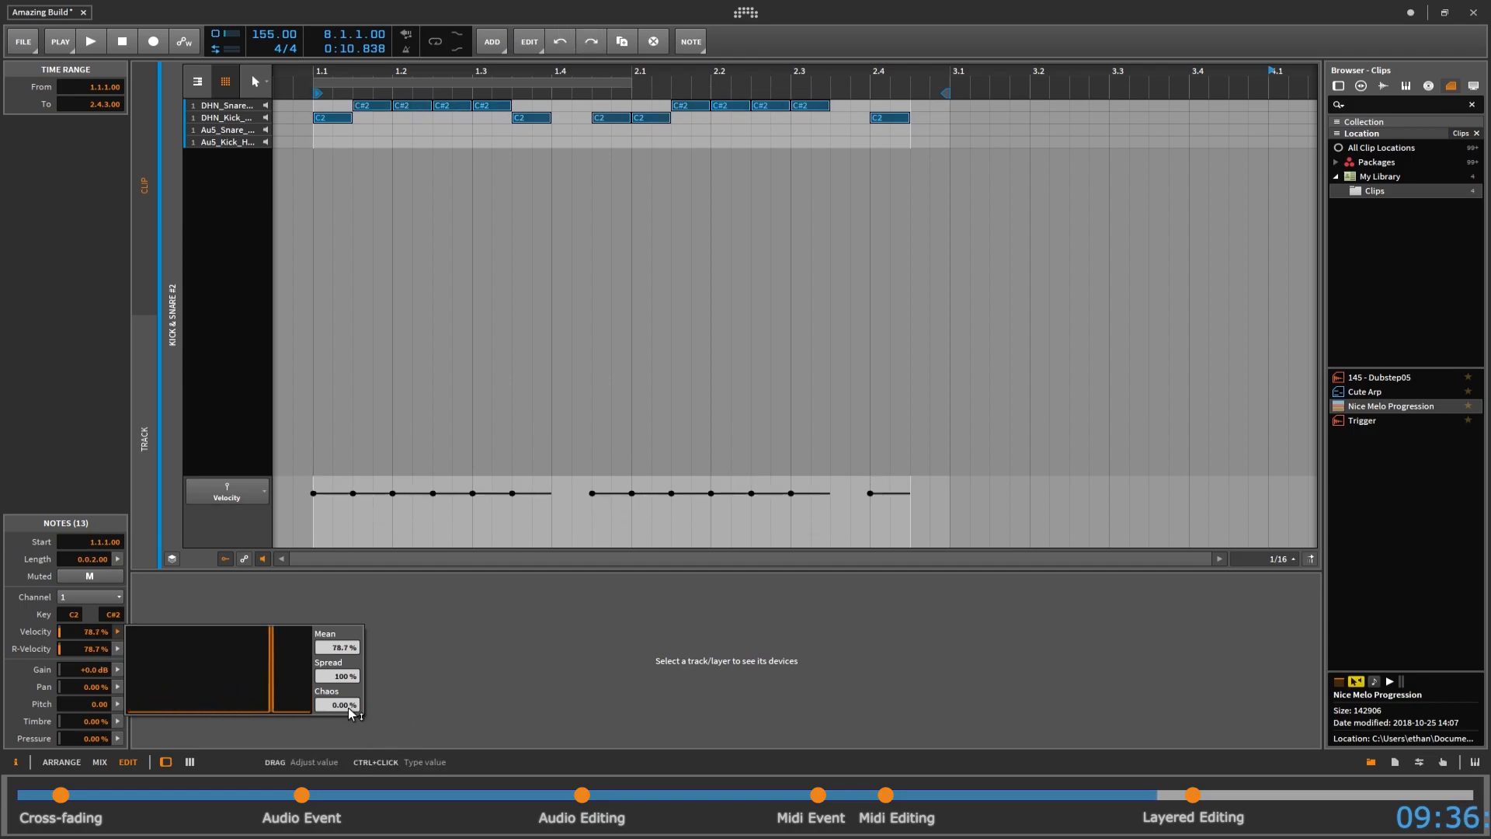
{"action": "left_click_drag", "start_coordinate": [347, 712], "coordinate": [347, 654]}
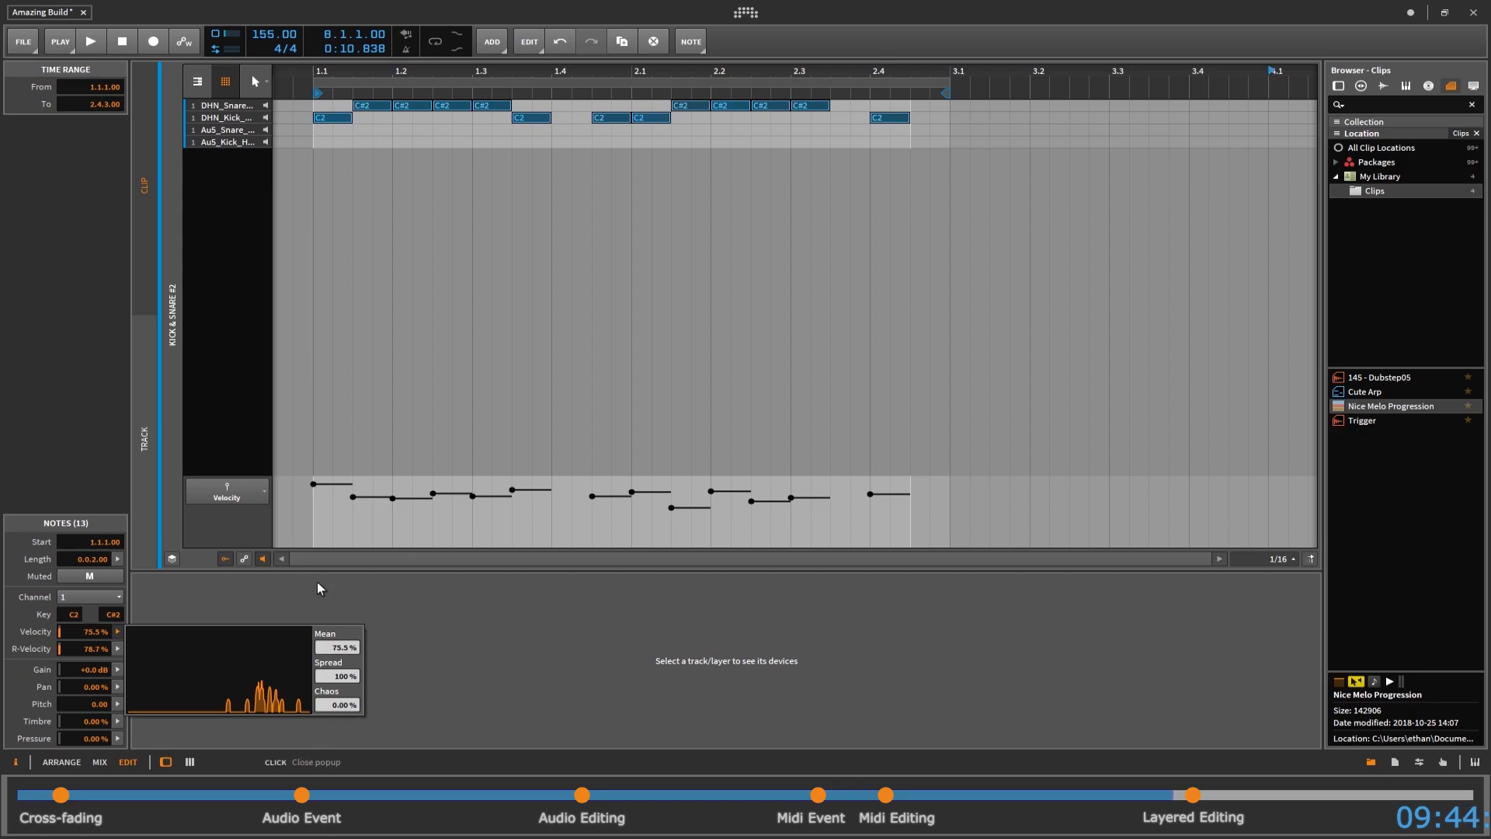
{"action": "key", "text": "ctrl+z"}
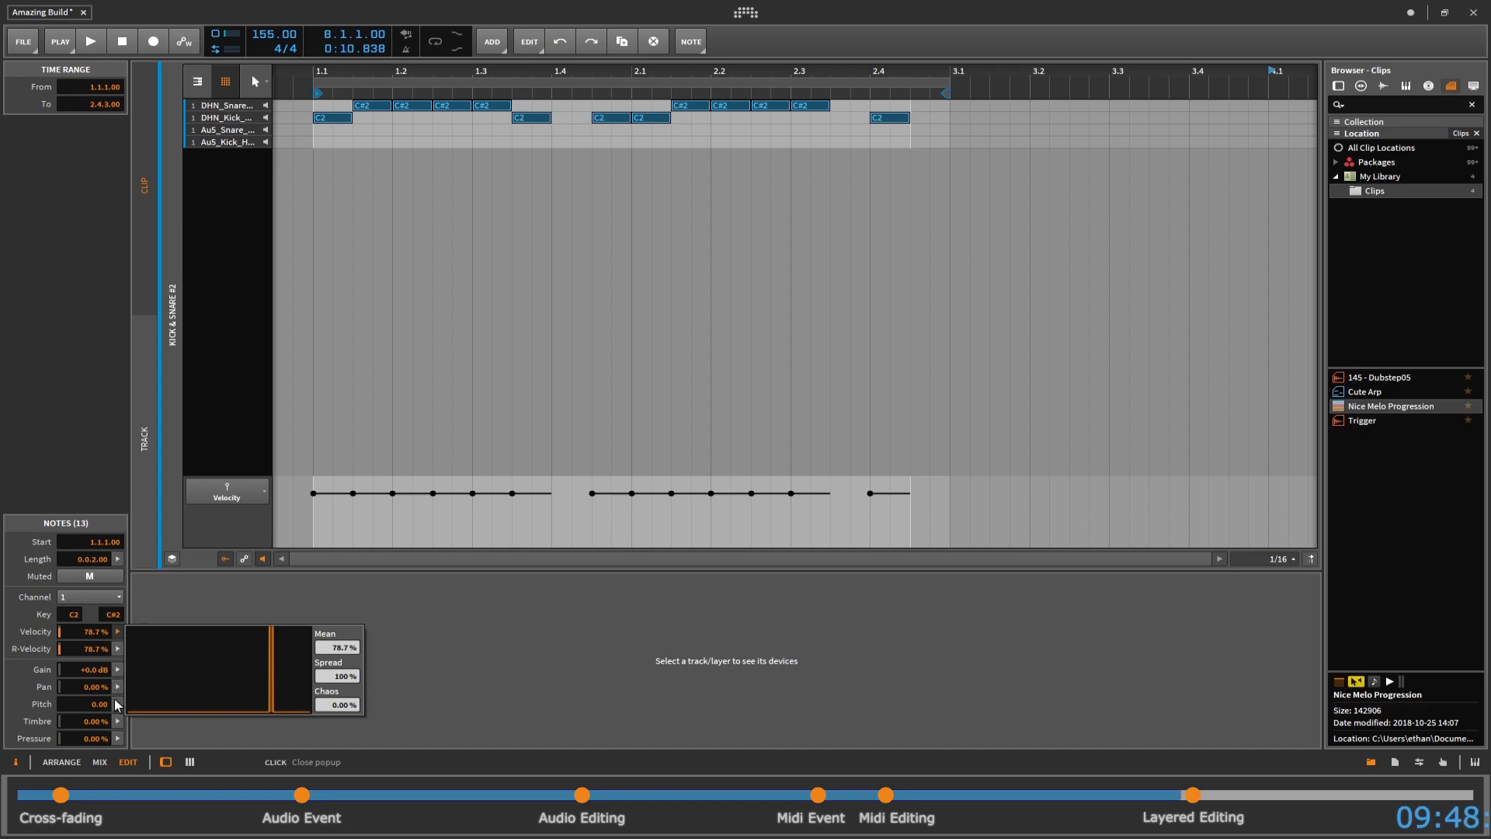
- Close the velocity histogram and examine the Mean, Spread and Chaos settings for the selected notes' Pan
{"action": "left_click", "coordinate": [352, 592]}
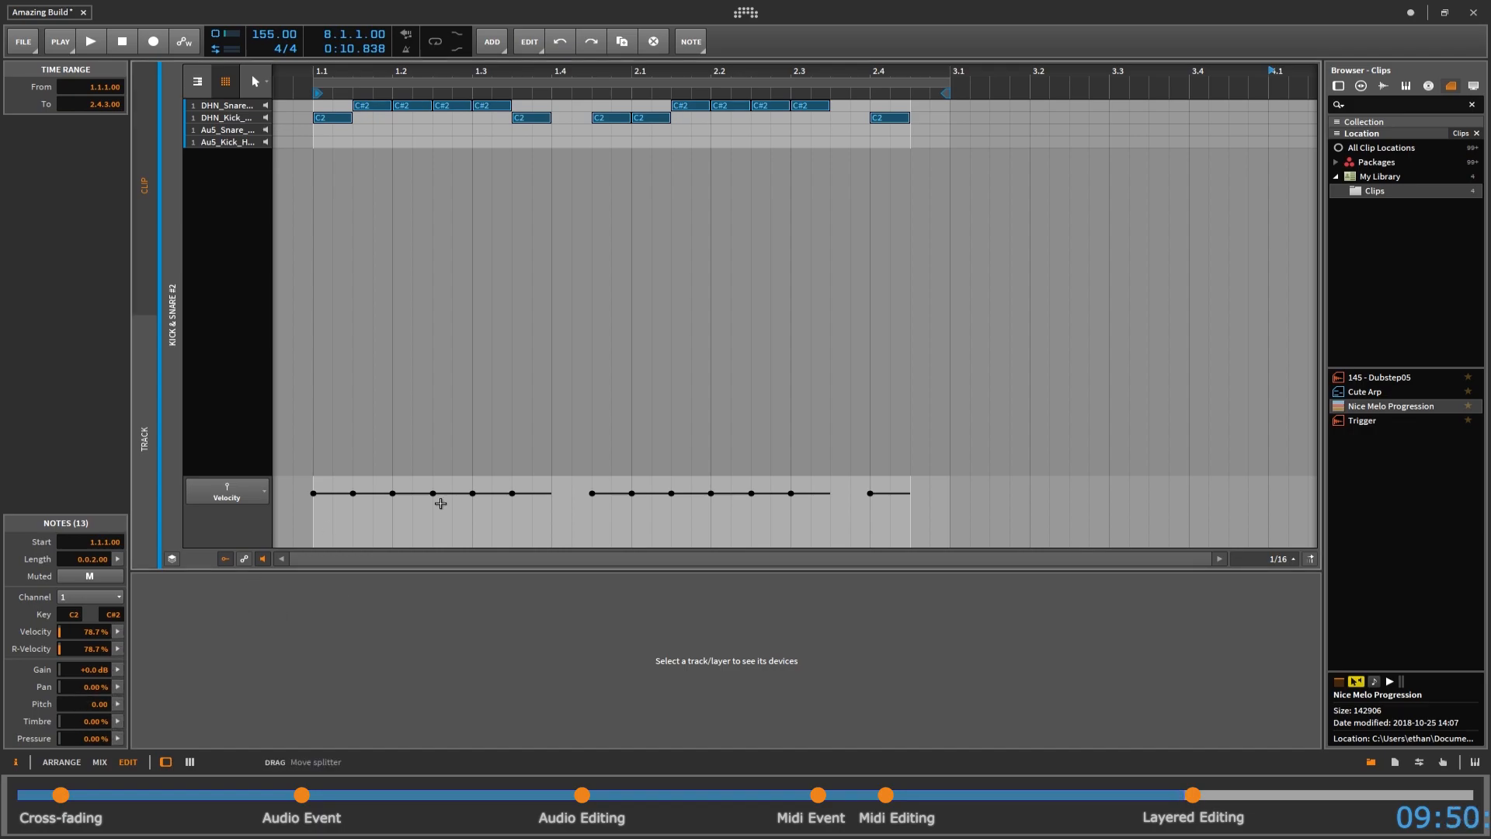
{"action": "left_click", "coordinate": [119, 688]}
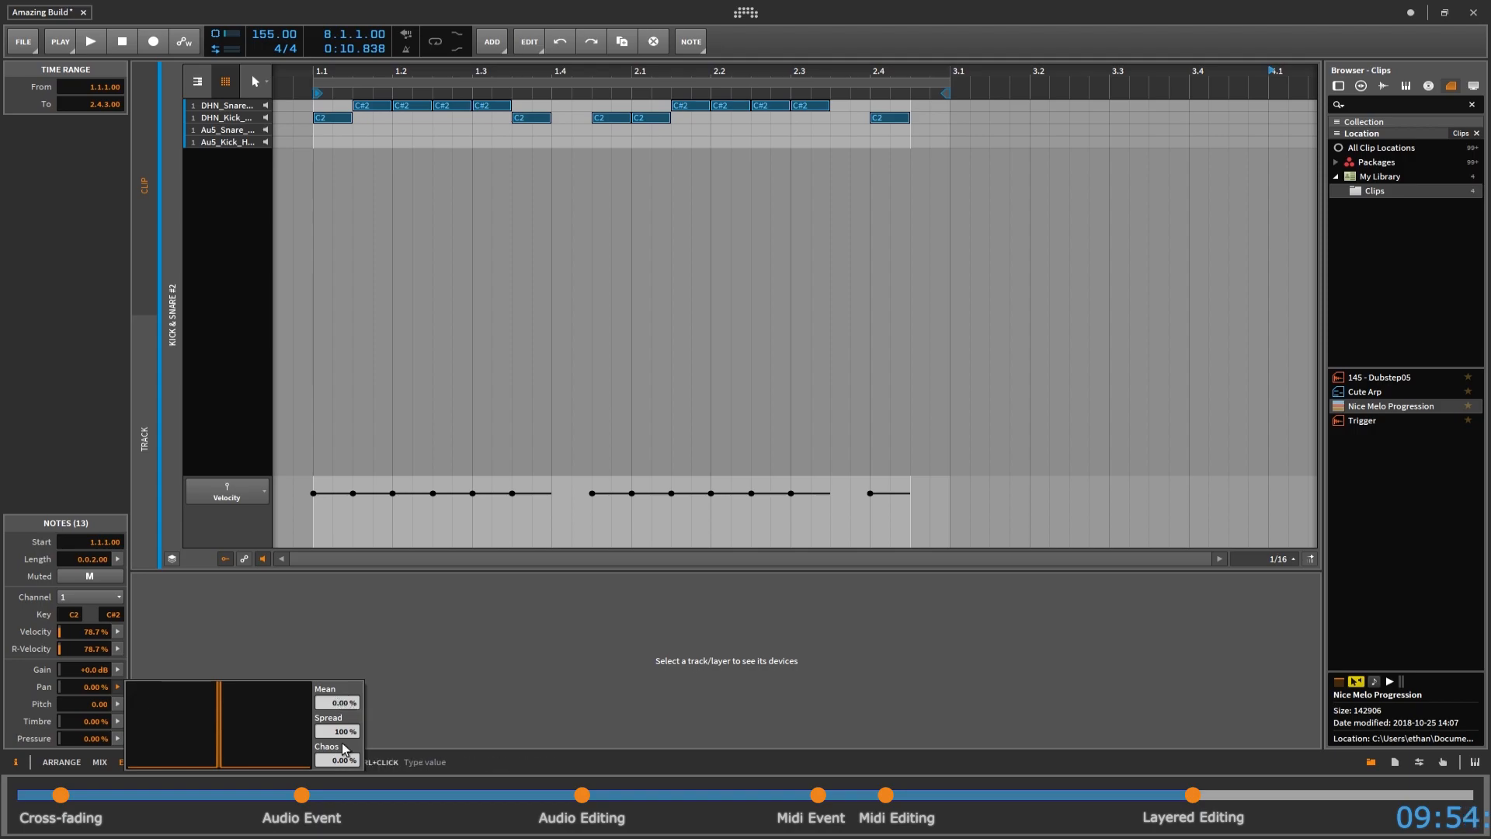
{"action": "left_click", "coordinate": [192, 568]}
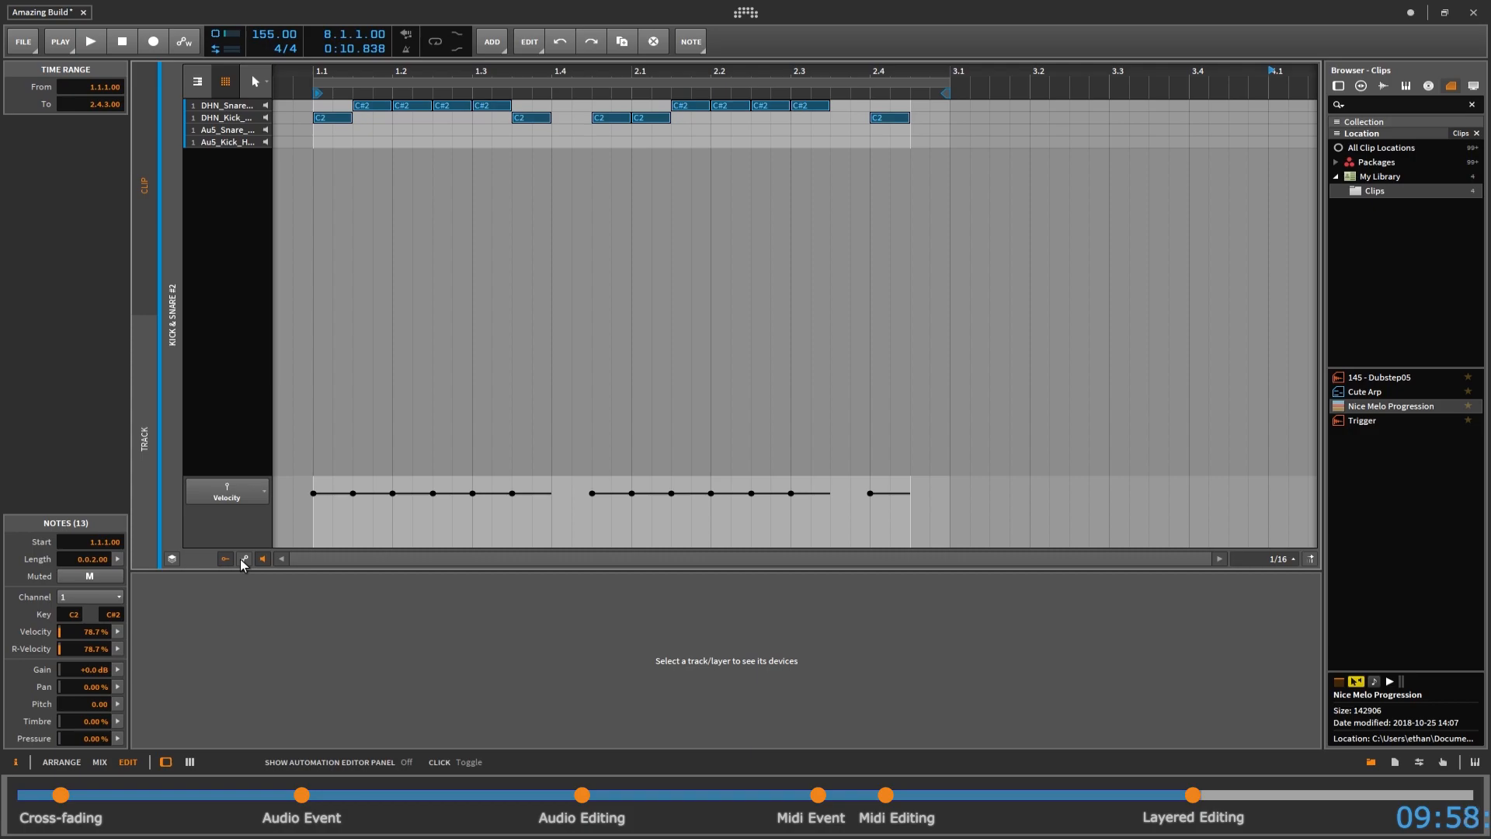
- Turn on layered editing, view the clip's notes by channel, and return to the clips list
{"action": "left_click", "coordinate": [171, 559]}
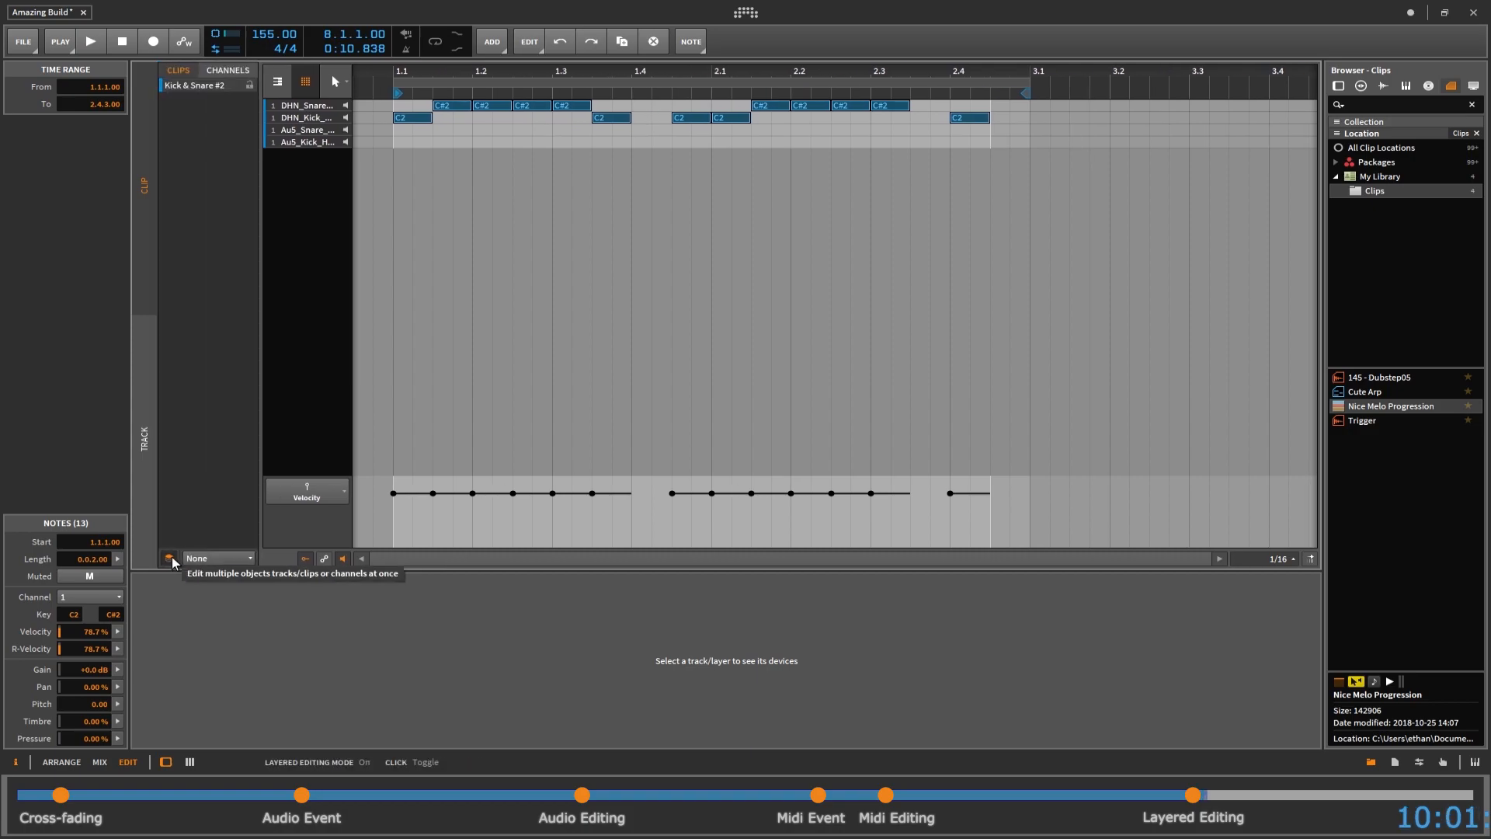
{"action": "left_click", "coordinate": [223, 71]}
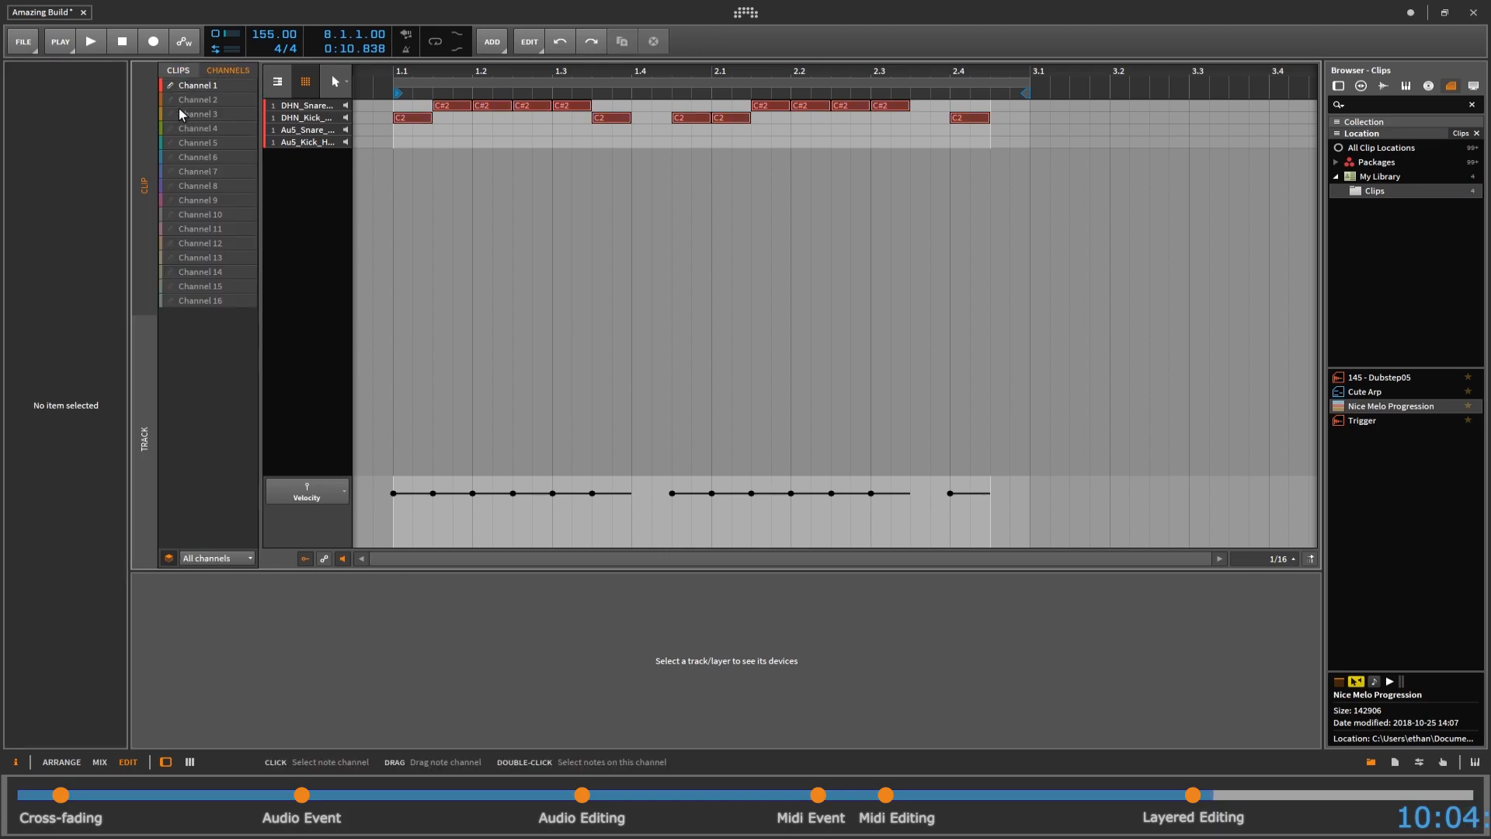
{"action": "left_click", "coordinate": [198, 85]}
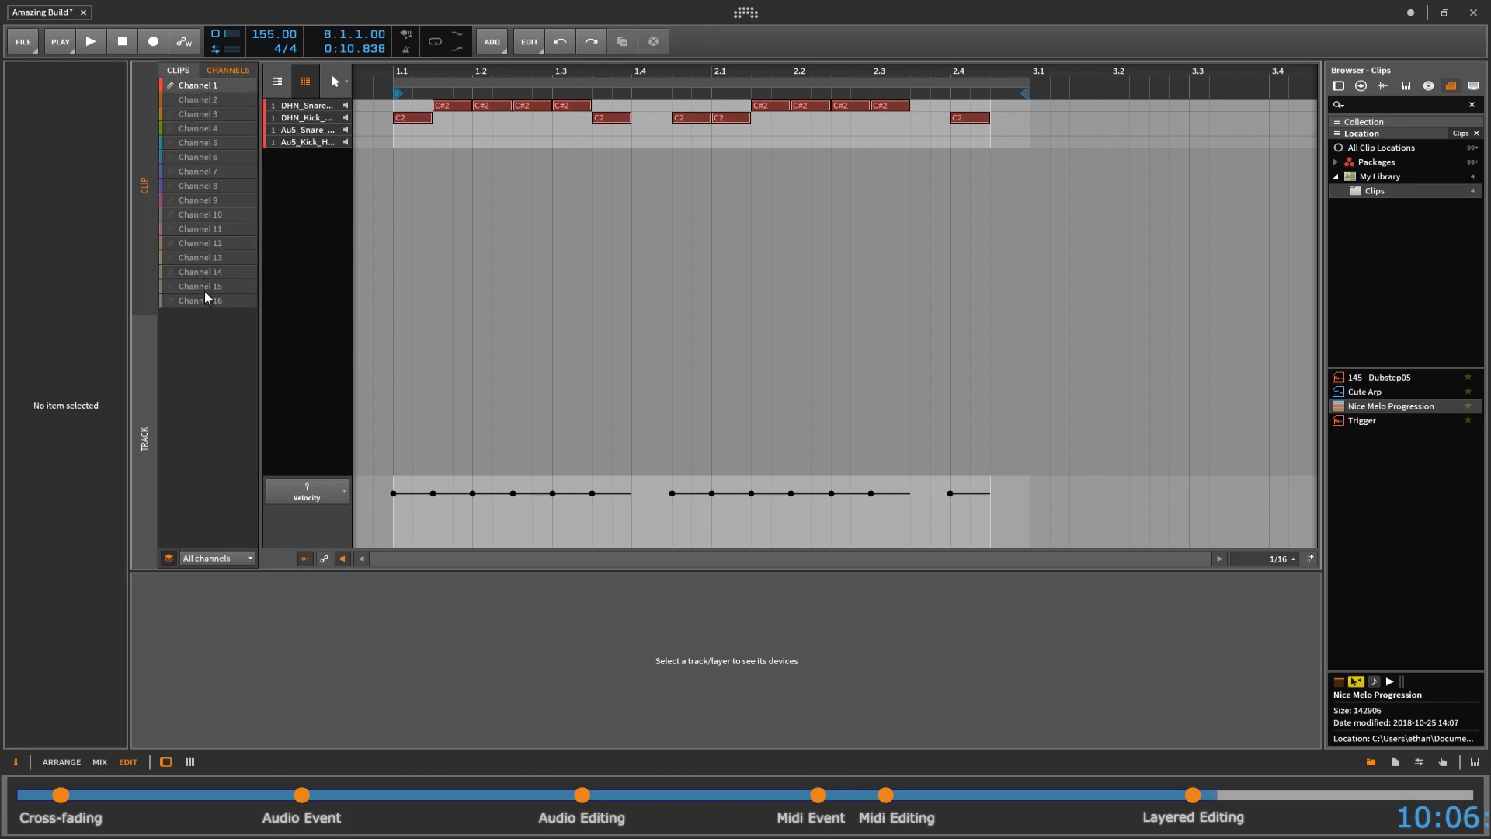
{"action": "left_click", "coordinate": [180, 71]}
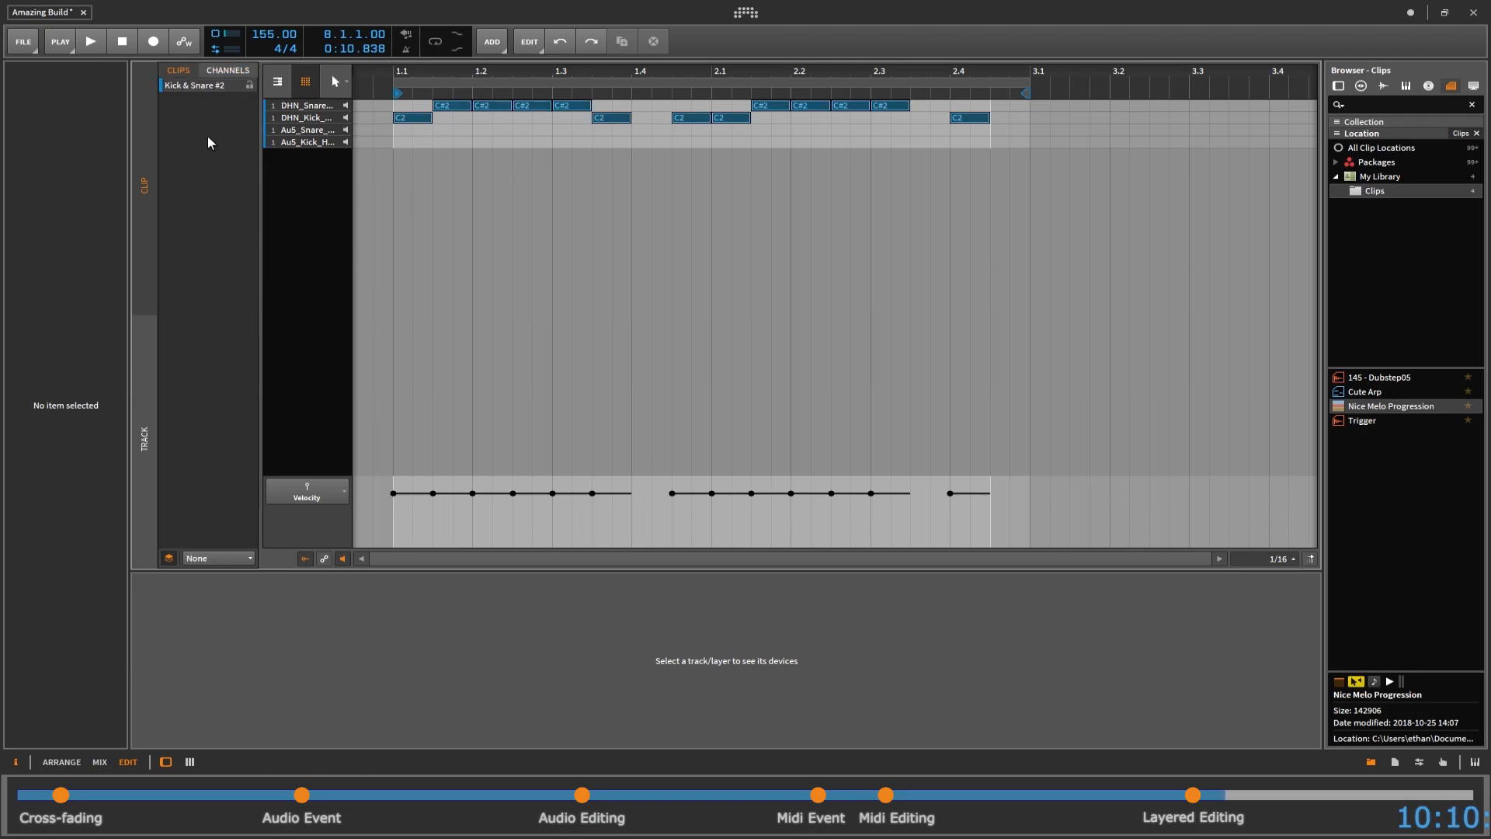
- Switch the layered editor from clips to whole tracks and display the Kick & Snare, Hats, Toms and Cymbals notes together
{"action": "left_click", "coordinate": [142, 483]}
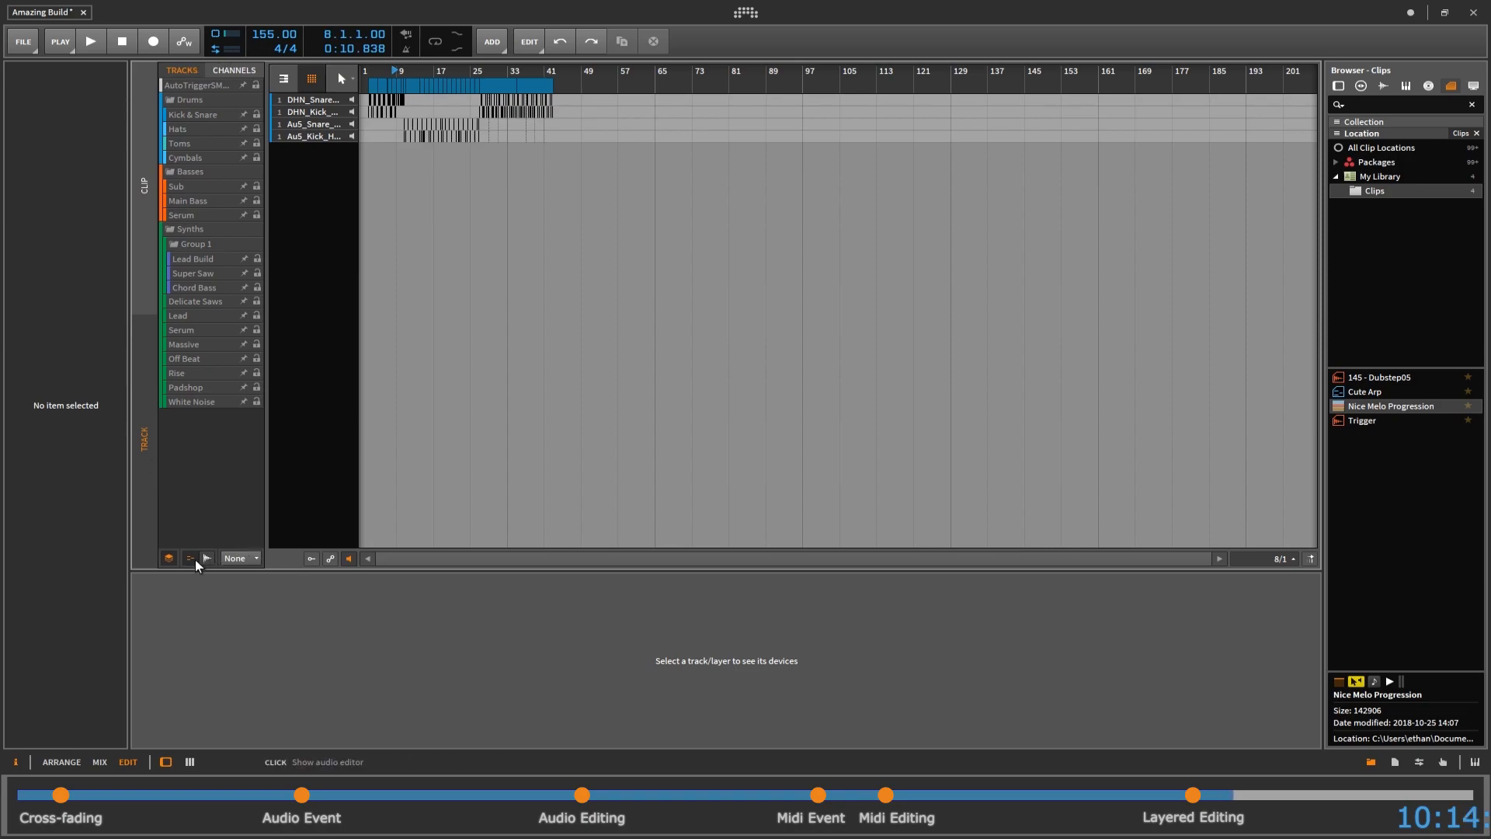
{"action": "left_click", "coordinate": [199, 115]}
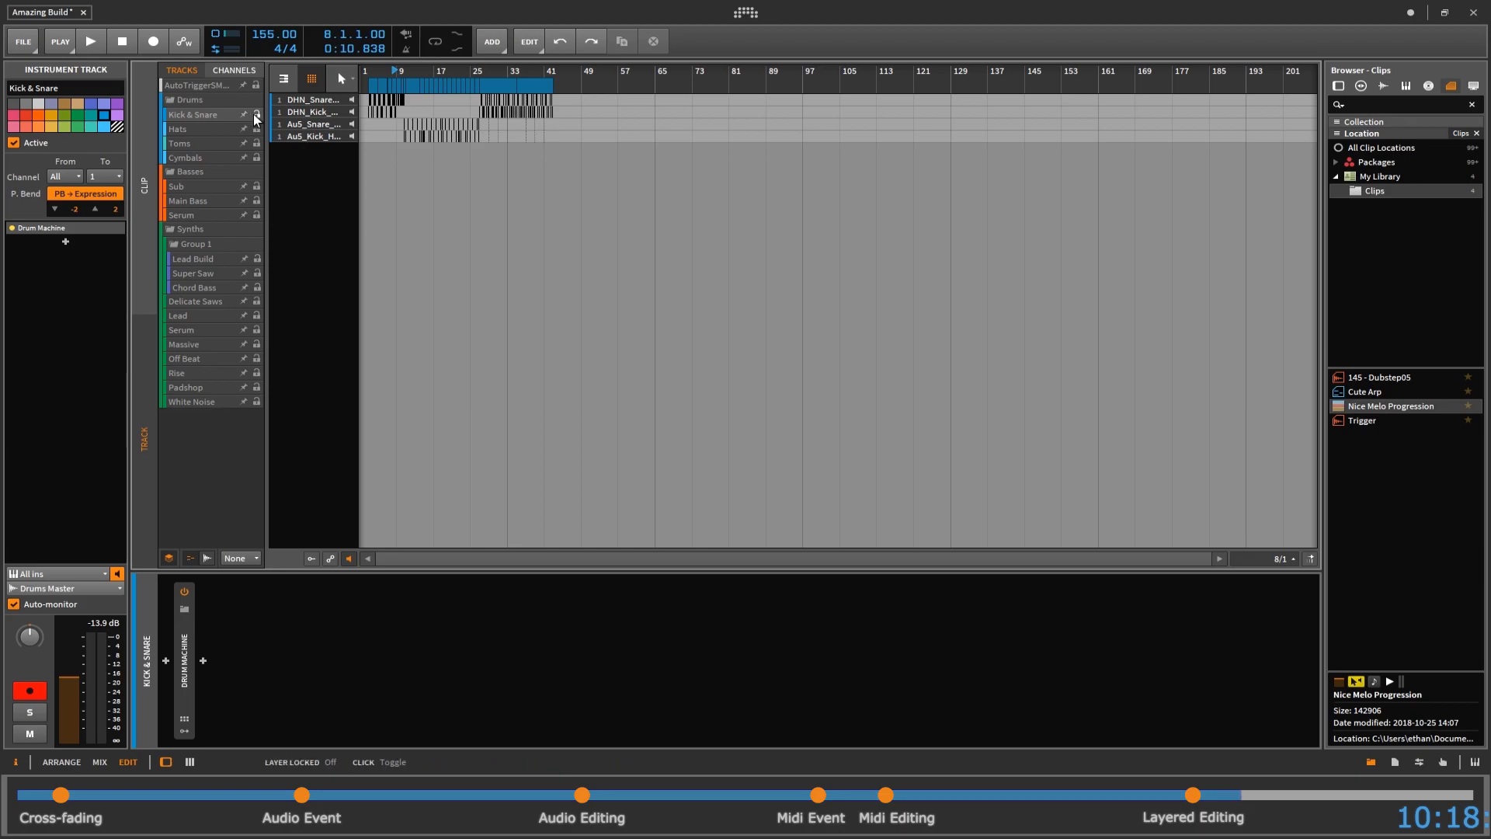
{"action": "left_click_drag", "start_coordinate": [414, 71], "coordinate": [806, 191]}
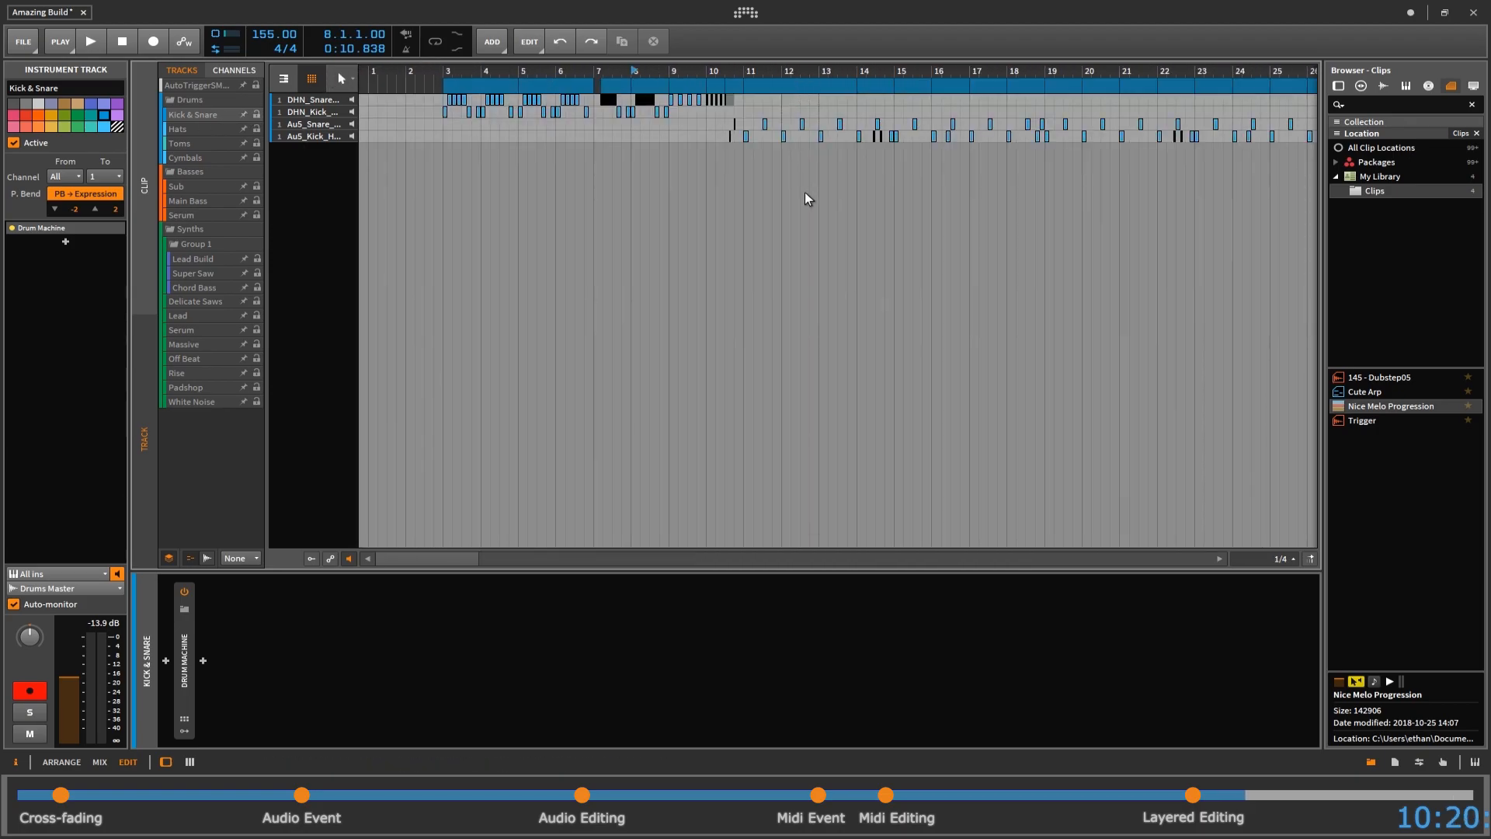
{"action": "left_click", "coordinate": [193, 130], "text": "ctrl"}
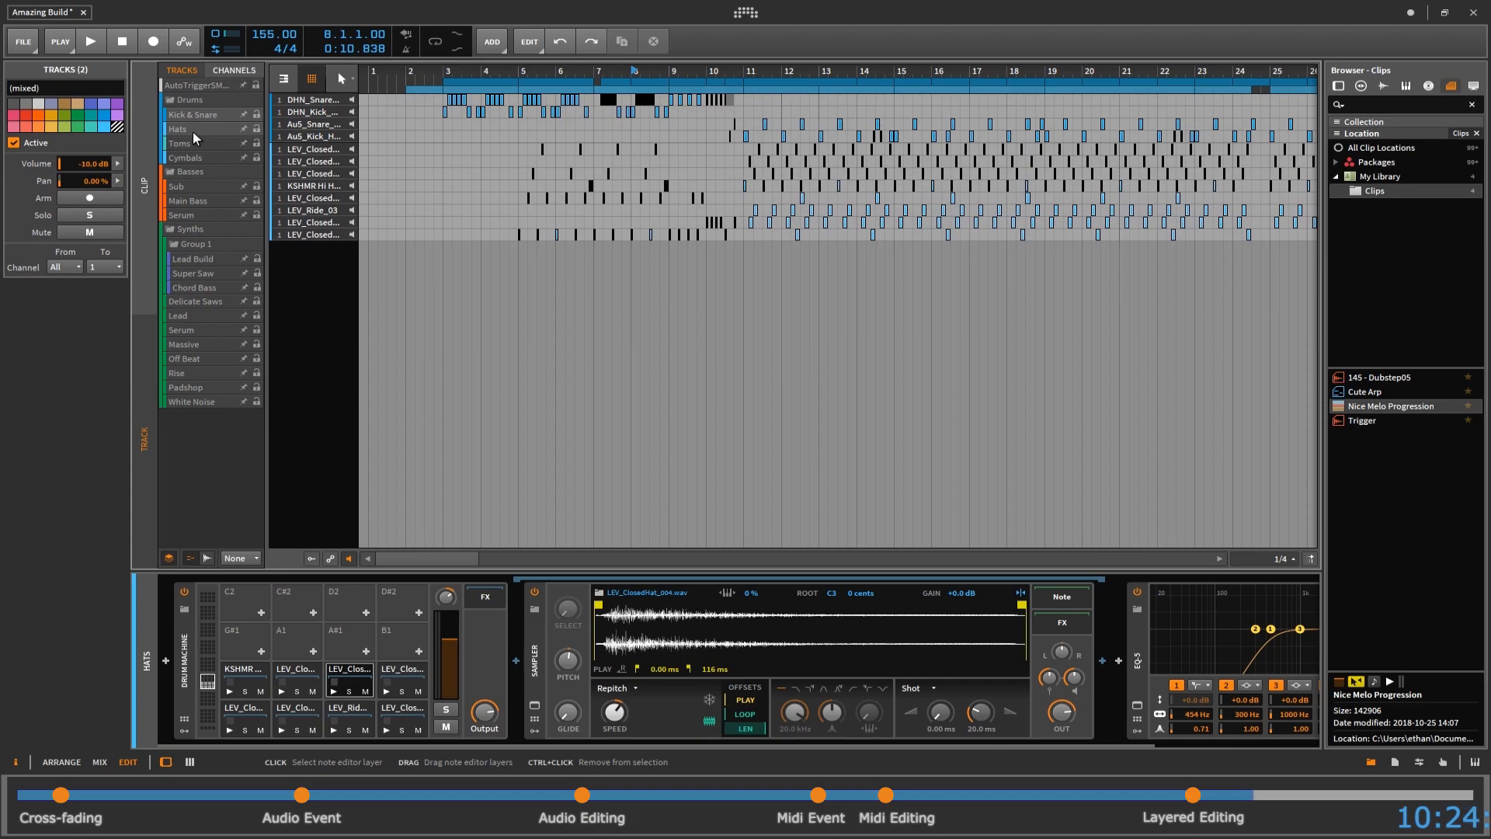
{"action": "left_click", "coordinate": [193, 140], "text": "ctrl"}
{"action": "left_click", "coordinate": [195, 158], "text": "ctrl"}
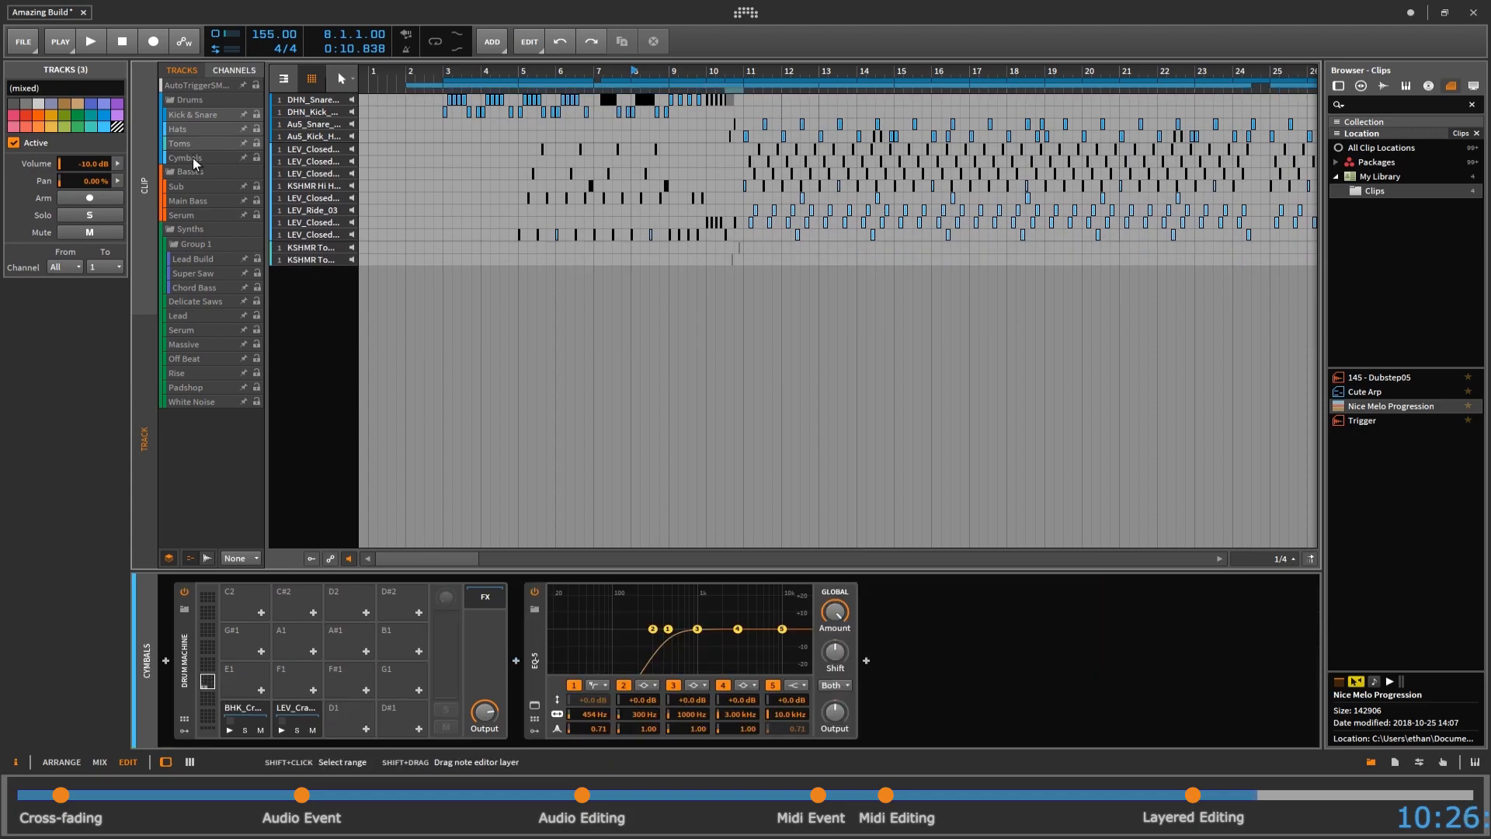
- Layer the four drum tracks, Kick & Snare through Cymbals, with the Sub track and view their notes in the piano roll
{"action": "left_click", "coordinate": [204, 188]}
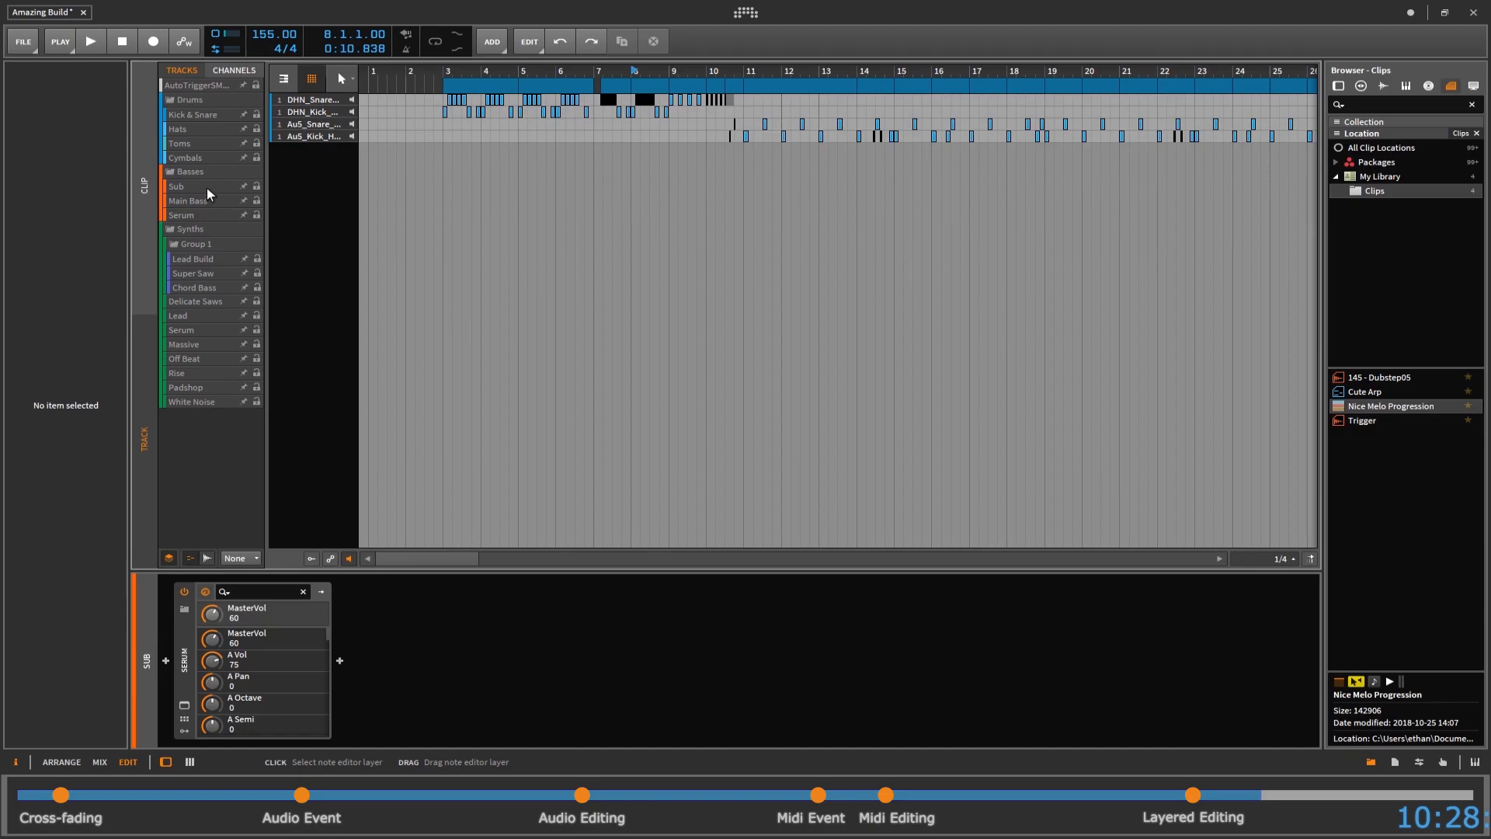
{"action": "left_click", "coordinate": [208, 155]}
{"action": "left_click", "coordinate": [208, 114], "text": "shift"}
{"action": "left_click", "coordinate": [199, 184], "text": "ctrl"}
{"action": "left_click_drag", "start_coordinate": [901, 72], "coordinate": [869, 175]}
{"action": "key", "text": "f"}
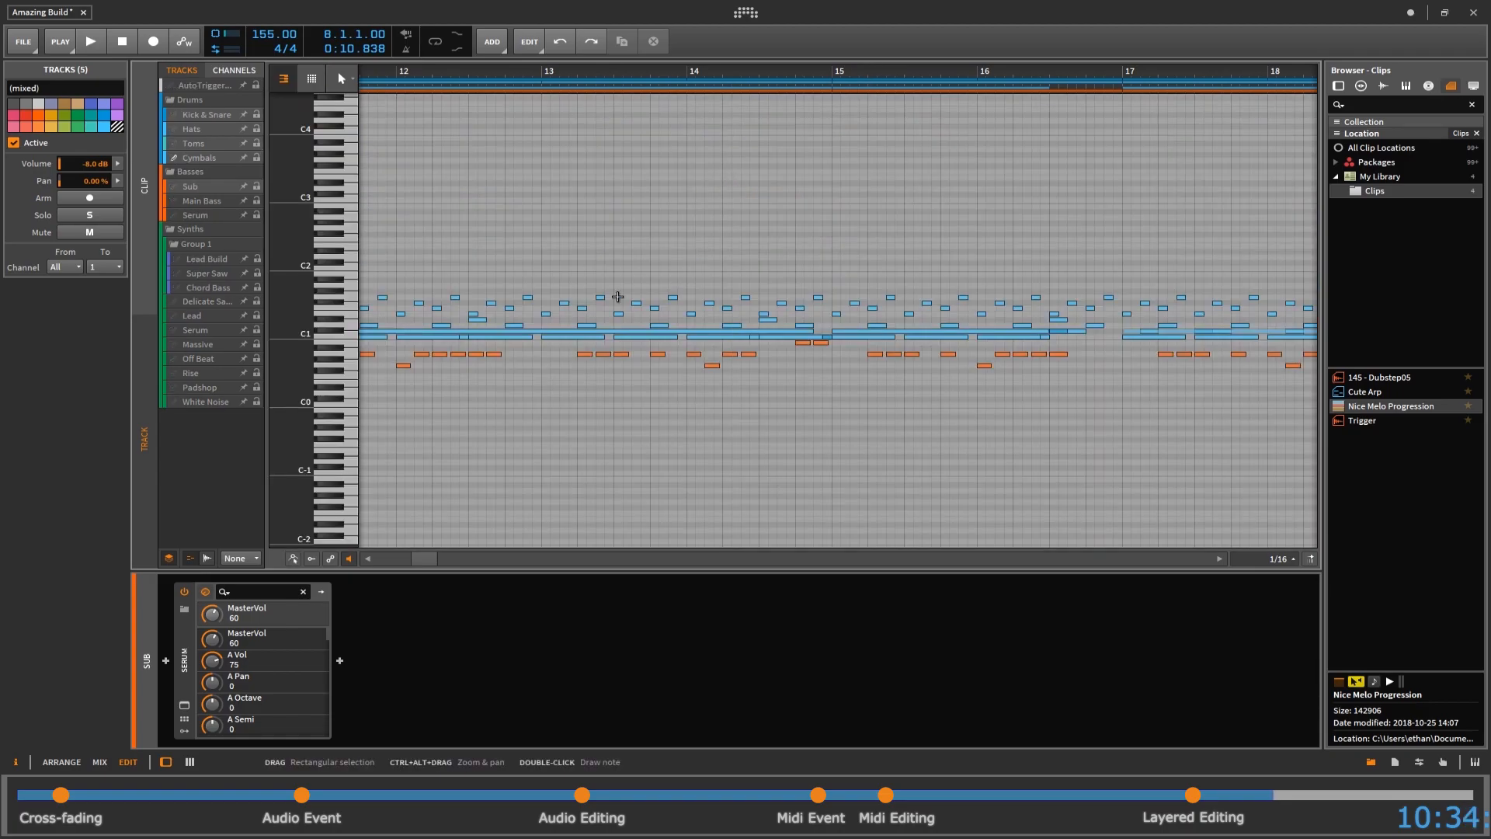
{"action": "left_click_drag", "start_coordinate": [544, 72], "coordinate": [668, 116]}
{"action": "left_click_drag", "start_coordinate": [400, 71], "coordinate": [359, 47]}
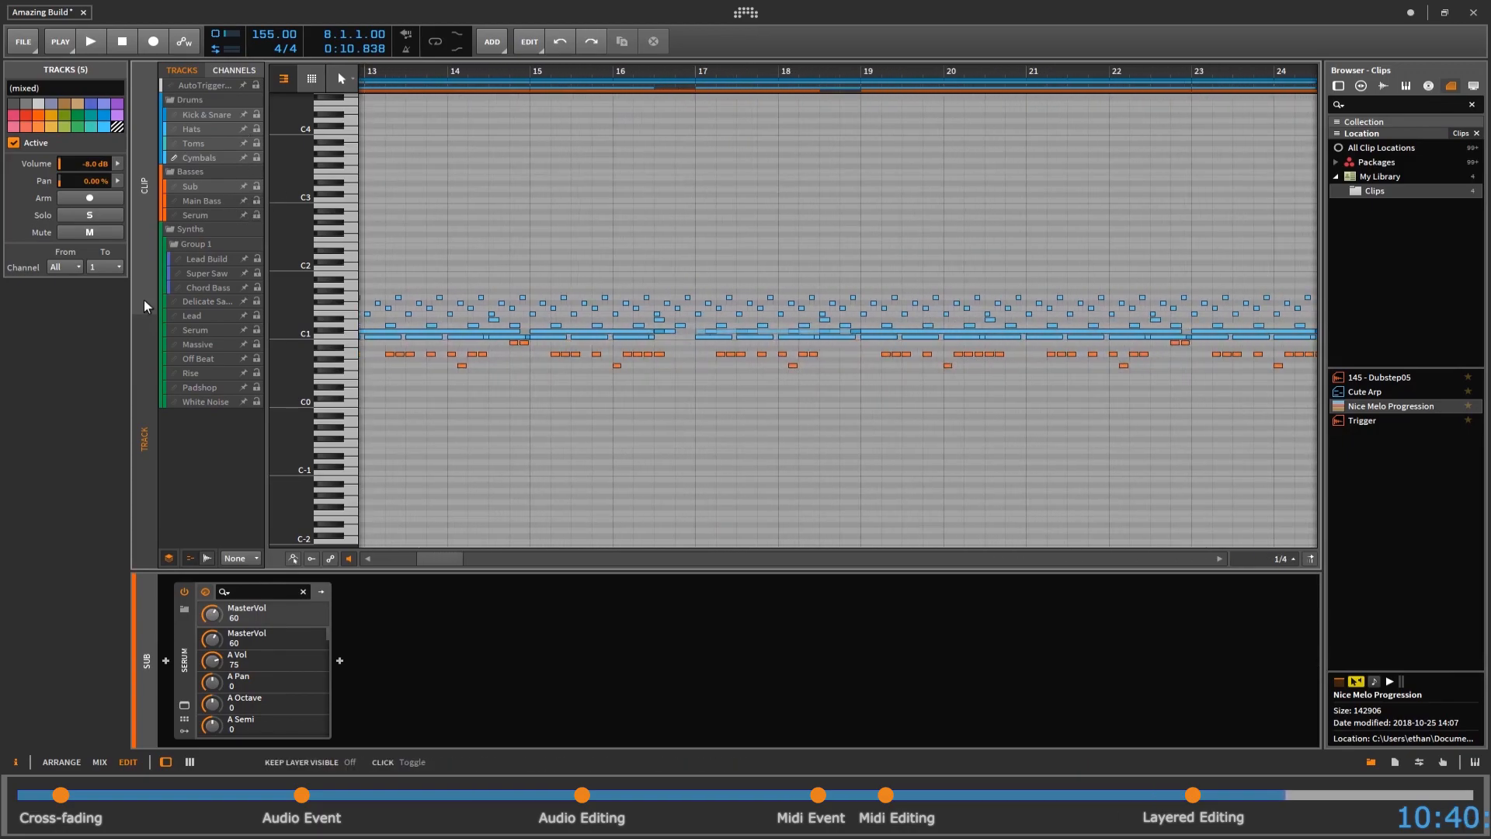
- Show only the Sub and Super Saw tracks layered together, then box-select the chord notes around bar 19 and deselect them
{"action": "left_click", "coordinate": [208, 188]}
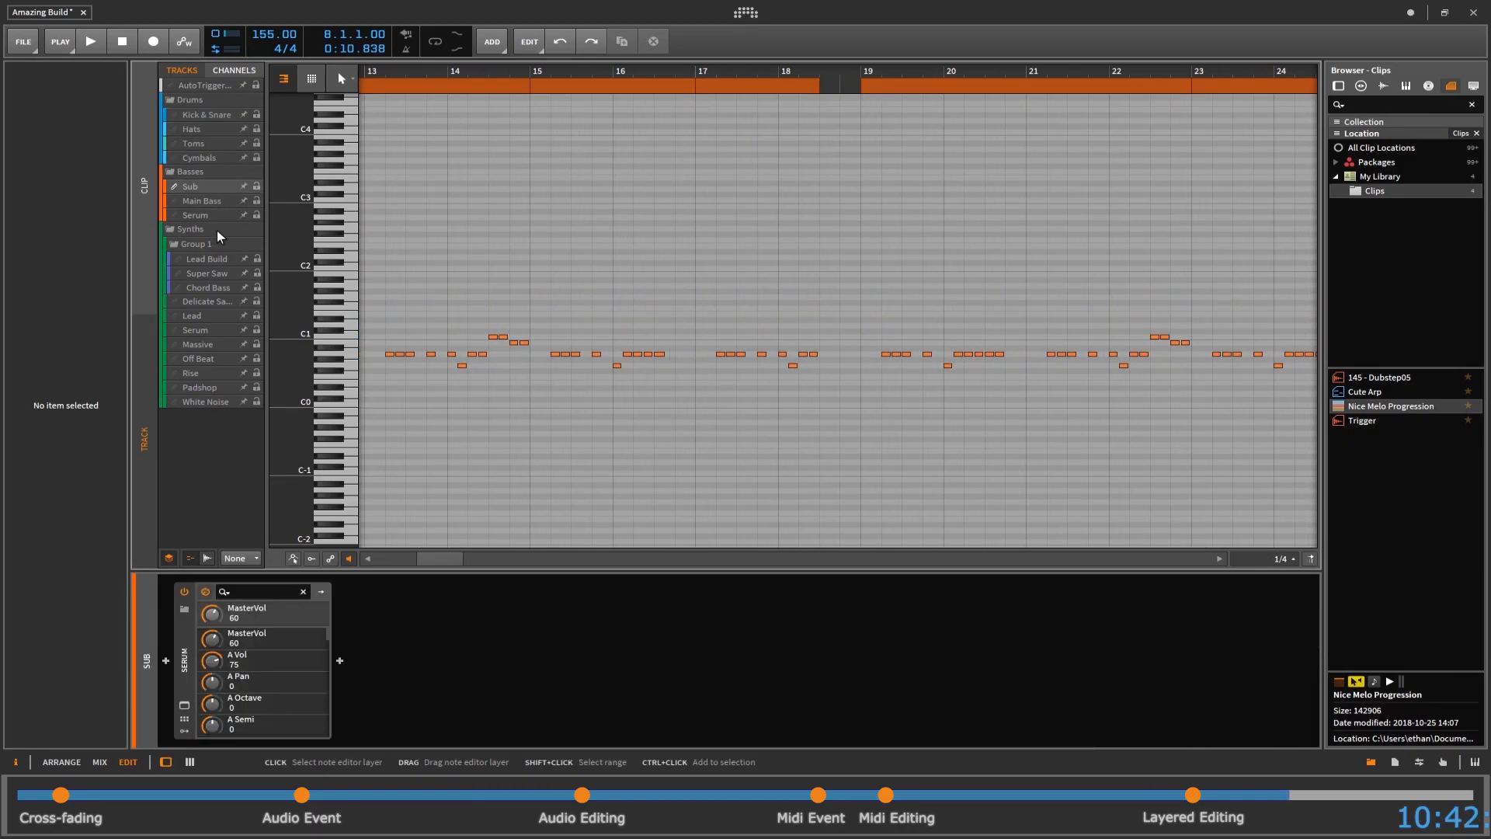
{"action": "left_click", "coordinate": [220, 274], "text": "ctrl"}
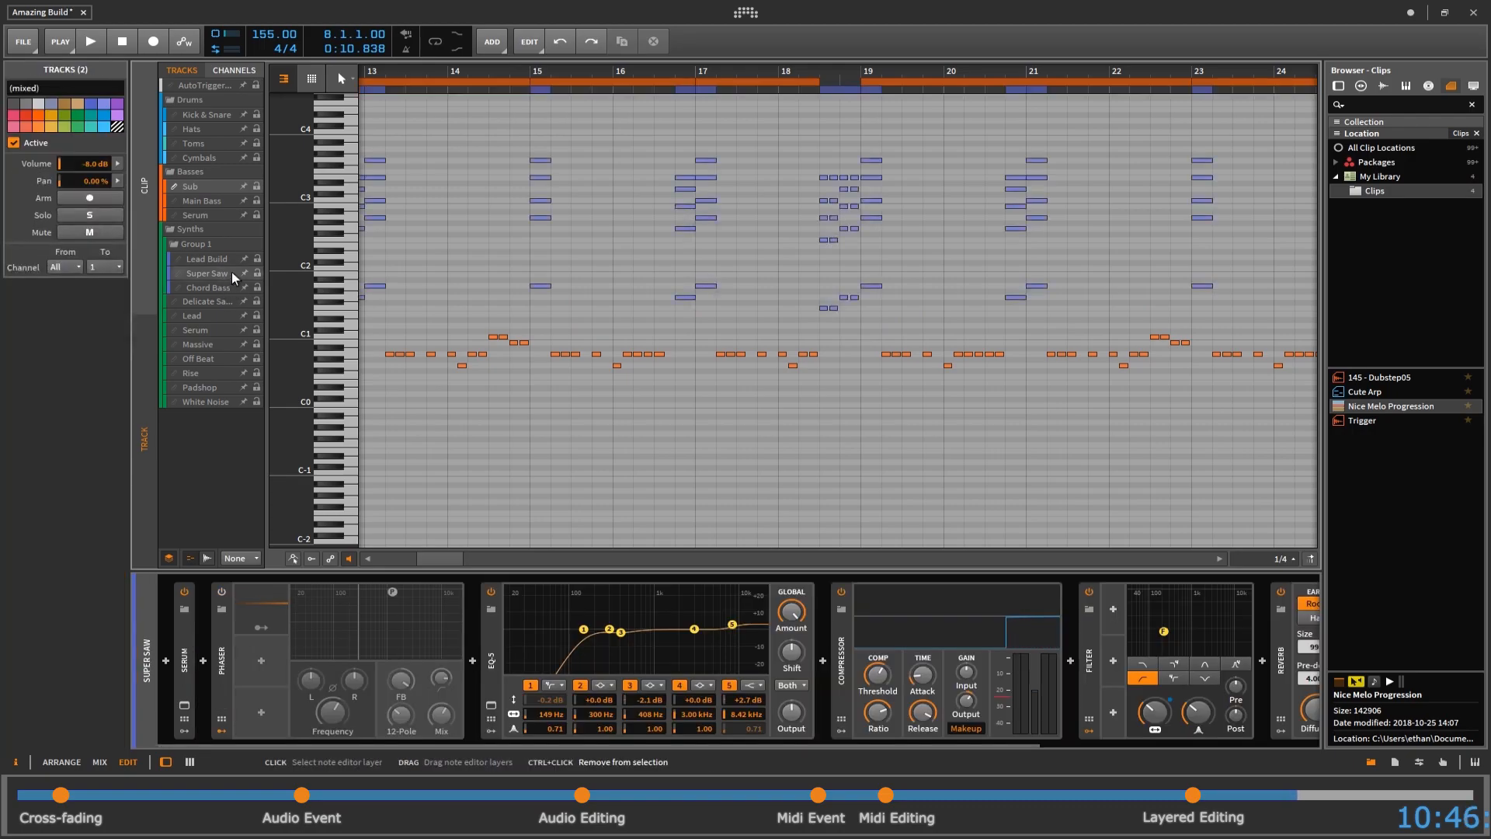
{"action": "left_click_drag", "start_coordinate": [536, 78], "coordinate": [235, 95]}
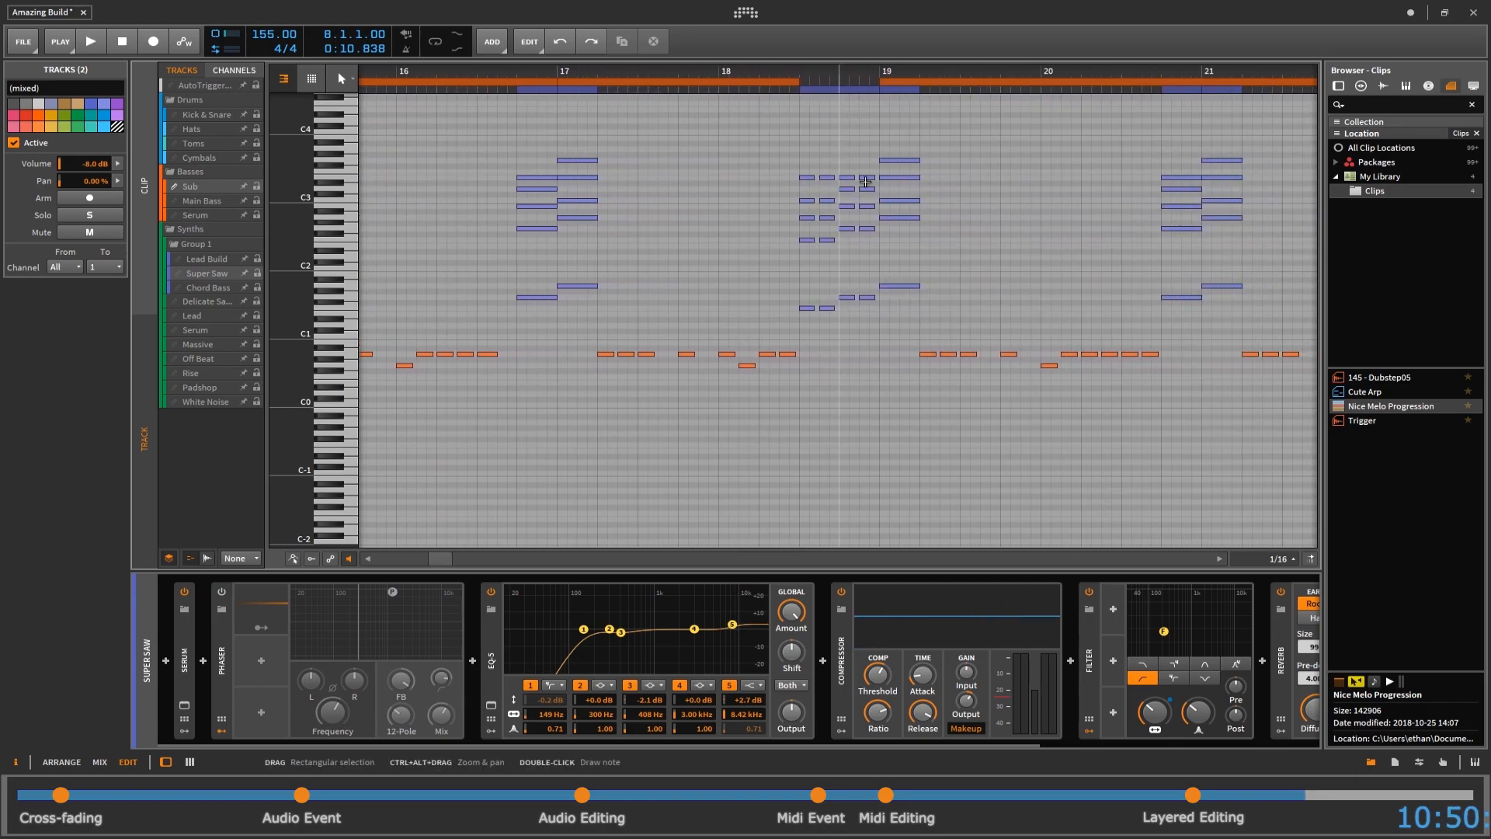
{"action": "left_click_drag", "start_coordinate": [778, 132], "coordinate": [961, 327]}
{"action": "left_click", "coordinate": [1004, 292]}
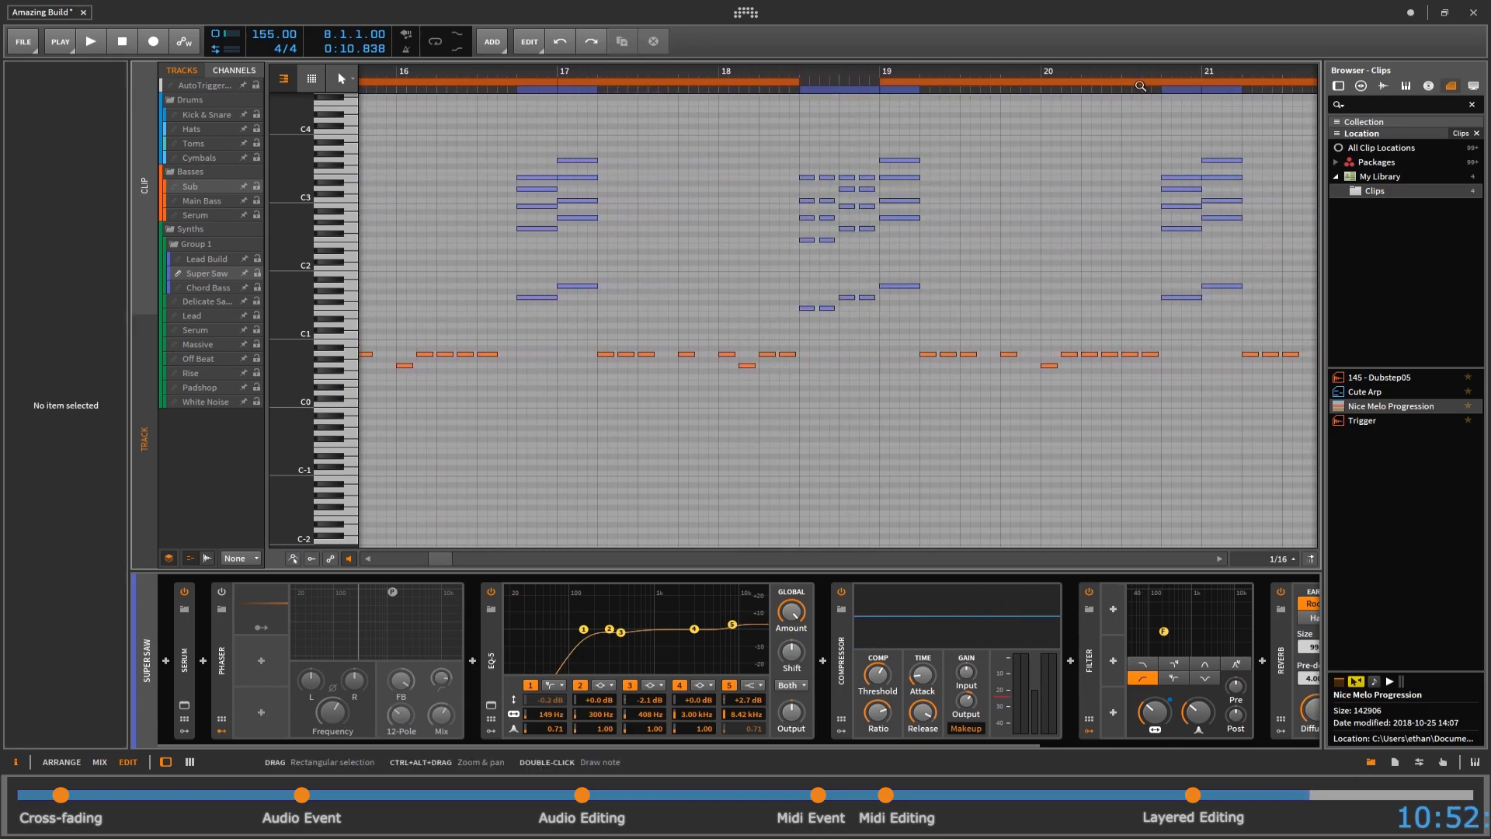
{"action": "left_click_drag", "start_coordinate": [1082, 64], "coordinate": [718, 137]}
- Switch the layered editor to audio tracks and view the events of Hats through Audio 9, then Audio 3 through White Noise
{"action": "left_click", "coordinate": [207, 559]}
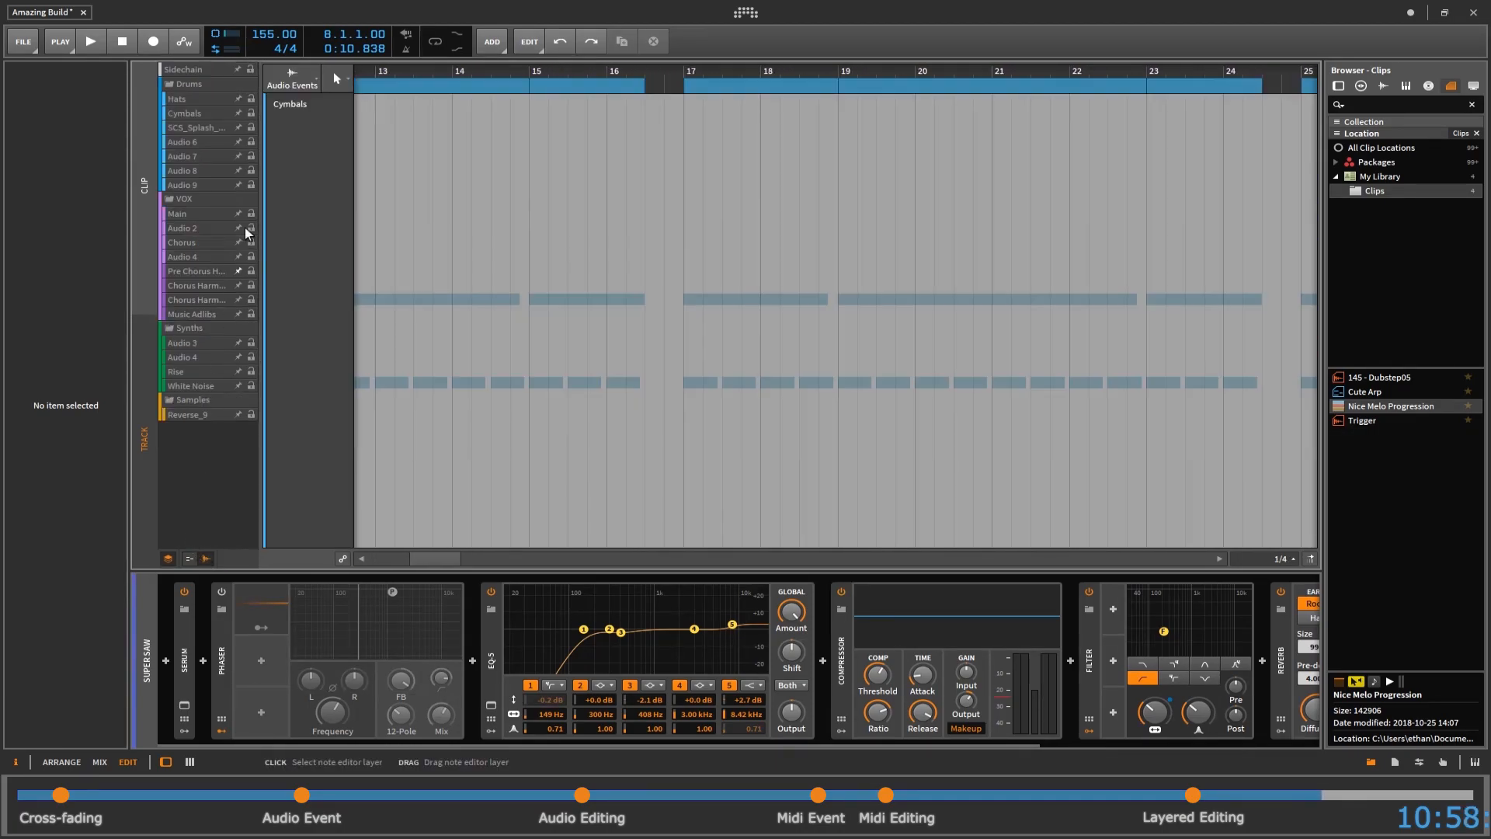
{"action": "left_click", "coordinate": [193, 125]}
{"action": "left_click", "coordinate": [211, 97]}
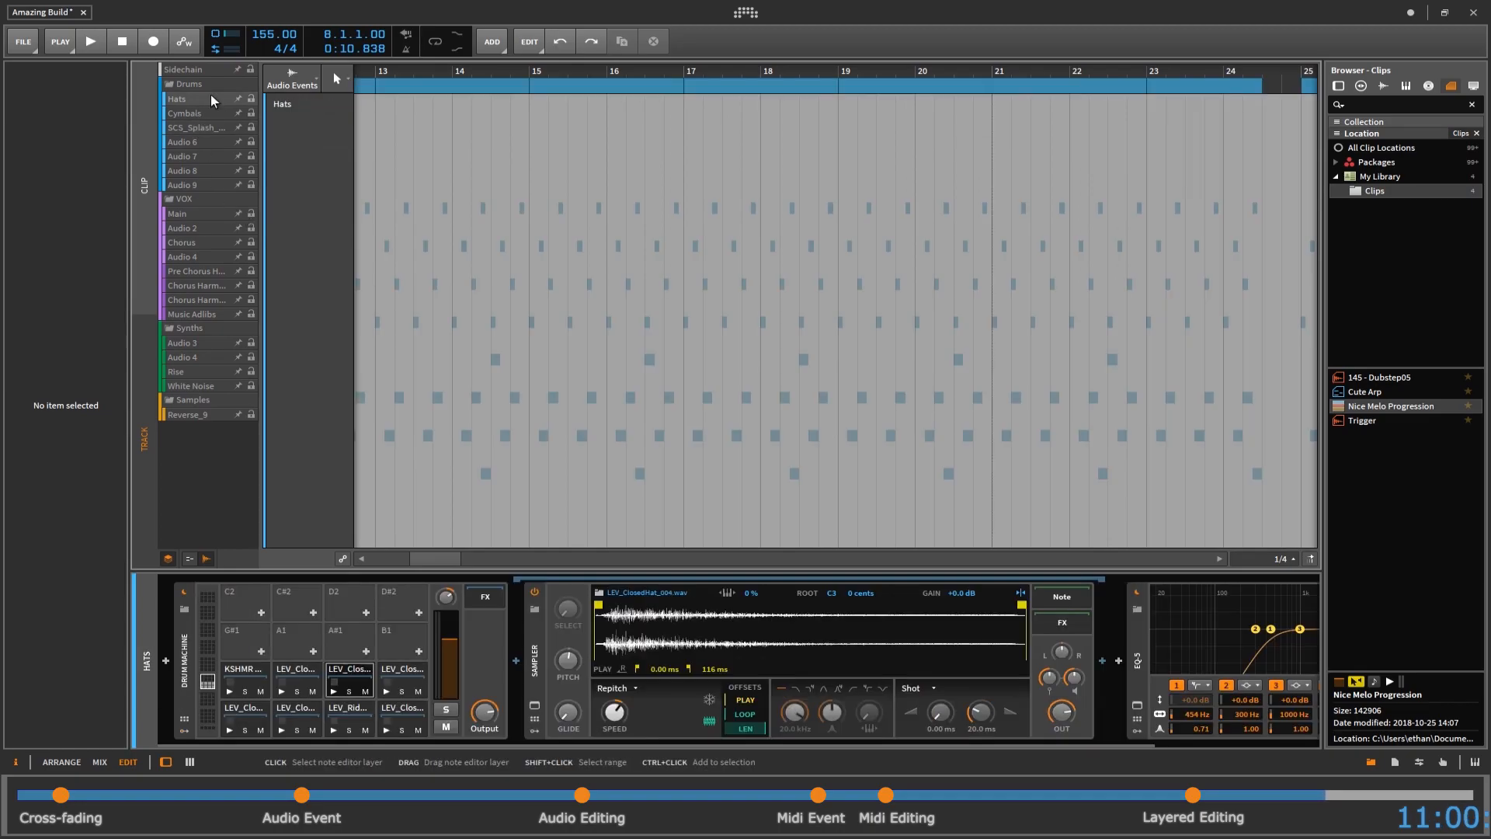
{"action": "left_click", "coordinate": [198, 185], "text": "shift"}
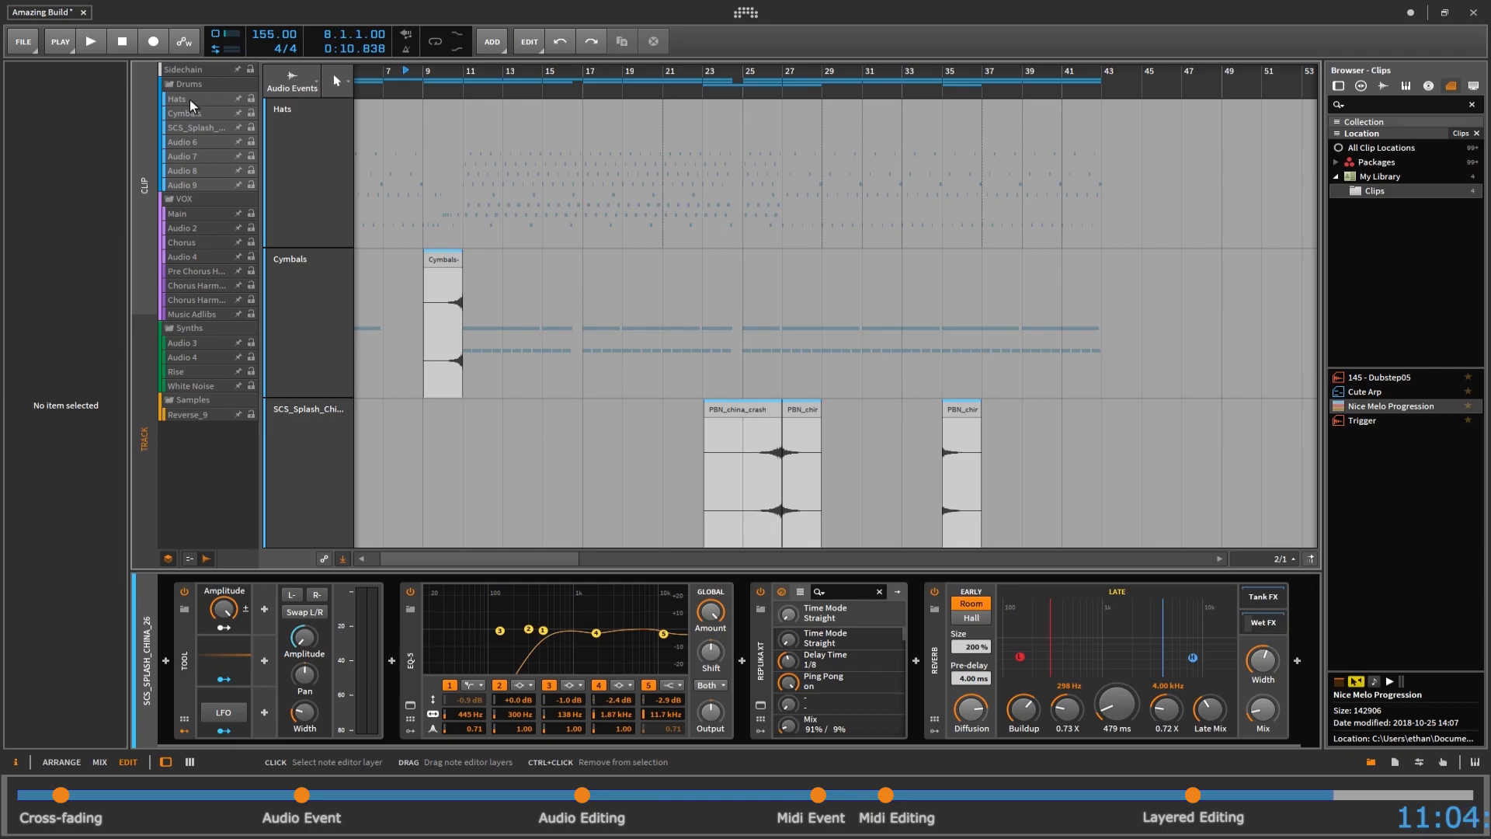
{"action": "left_click_drag", "start_coordinate": [439, 72], "coordinate": [661, 222]}
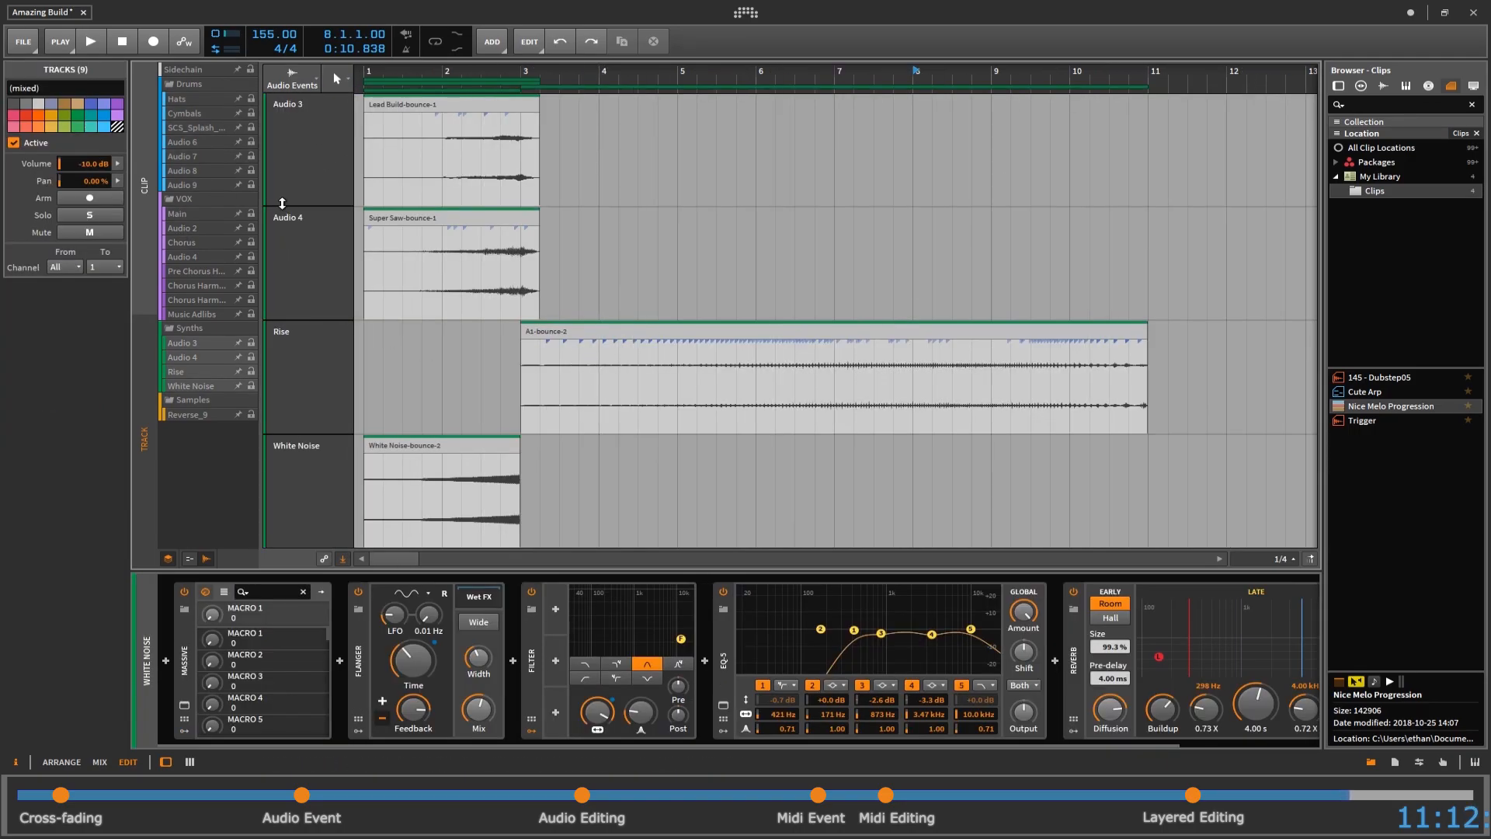
- Show the layered audio tracks in Clips mode and try reshaping the White Noise clip's fade-in, undoing the change
{"action": "left_click", "coordinate": [299, 82]}
{"action": "left_click", "coordinate": [311, 101]}
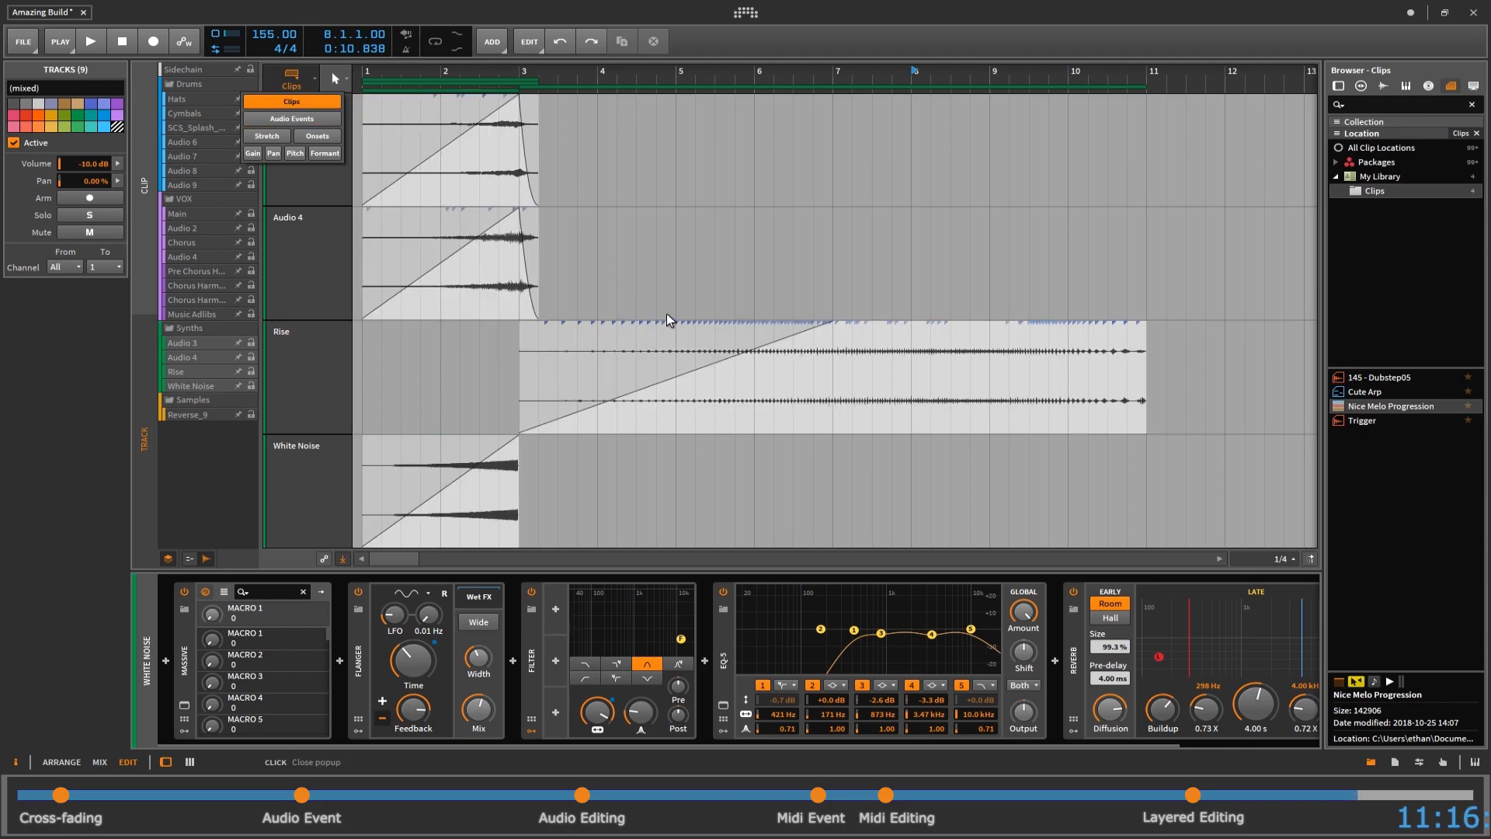
{"action": "left_click", "coordinate": [509, 443]}
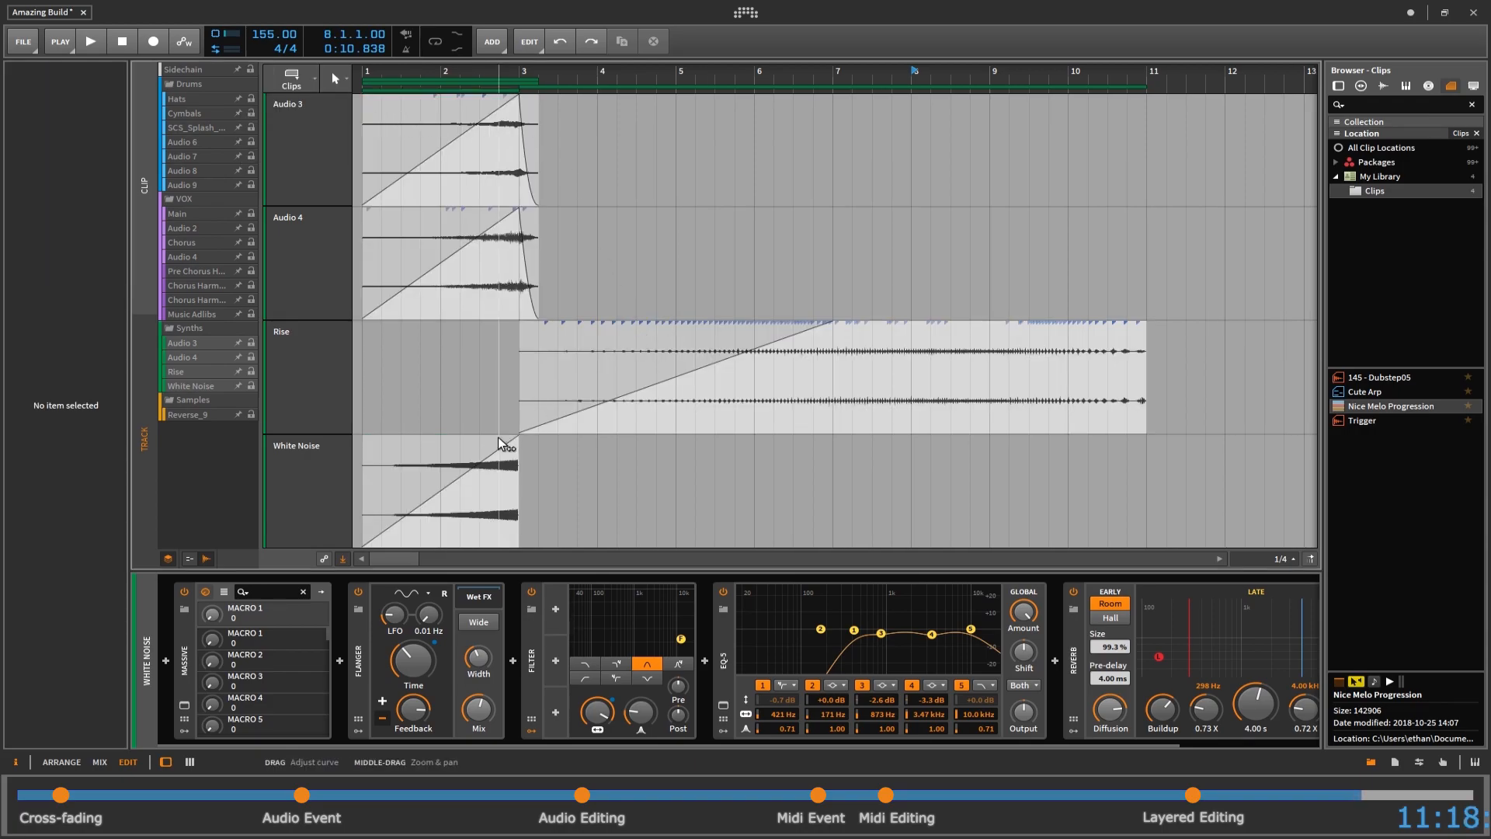
{"action": "left_click_drag", "start_coordinate": [508, 448], "coordinate": [453, 436]}
{"action": "key", "text": "ctrl+z"}
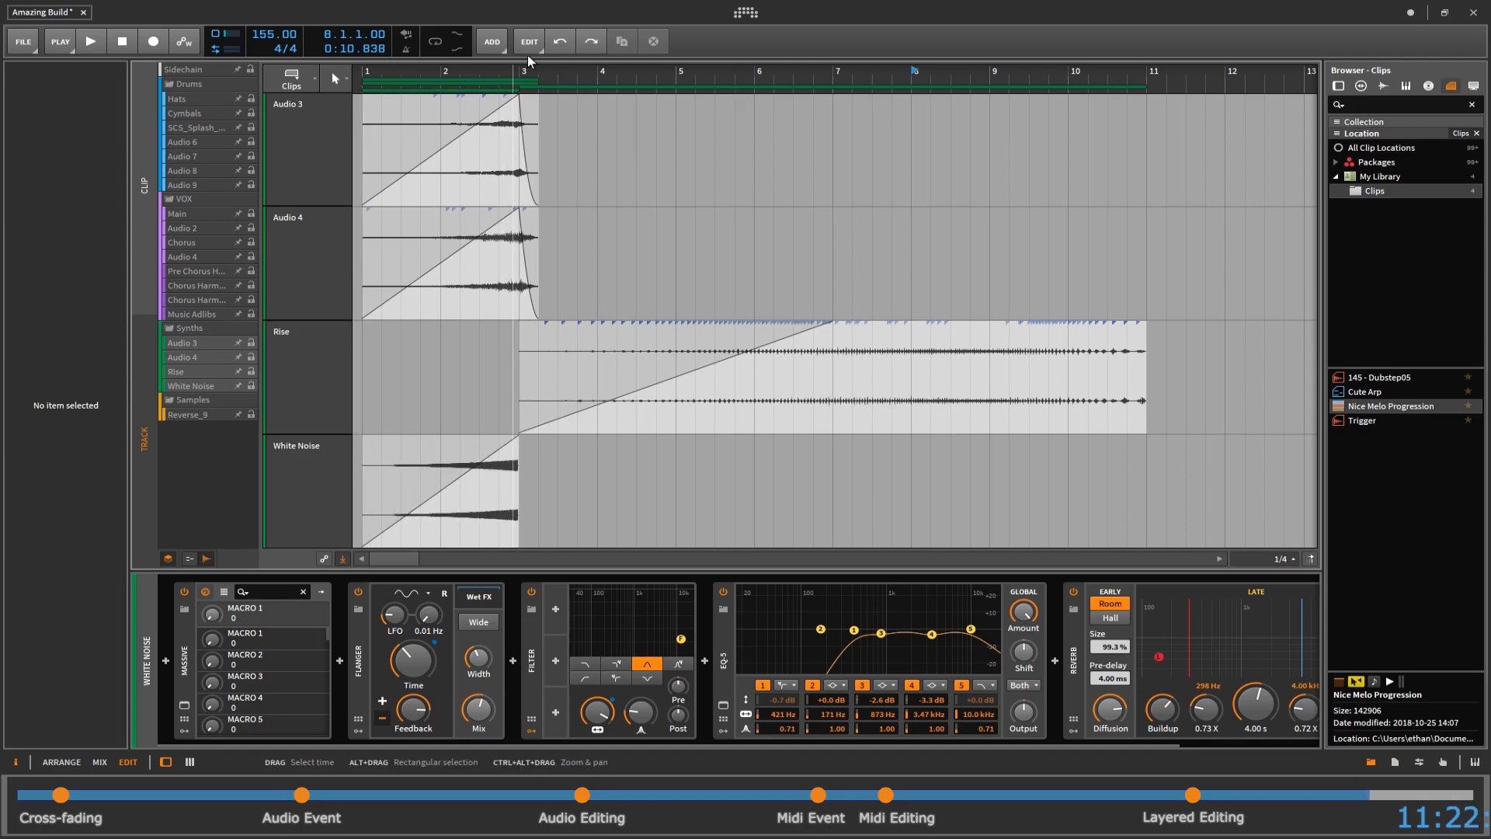
- Show the Pitch expression for the layered audio tracks and draw rising pitch curves on the Rise and Audio 4 clips
{"action": "left_click", "coordinate": [295, 84]}
{"action": "left_click", "coordinate": [293, 153]}
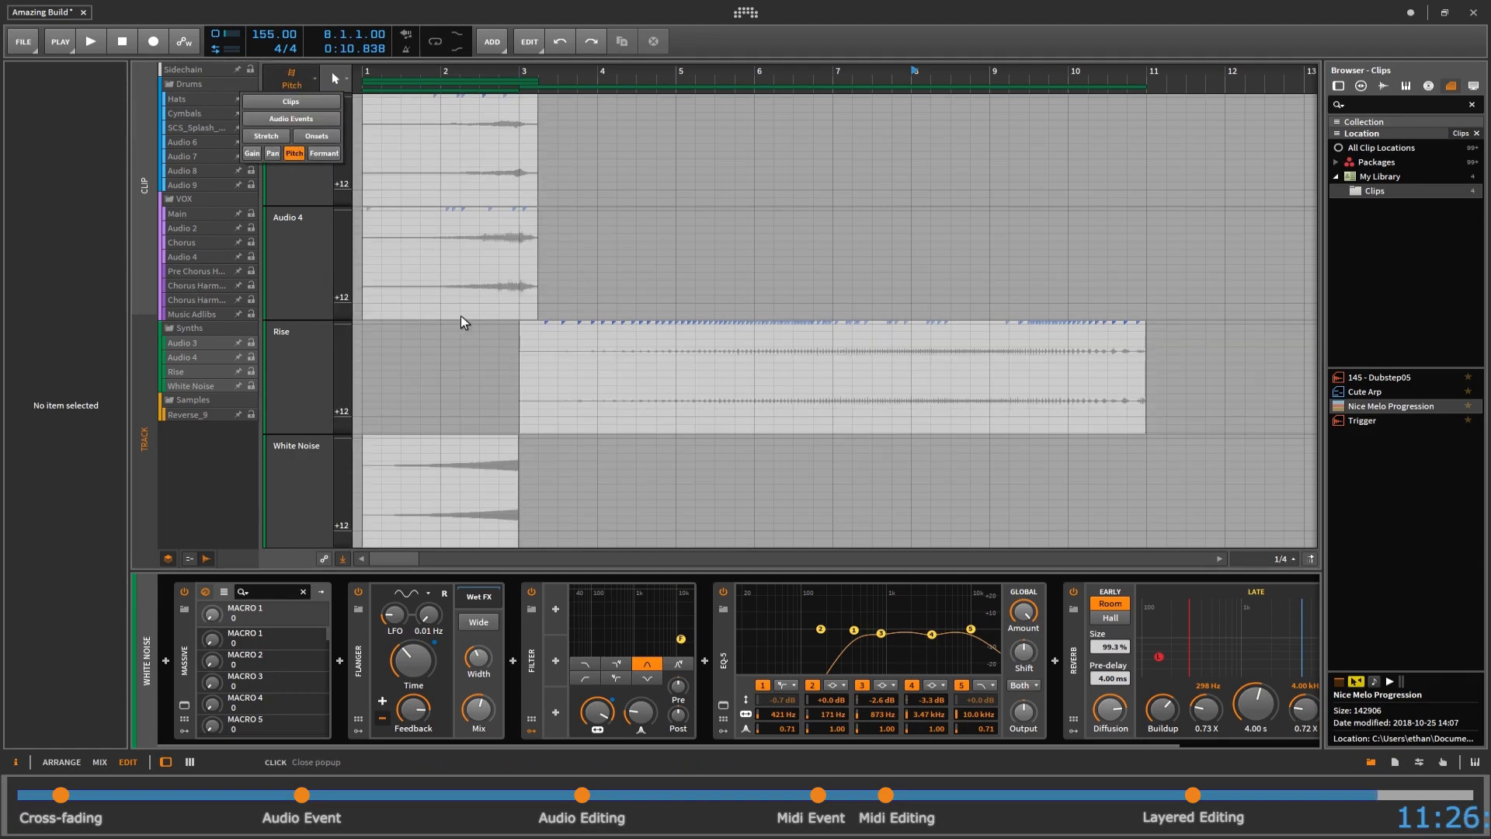
{"action": "left_click", "coordinate": [596, 179]}
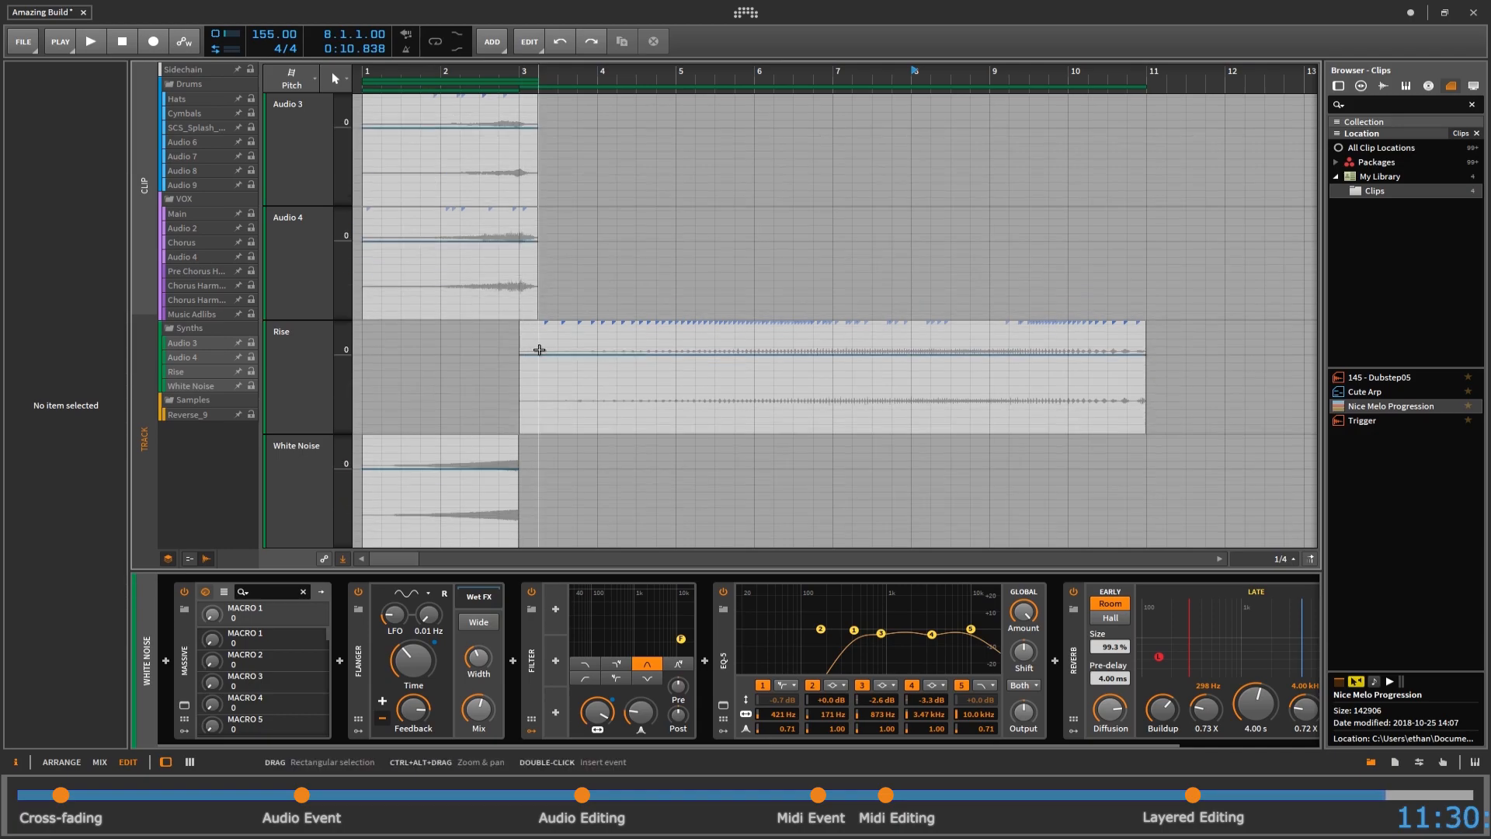
{"action": "left_click", "coordinate": [715, 409]}
{"action": "left_click", "coordinate": [849, 332]}
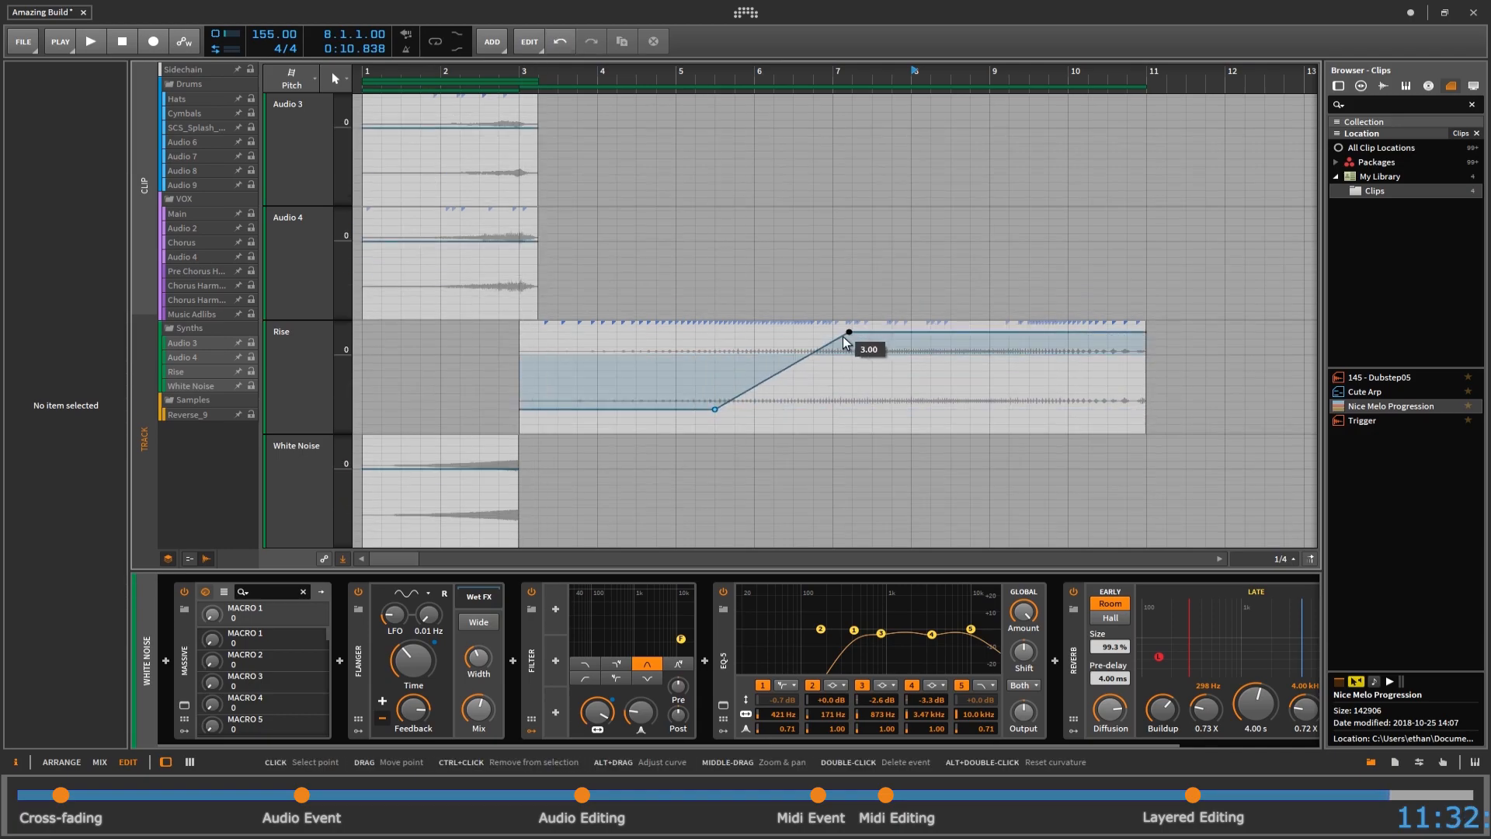
{"action": "left_click", "coordinate": [474, 244]}
{"action": "left_click_drag", "start_coordinate": [401, 284], "coordinate": [400, 296]}
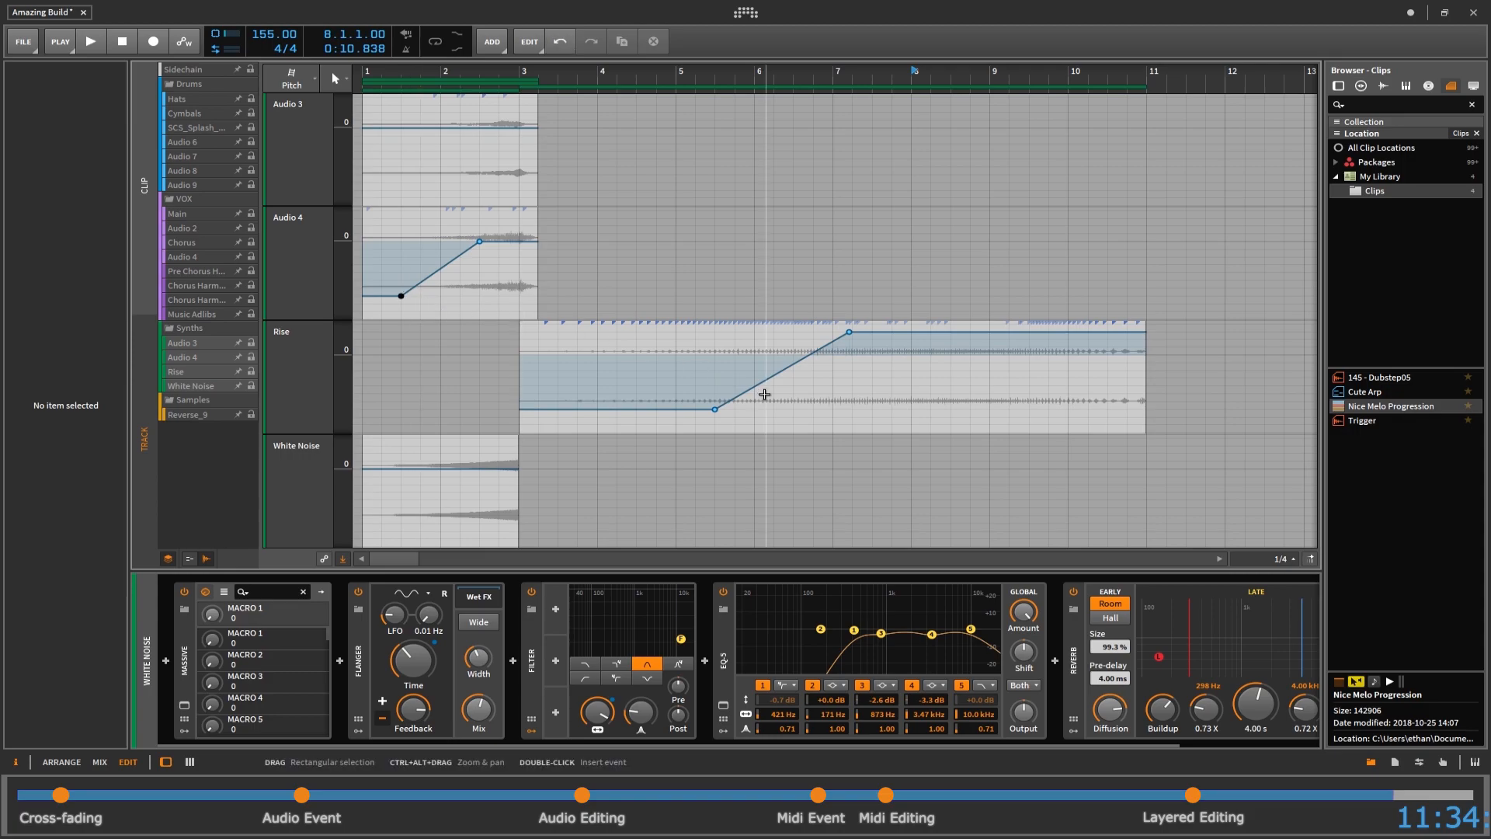
- Undo all the pitch points drawn on the Rise and Audio 4 clips
{"action": "key", "text": "ctrl+z"}
{"action": "key", "text": "ctrl+z"}
{"action": "key", "text": "ctrl+z"}
{"action": "key", "text": "ctrl+z"}
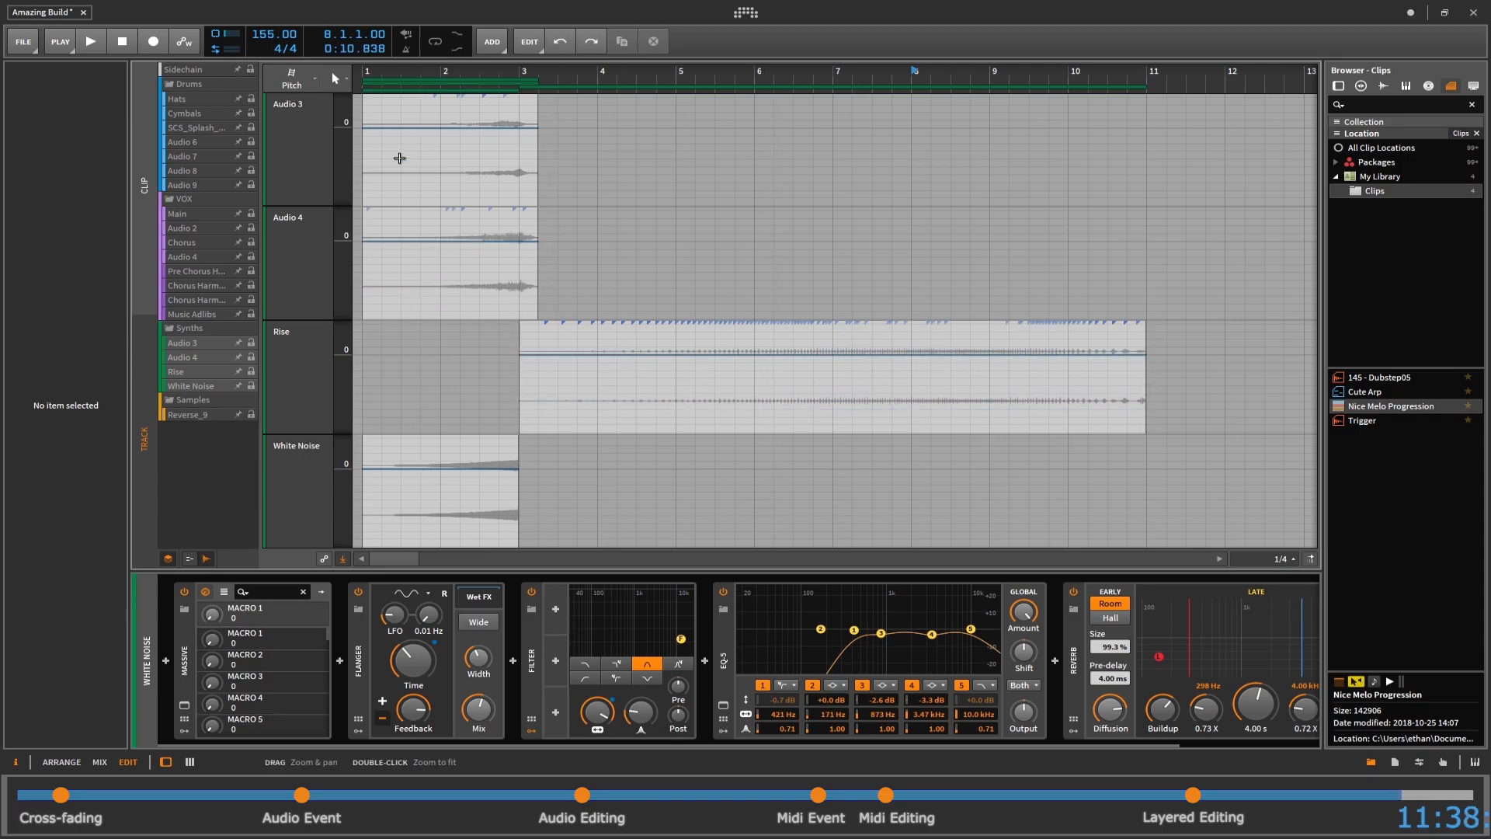
- Return the layered editor to note tracks and set Sidechain as the background audio reference track
{"action": "left_click", "coordinate": [293, 78]}
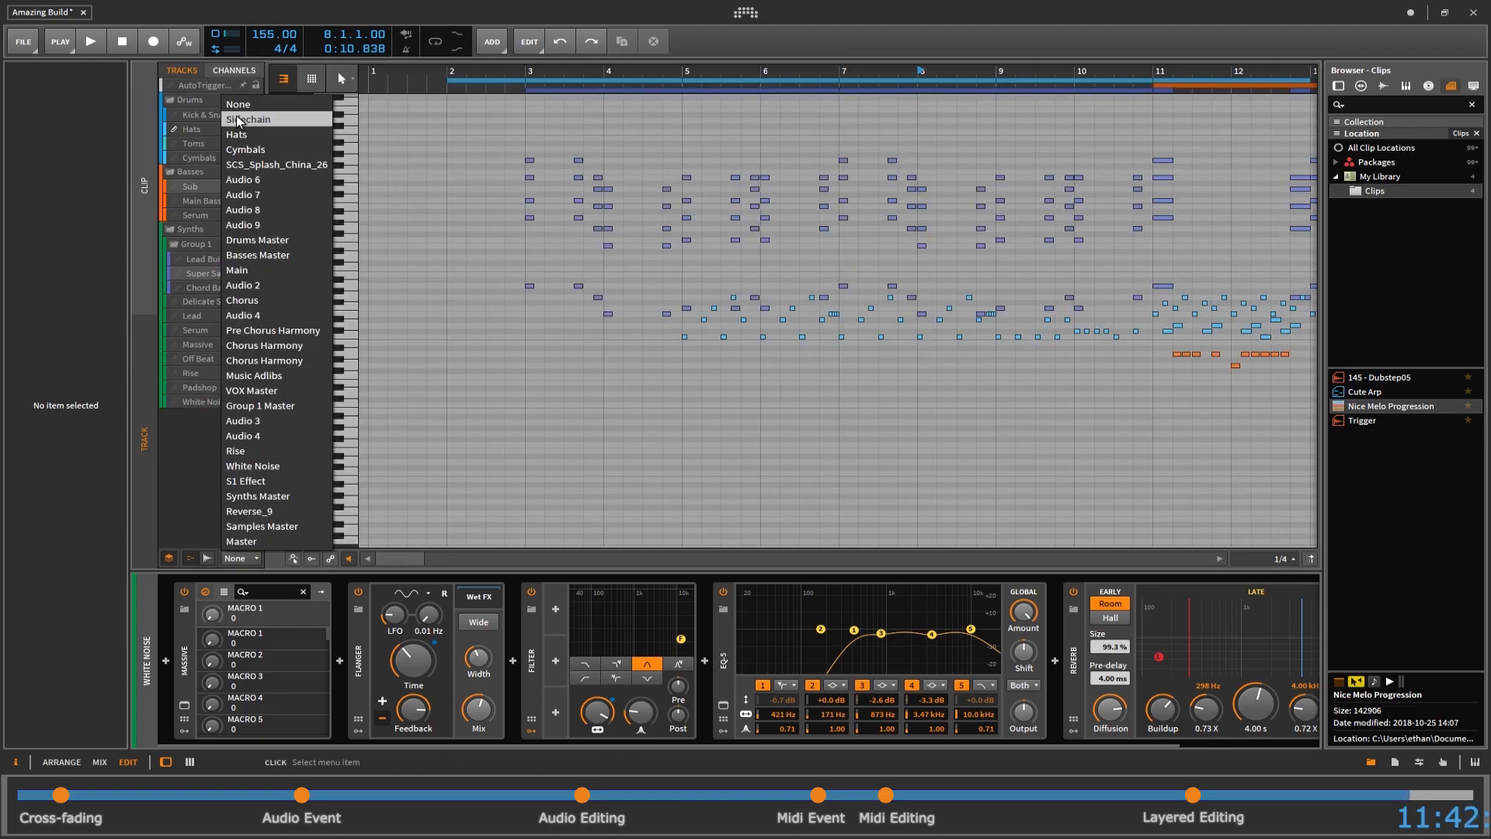
{"action": "left_click", "coordinate": [281, 119]}
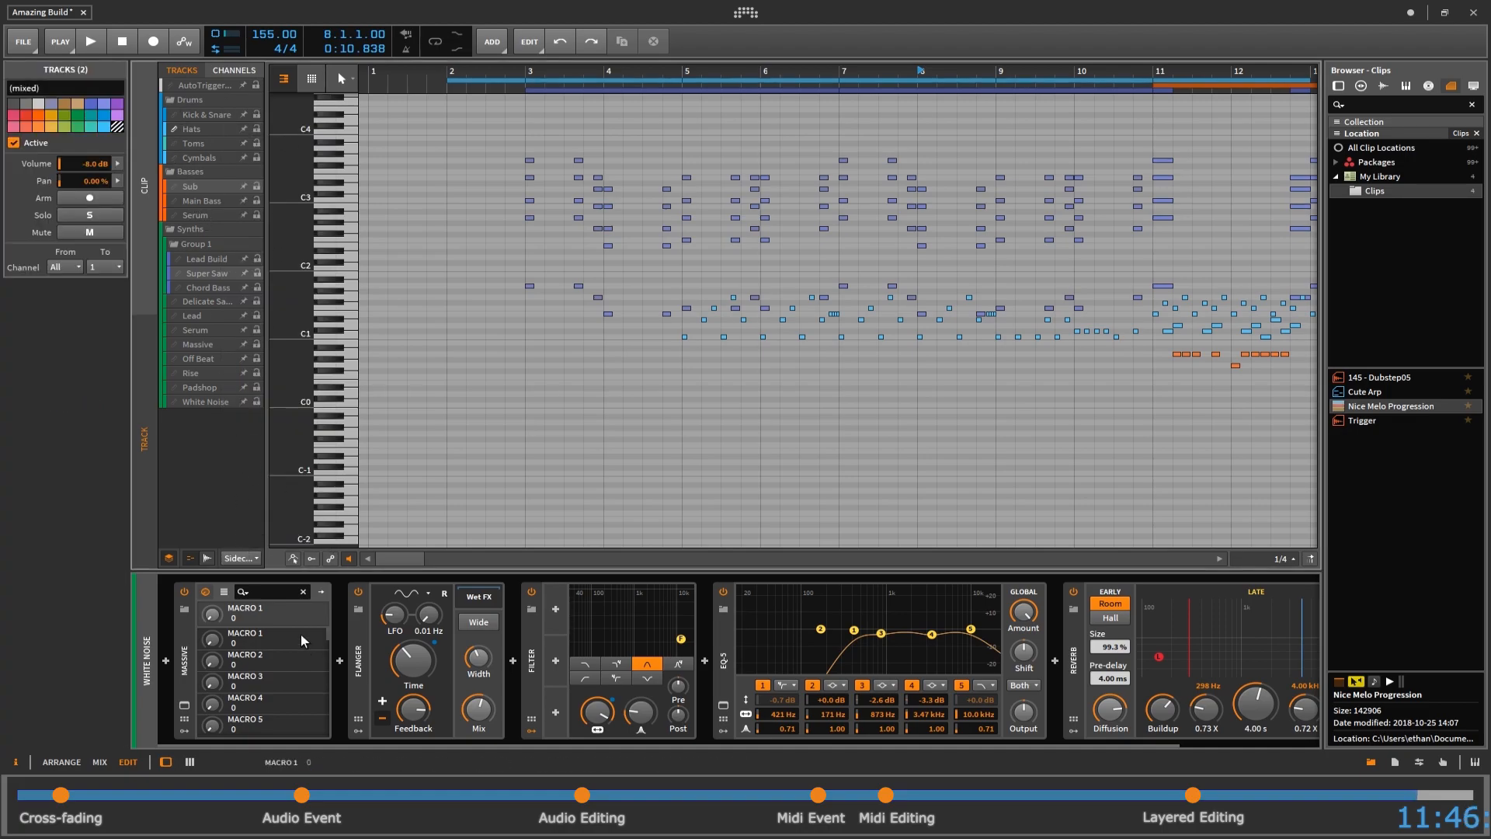
- Show only the Kick & Snare notes and set the Main audio track as the waveform reference behind them
{"action": "left_click", "coordinate": [194, 115]}
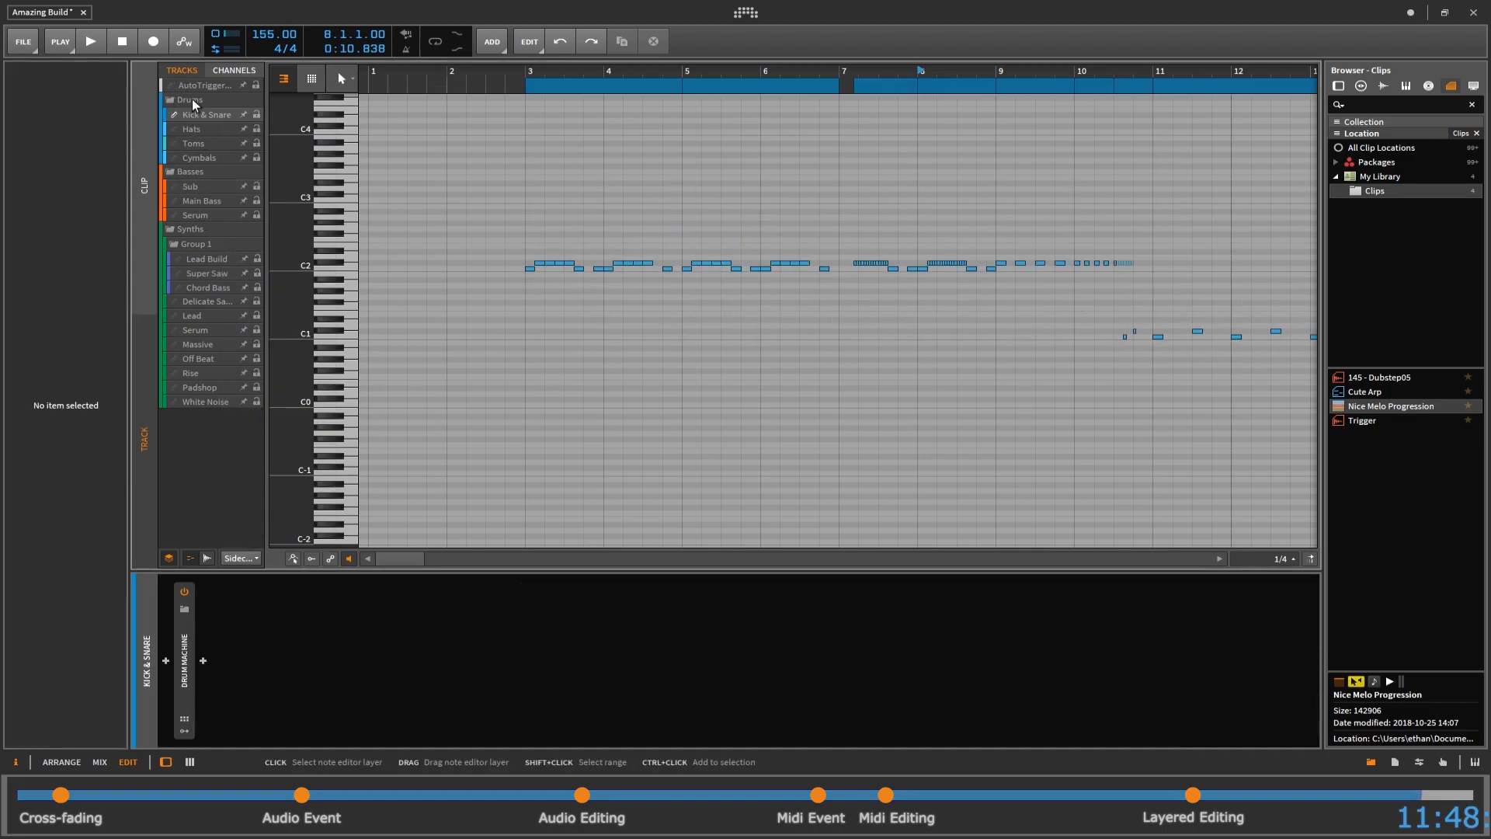
{"action": "left_click", "coordinate": [229, 559]}
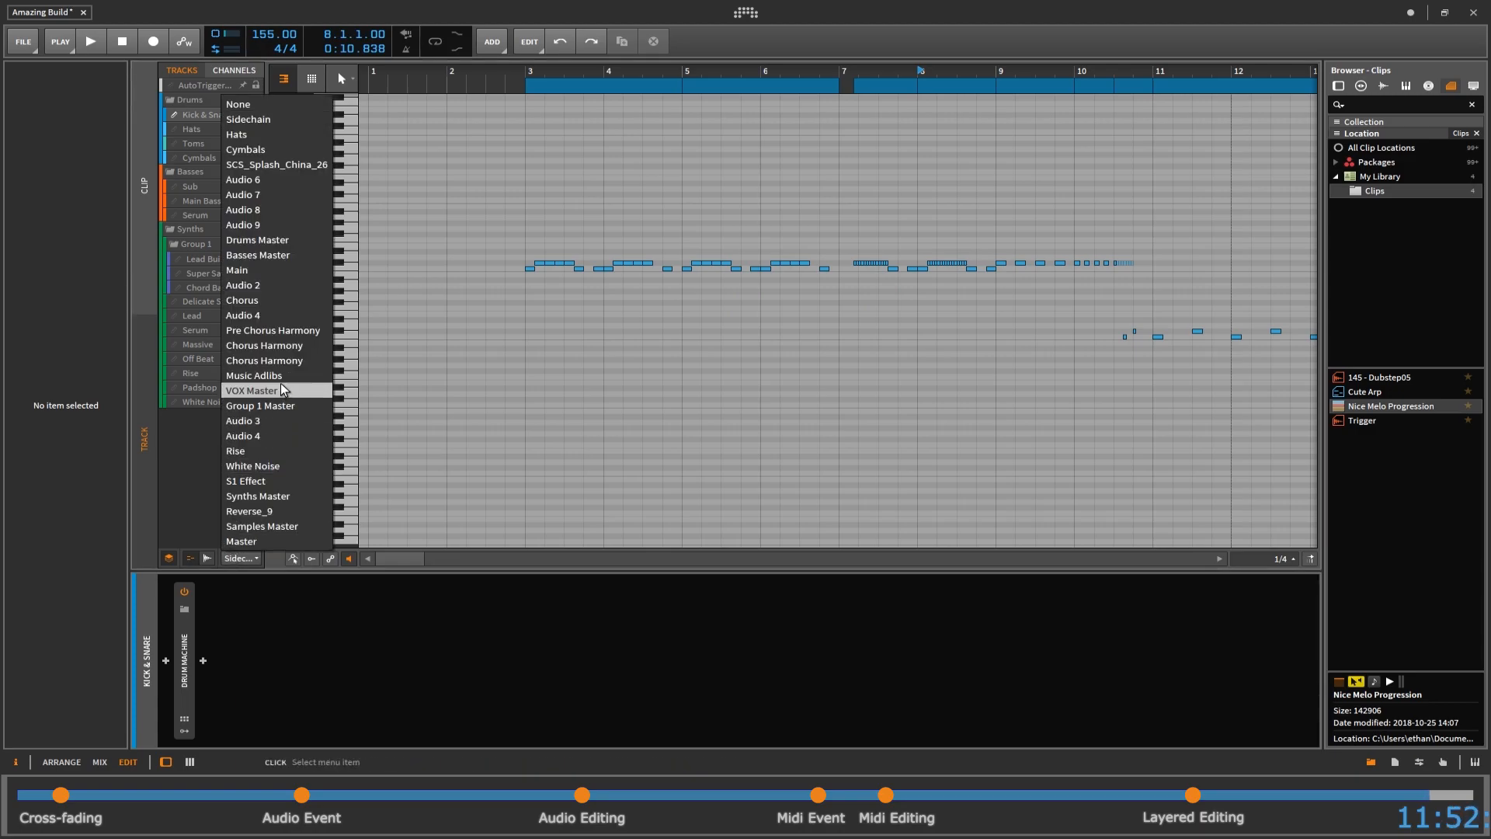
{"action": "left_click", "coordinate": [311, 270]}
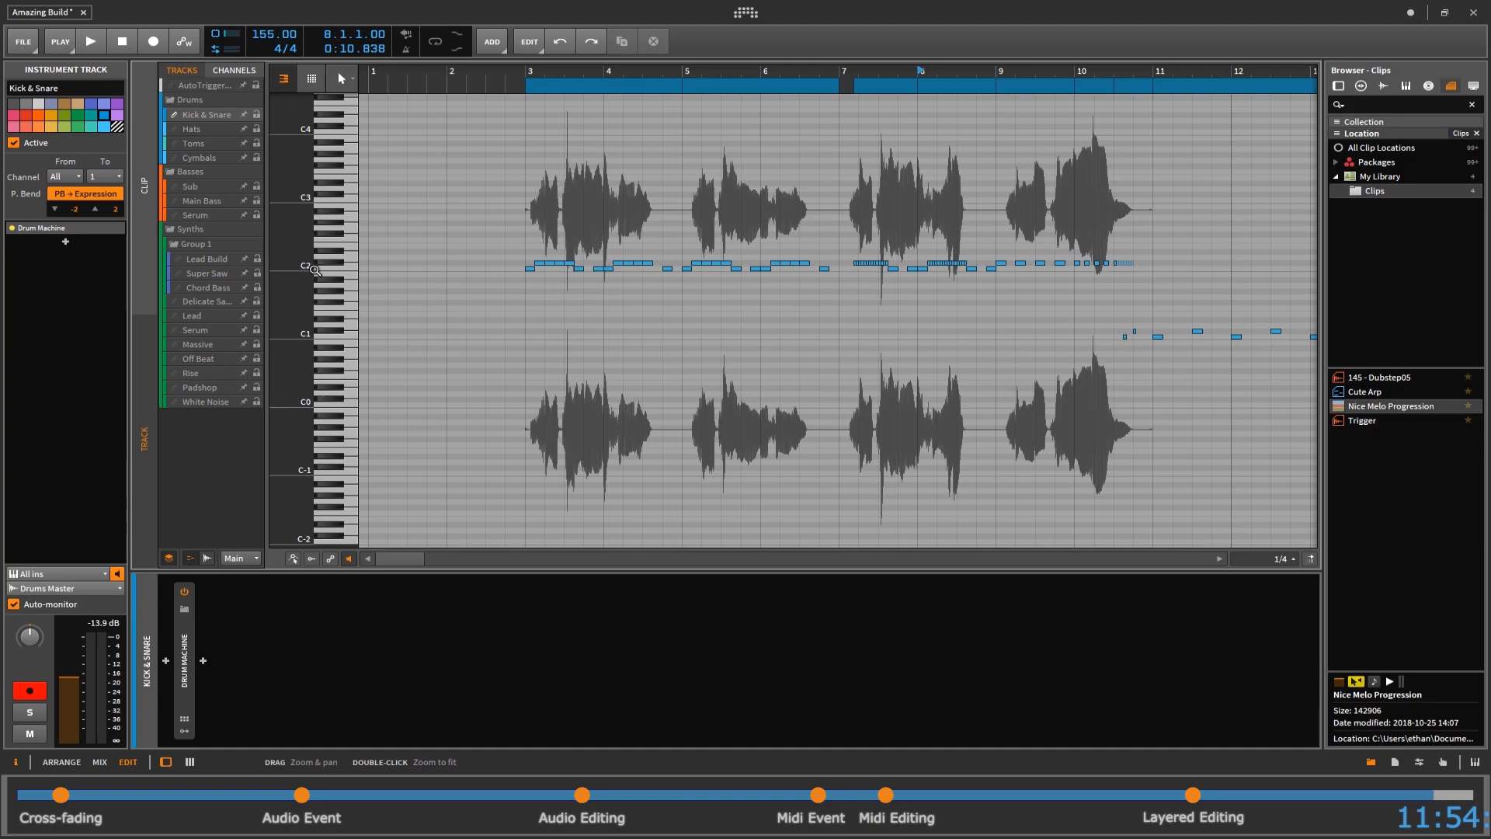
{"action": "left_click_drag", "start_coordinate": [541, 71], "coordinate": [411, 72]}
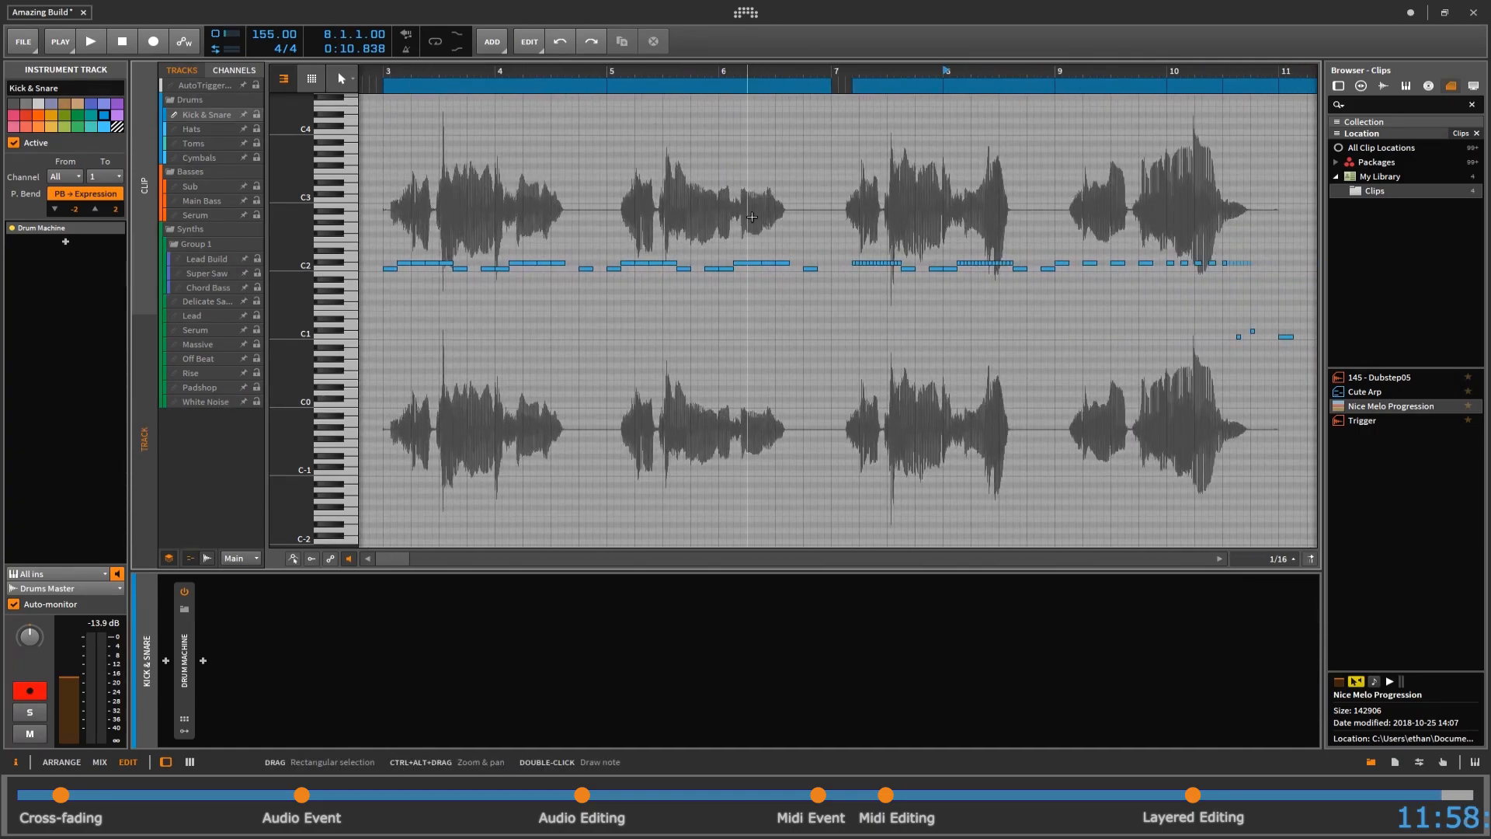
{"action": "left_click_drag", "start_coordinate": [694, 72], "coordinate": [901, 71]}
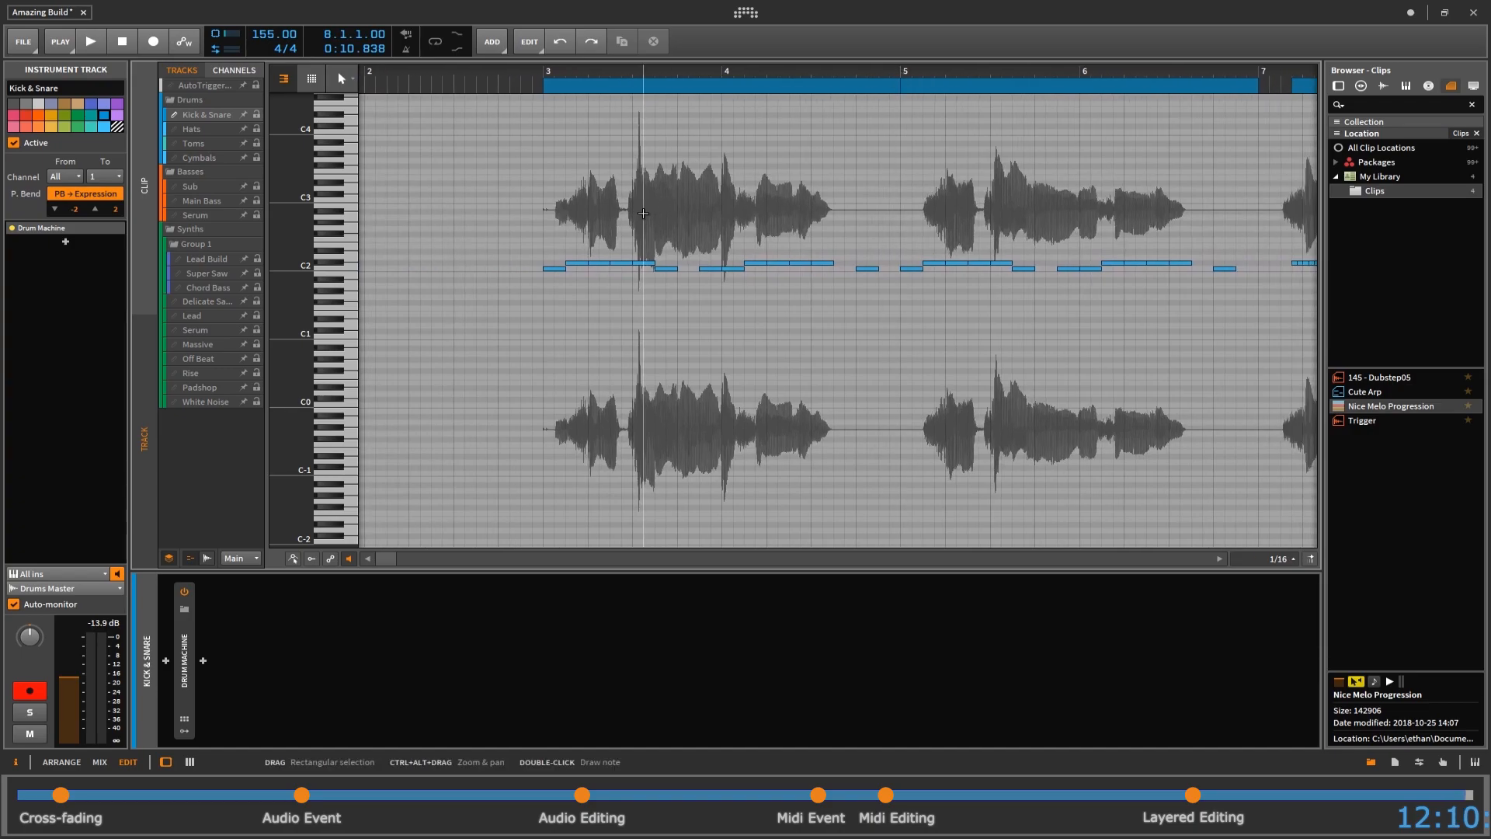
{"action": "left_click_drag", "start_coordinate": [626, 71], "coordinate": [606, 42]}
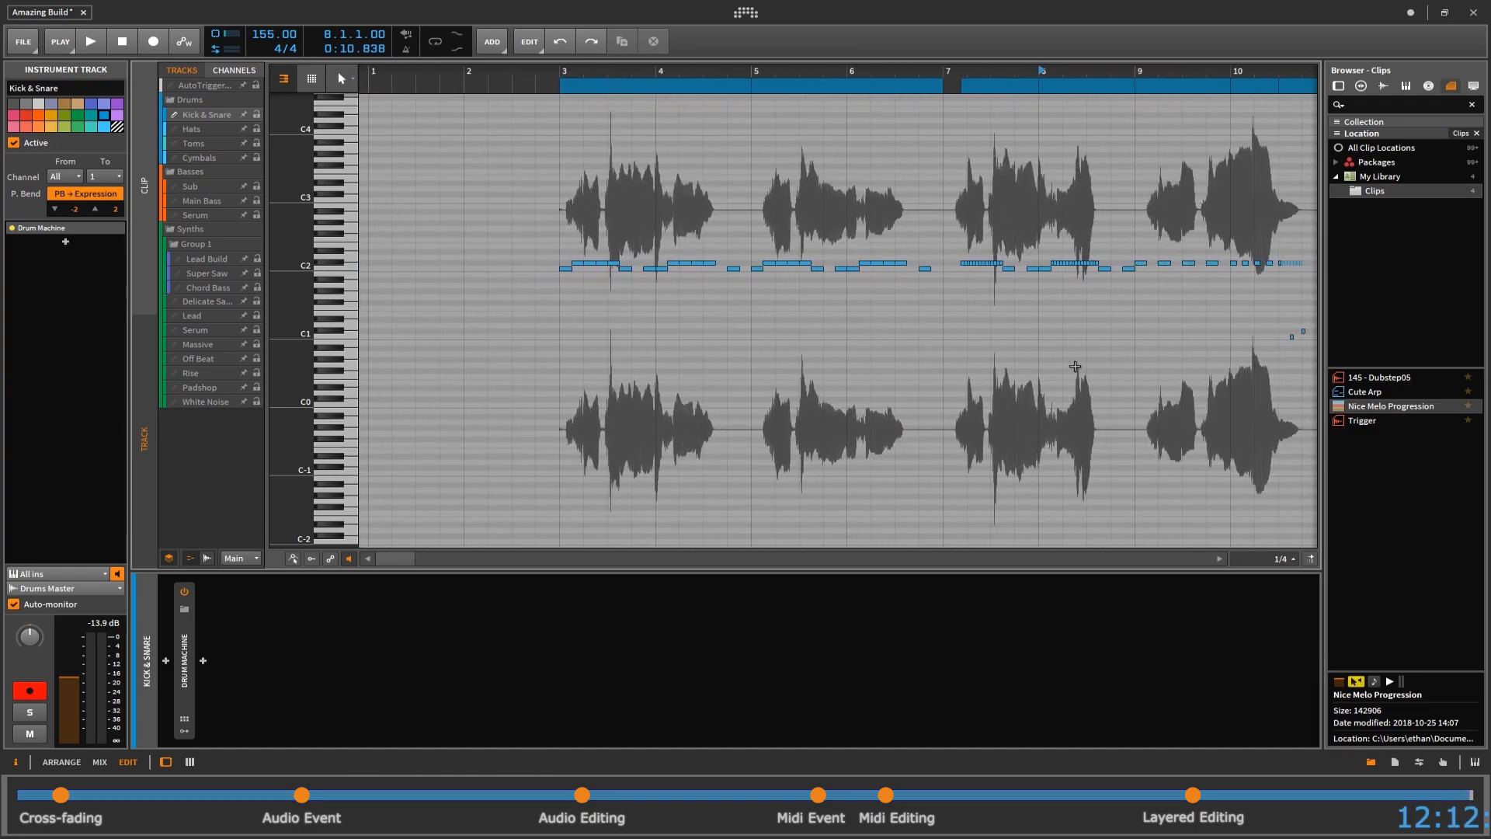